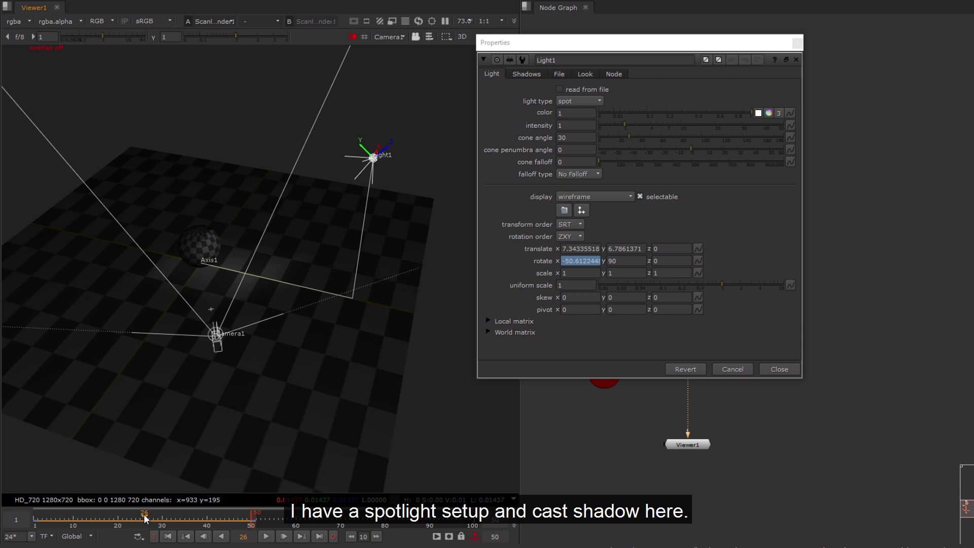
Step: Scrub the spotlight's animation in the 3D view, close Light1's properties and switch to the 2D render
left_click_drag(69, 519, 91, 518)
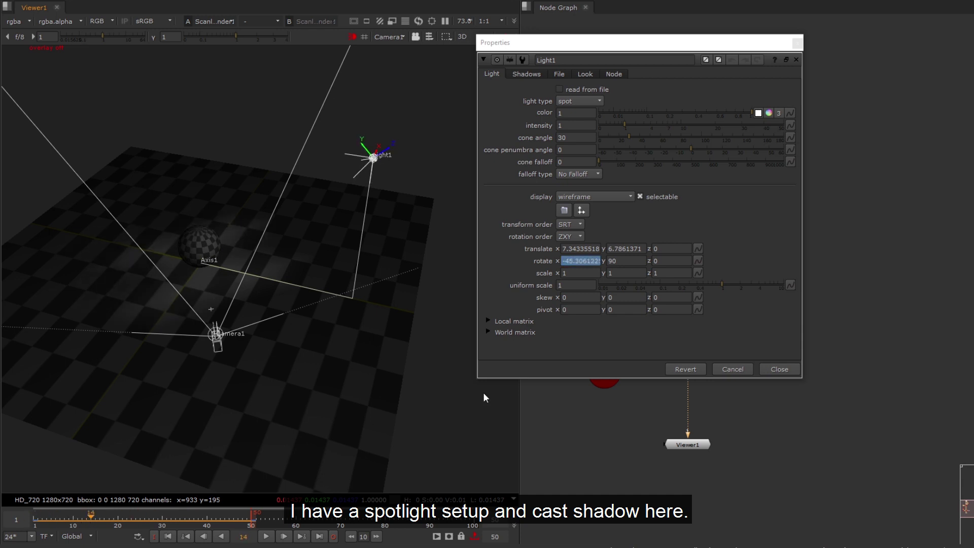
left_click(171, 535)
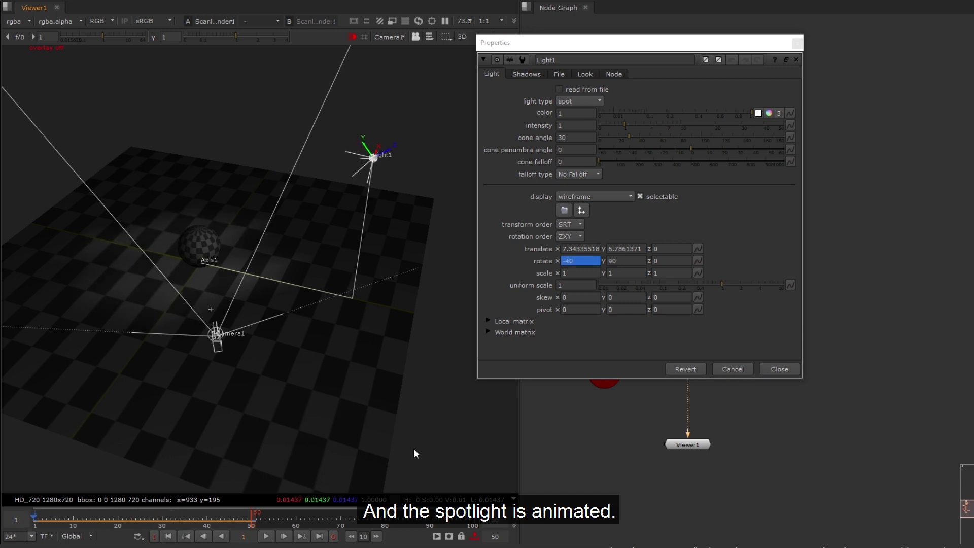
left_click(796, 370)
left_click(604, 328)
key("Tab")
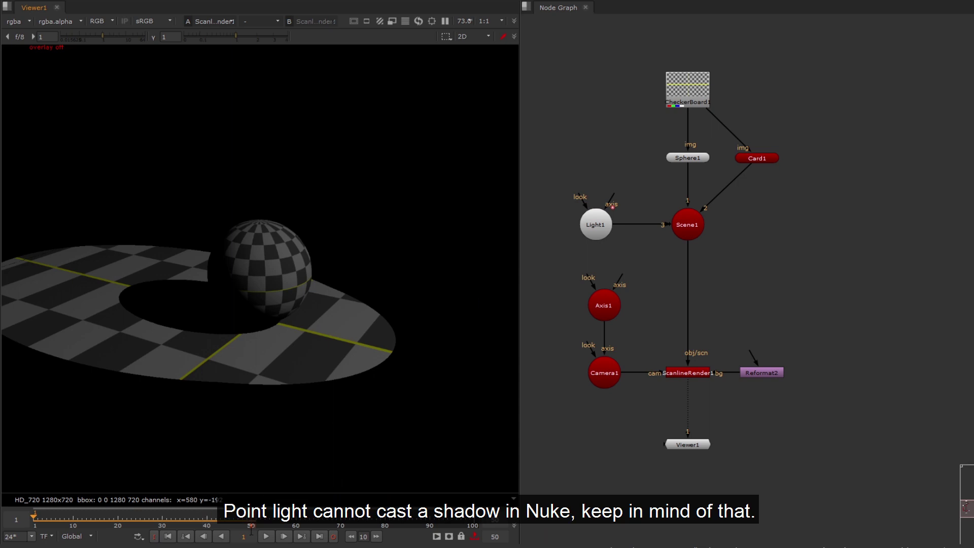
Step: Scrub the 2D render from frame 1 to frame 24 to examine the sphere's cast shadow
left_click(266, 536)
left_click(170, 536)
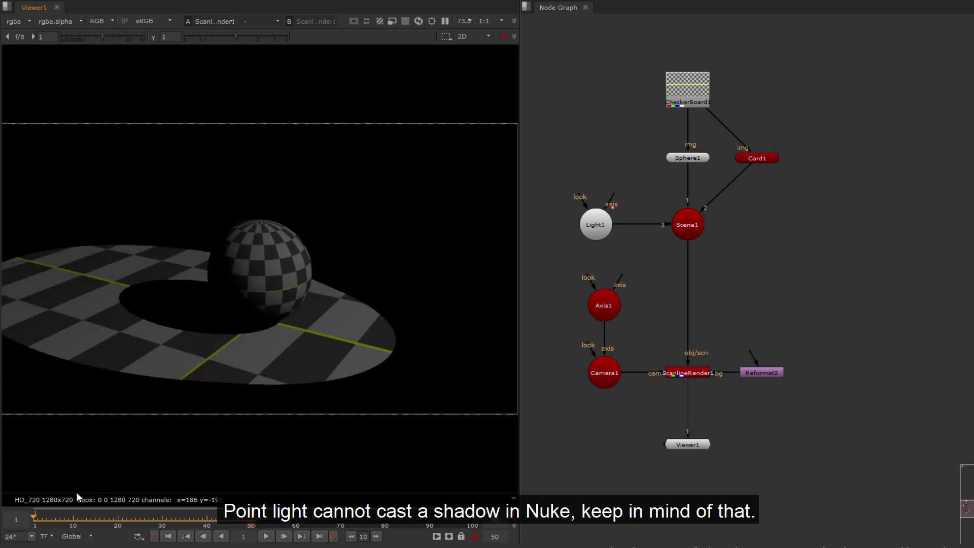
left_click_drag(35, 514, 136, 515)
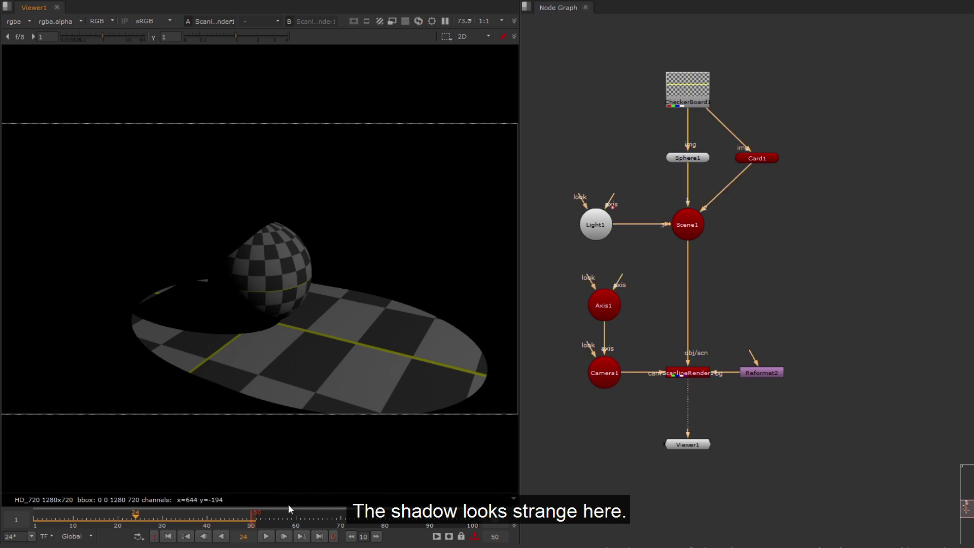
Step: Move the Viewer1 node away from the original setup and disconnect it from ScanlineRender1
middle_click_drag(716, 382, 613, 383)
left_click_drag(588, 444, 745, 497)
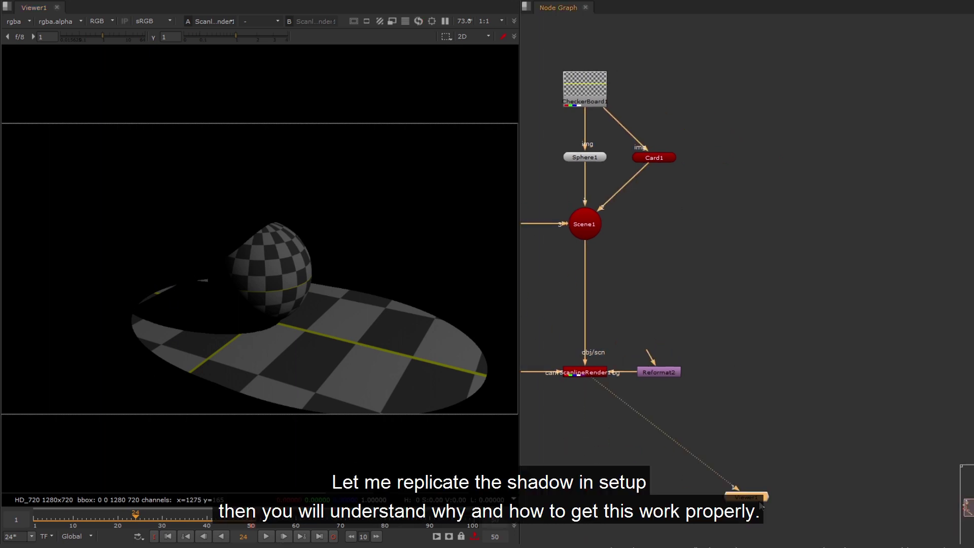
key("ctrl+d")
Step: Add a CheckerBoard node in the empty area beside the original setup and close its properties
middle_click_drag(733, 324, 677, 361)
left_click(757, 127)
key("Tab")
type("chec")
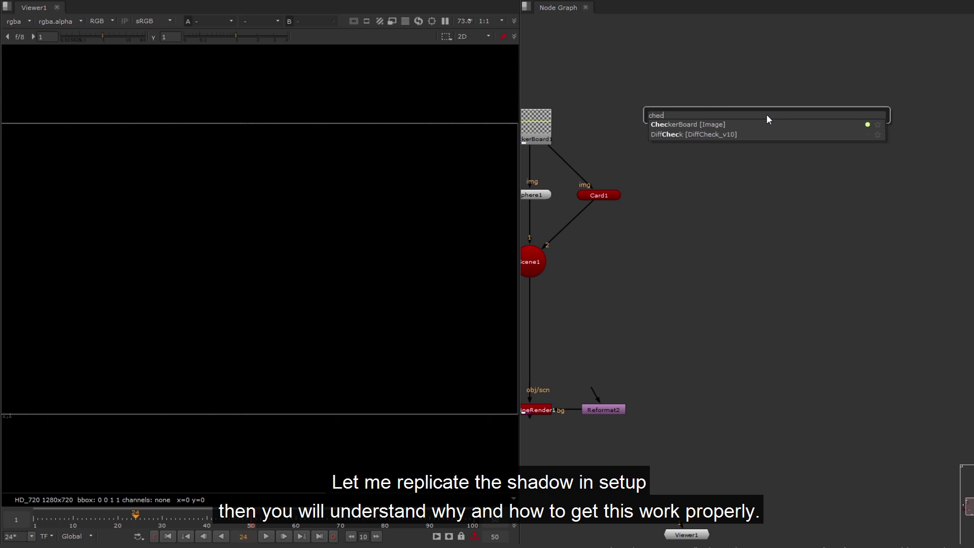
key("Down")
key("Return")
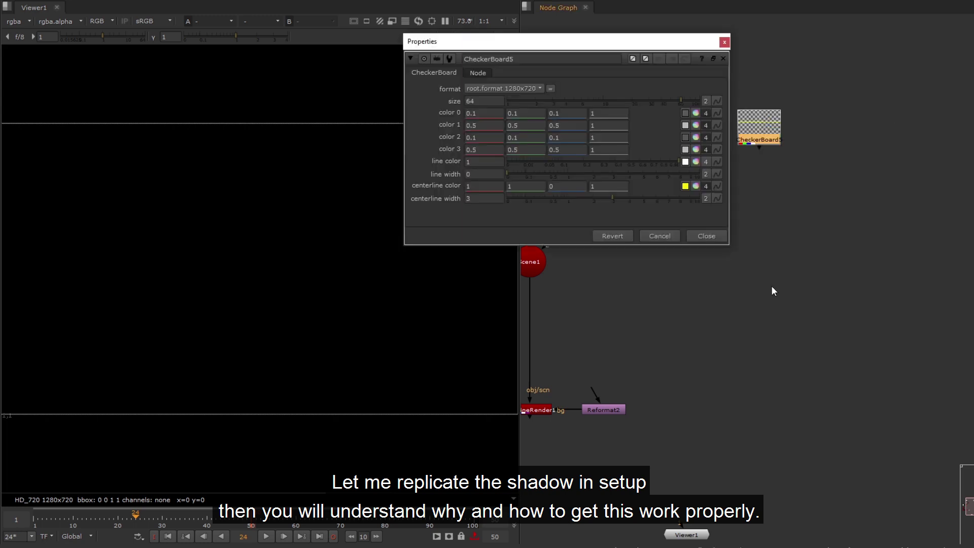
left_click(720, 238)
Step: Duplicate Sphere1 below the new checkerboard, connect its image input to that checkerboard and view the copy
middle_click_drag(727, 210, 825, 196)
left_click_drag(592, 198, 680, 162)
key("ctrl+c")
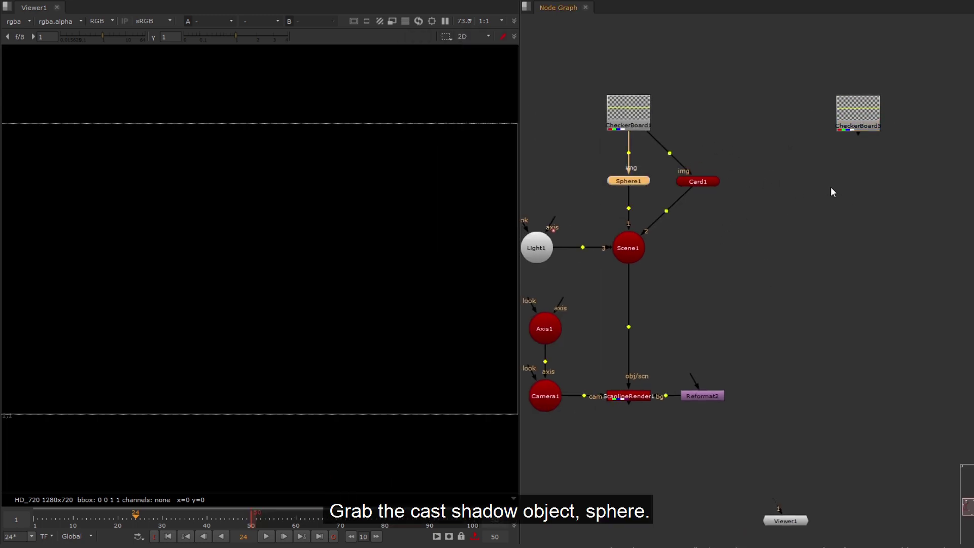
left_click(852, 193)
key("ctrl+v")
left_click_drag(856, 185, 870, 124)
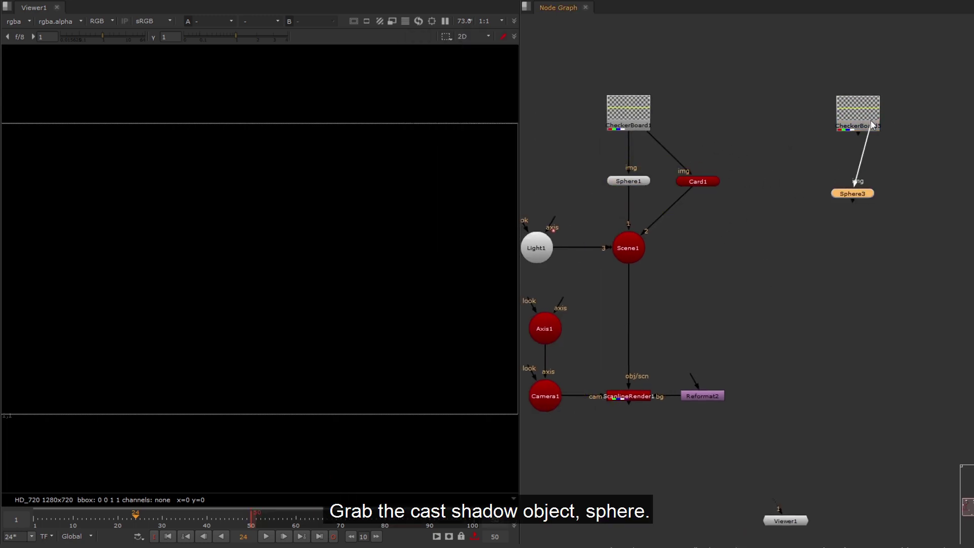
key("1")
Step: Align the copied sphere under the new checkerboard and shift both nodes together to make room
left_click(864, 192)
left_click(857, 185)
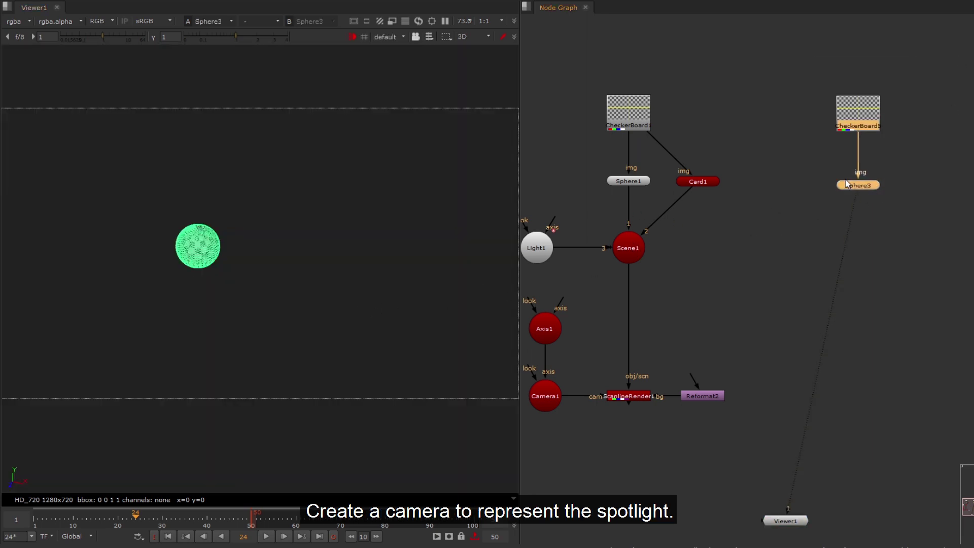
left_click_drag(857, 186, 858, 172)
left_click_drag(934, 55, 803, 195)
left_click_drag(857, 172, 877, 160)
Step: Add a Camera node beside the copied sphere to represent the spotlight
left_click(813, 187)
key("Tab")
type("ca,me")
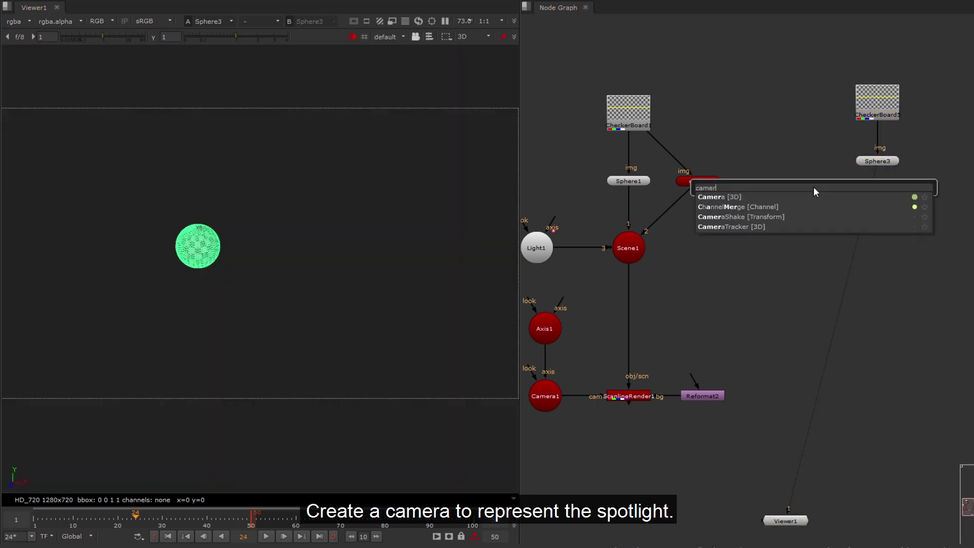
key("Return")
Step: Link the new camera's translate and rotate to Light1's values and close both nodes' properties
double_click(539, 249)
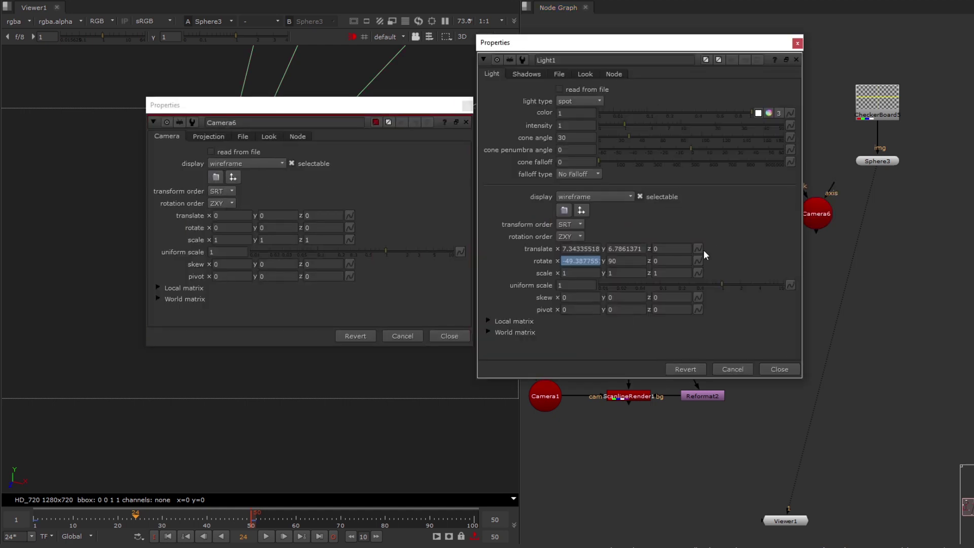
left_click_drag(349, 222, 351, 226, "ctrl")
left_click(779, 370)
left_click(449, 336)
left_click(884, 236)
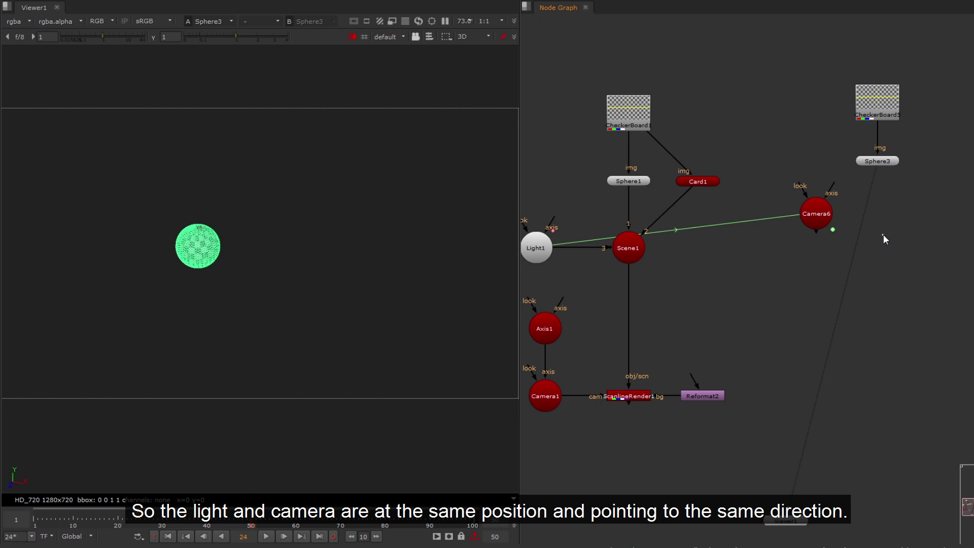
Step: Add a Scene node below the copied sphere, connect the sphere and Camera6 to it, and view it
key("Tab")
type("sce")
key("Return")
left_click(854, 237)
left_click_drag(883, 230, 818, 215)
left_click_drag(818, 215, 810, 238)
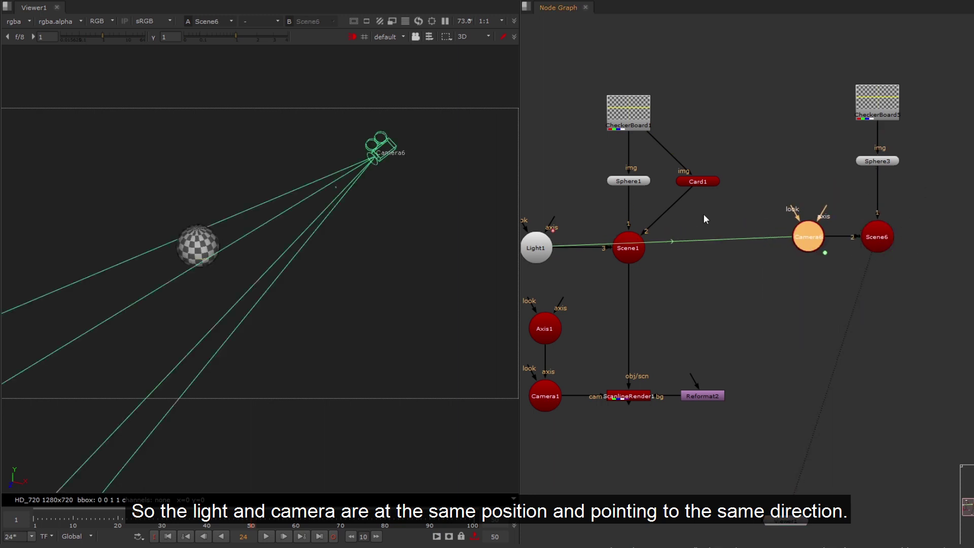
double_click(532, 245)
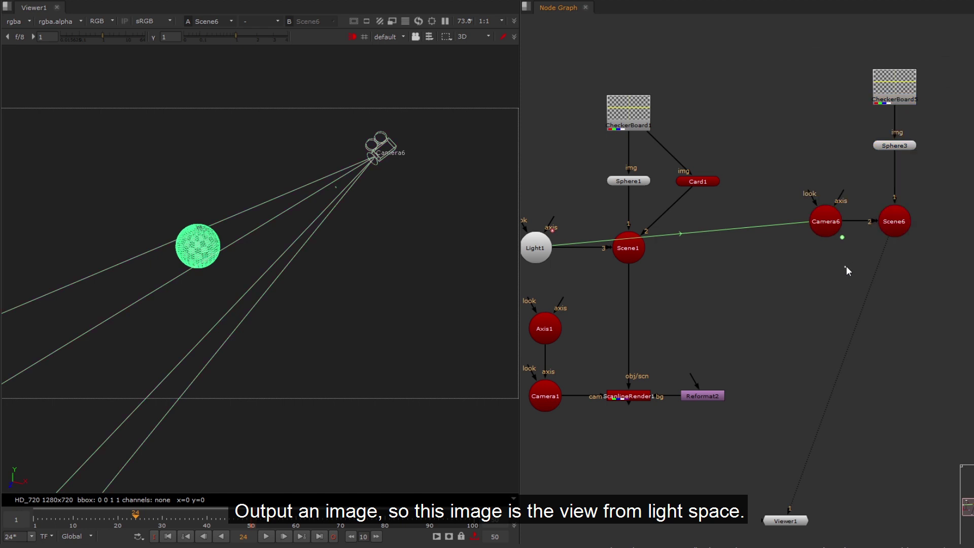
Step: Add a ScanlineRender node below Scene6, connect it to Scene6 and Camera6, and view its render
key("Tab")
type("scan")
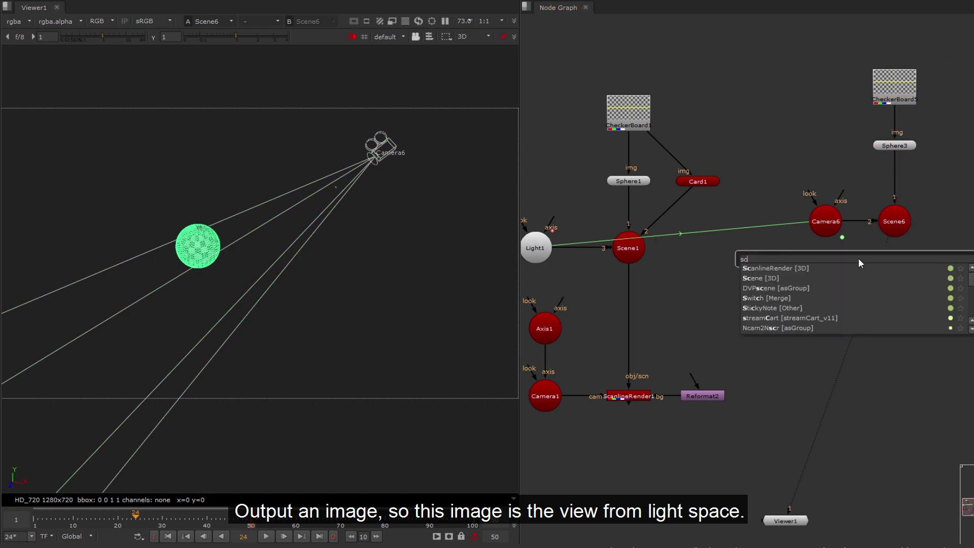
key("Return")
left_click_drag(860, 262, 909, 275)
key("1")
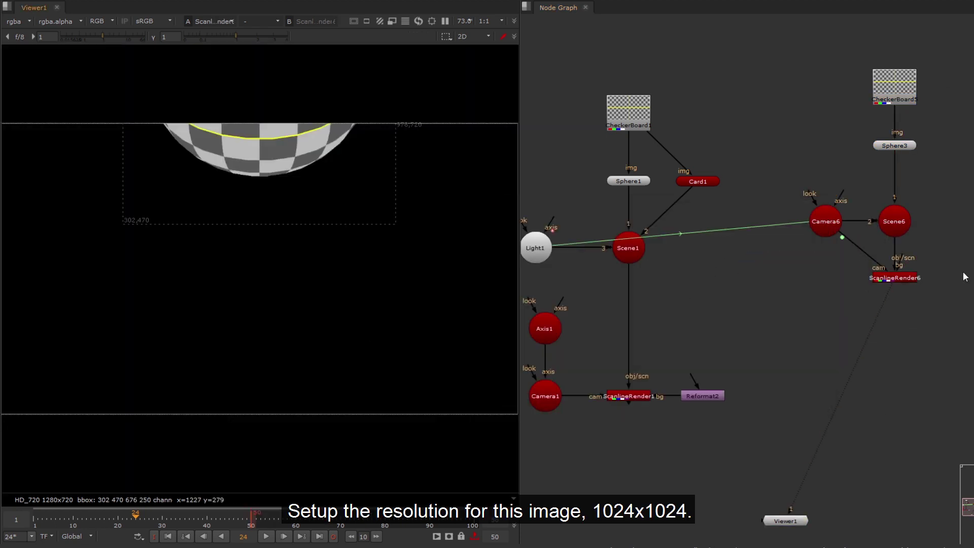
Step: Add a Reformat node set to square_1K (1024x1024) and connect it as ScanlineRender6's background
key("Tab")
type("reformat")
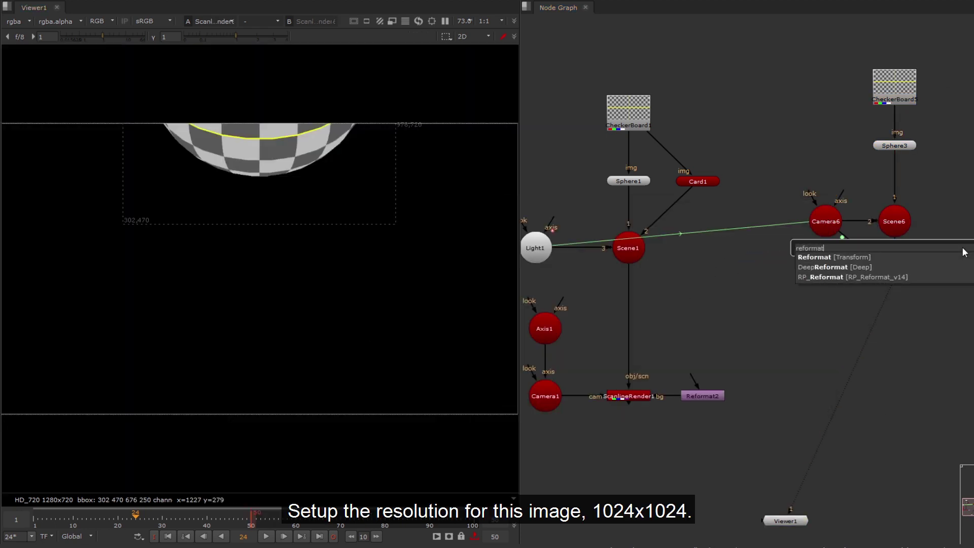
key("Return")
left_click(714, 262)
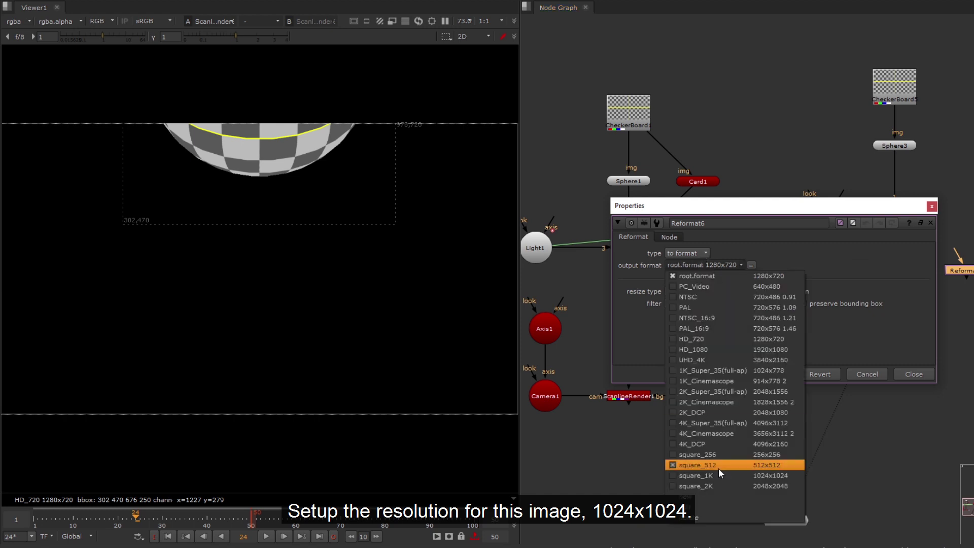
left_click(721, 475)
left_click(931, 205)
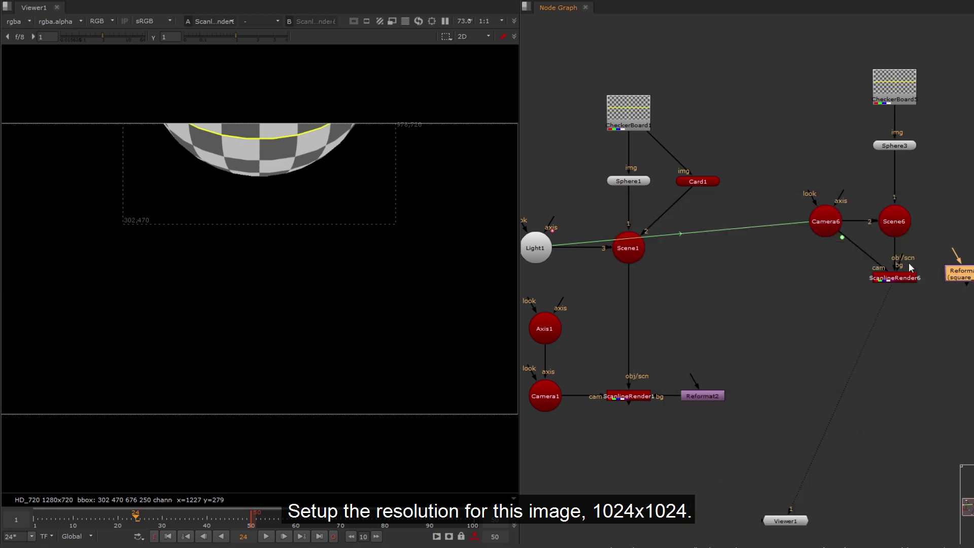
key("f")
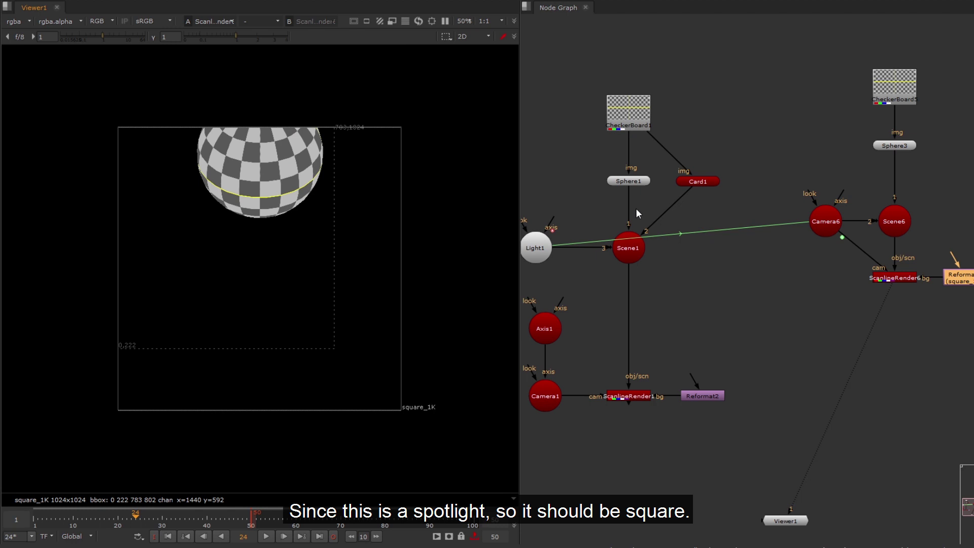
Step: Tidy the light-space setup by nudging its node group and moving Camera6 farther from Scene6
middle_click_drag(973, 147, 950, 154)
left_click_drag(966, 47, 766, 328)
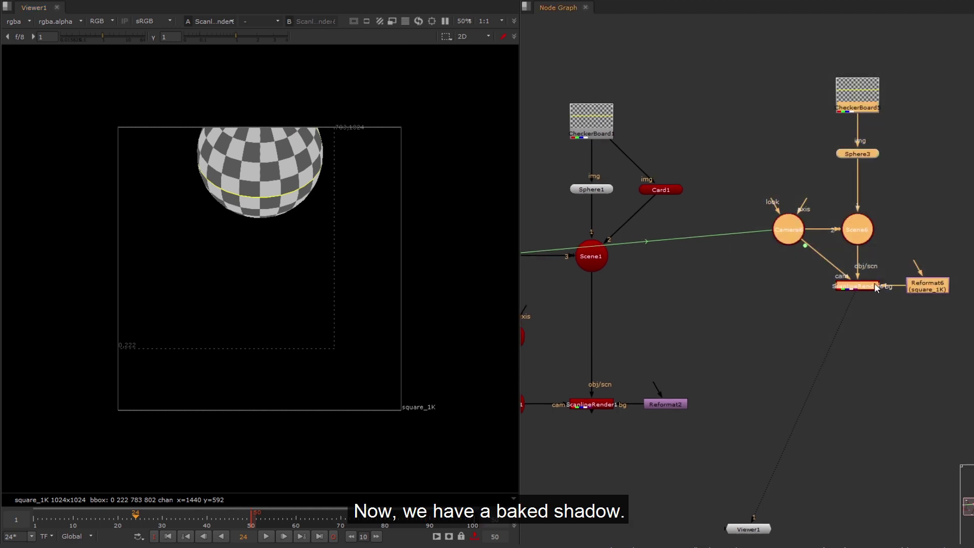
left_click_drag(874, 282, 873, 271)
left_click(761, 282)
middle_click_drag(763, 337, 810, 280)
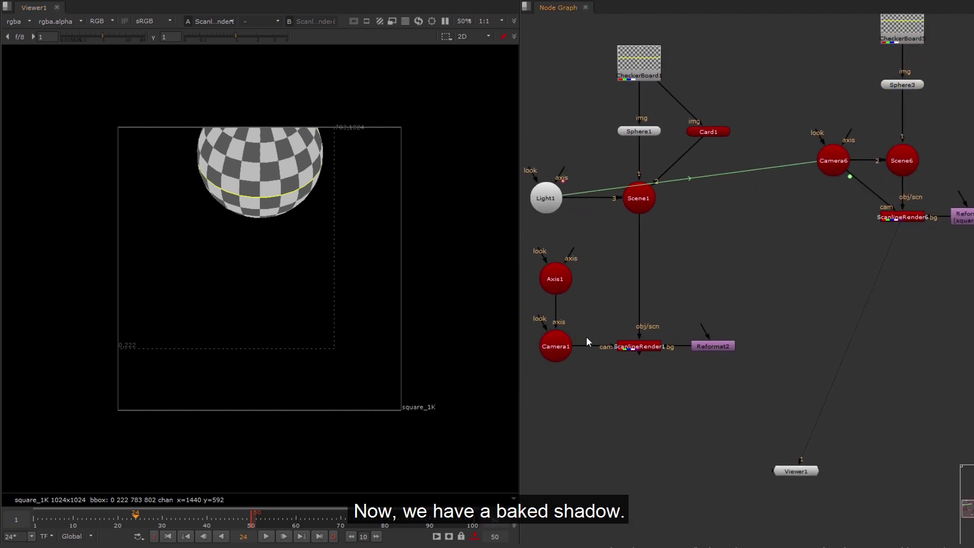
left_click(555, 346)
left_click(869, 241)
left_click_drag(841, 162, 824, 162)
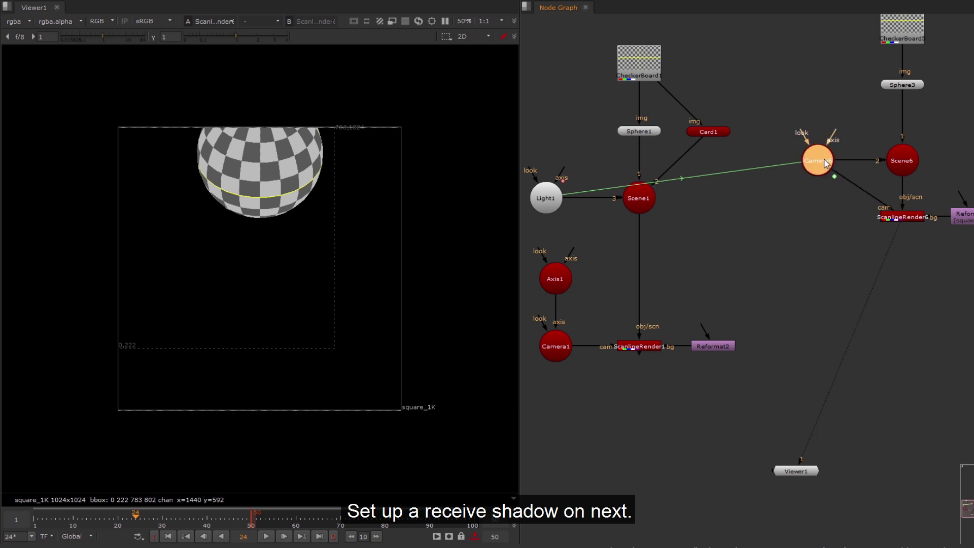
Step: Add a Project3D node below ScanlineRender6 and close its properties
left_click(893, 262)
key("Tab")
type("proj")
key("Return")
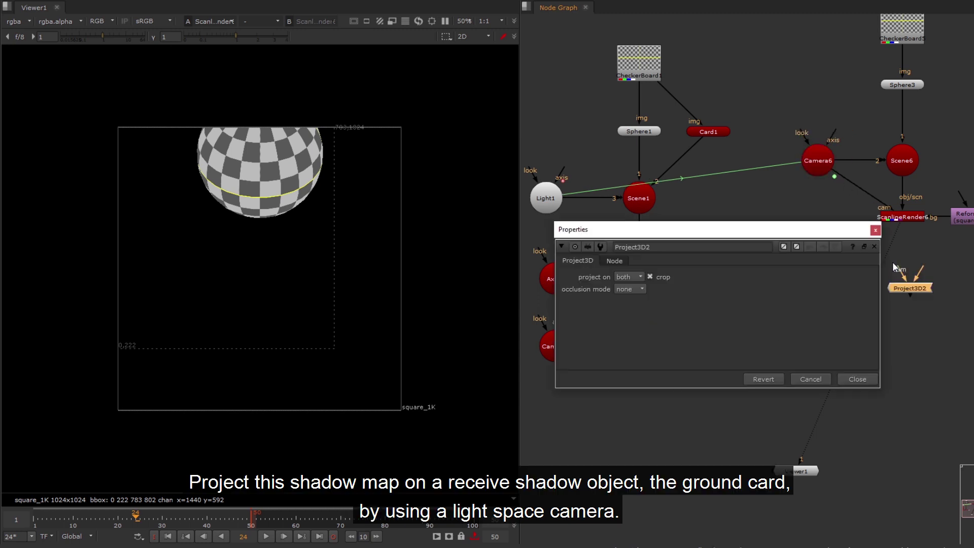
left_click(875, 229)
Step: Duplicate the ground card Card1 beneath the Project3D node
left_click(717, 132)
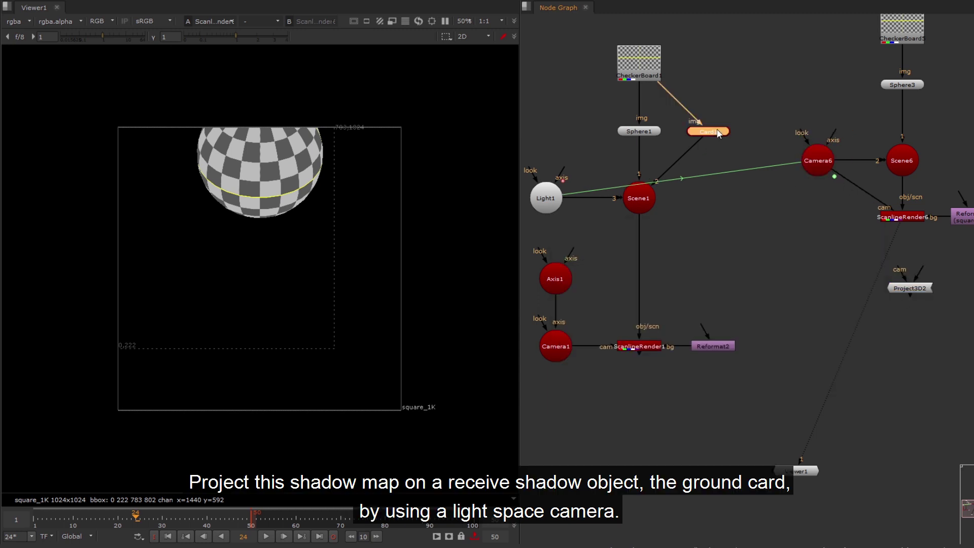
left_click(842, 279)
key("ctrl")
Step: Connect the Project3D node's camera to Camera6 and its image to ScanlineRender6, and align it with the copied card
left_click_drag(900, 268, 817, 161)
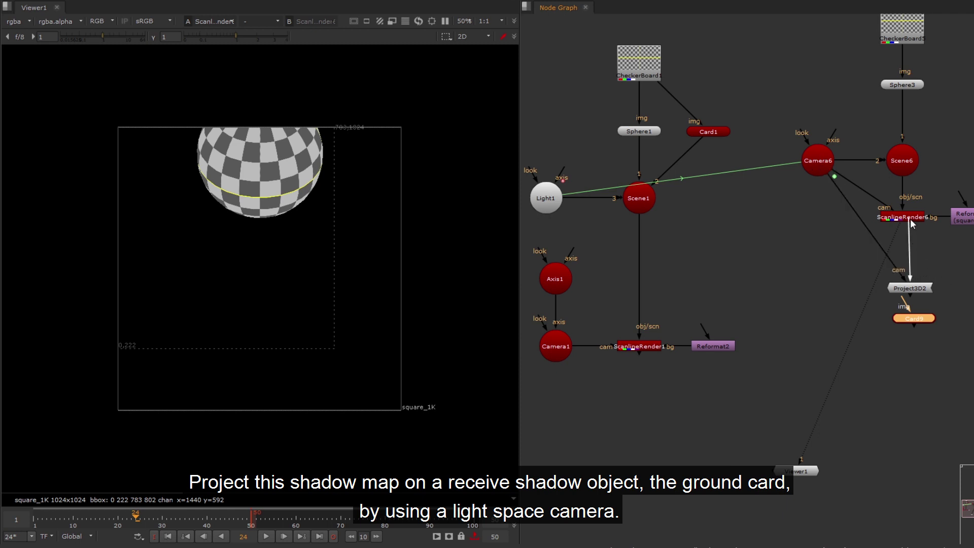
left_click_drag(910, 219, 909, 220)
left_click(912, 290)
key("l")
left_click_drag(918, 319, 906, 304)
left_click_drag(952, 254, 859, 287)
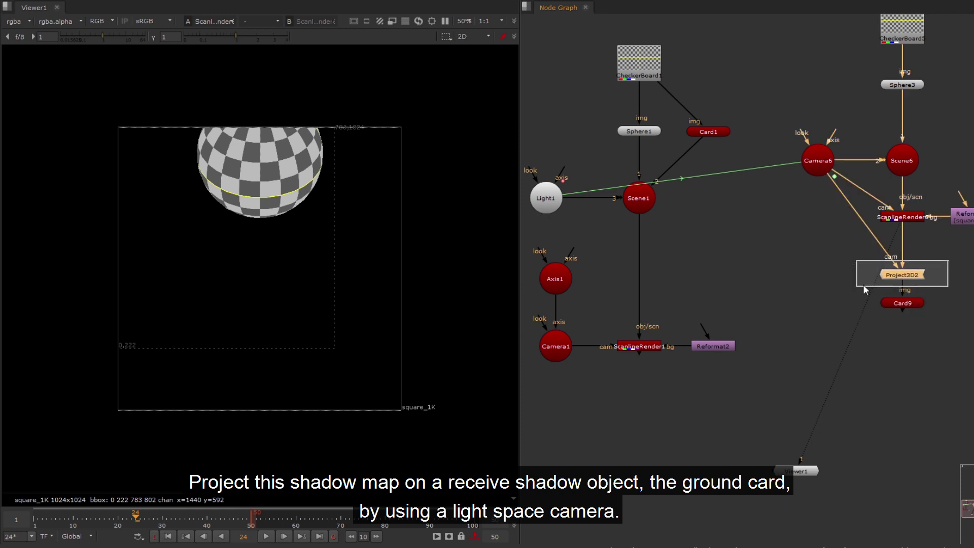
key("l")
Step: Duplicate Axis1, Camera1, ScanlineRender1 and Reformat2 below the copied ground card
middle_click_drag(601, 329, 629, 274)
left_click(743, 294)
left_click_drag(725, 185, 539, 333)
key("ctrl+c")
middle_click_drag(913, 325, 842, 305)
left_click(891, 295)
key("ctrl+v")
Step: Connect the duplicated ScanlineRender's object input to Card9, align it under the card and view its render
left_click_drag(928, 350, 893, 230)
left_click_drag(938, 371, 892, 306)
left_click(914, 330)
left_click(893, 306)
key("1")
Step: Load ScanlineRender1 into the viewer's second input and toggle between it and the projected-shadow render
middle_click_drag(682, 287, 718, 270)
left_click_drag(816, 380, 803, 453)
left_click(664, 255)
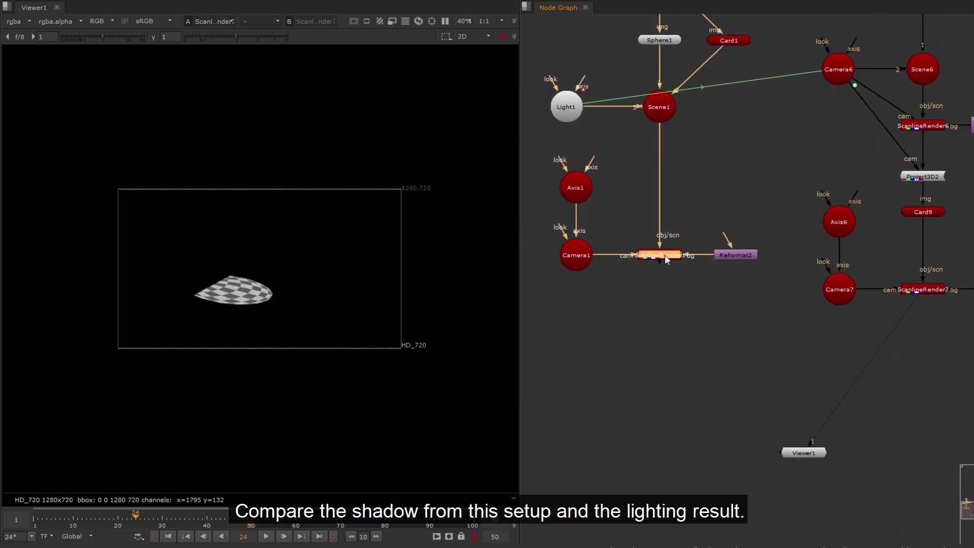
key("2")
left_click(673, 357)
key("1")
key("2")
key("1")
Step: Wipe between the projected-shadow render and the lighting render to compare their shadows
key("w")
key("f")
scroll(186, 338, "up", 2)
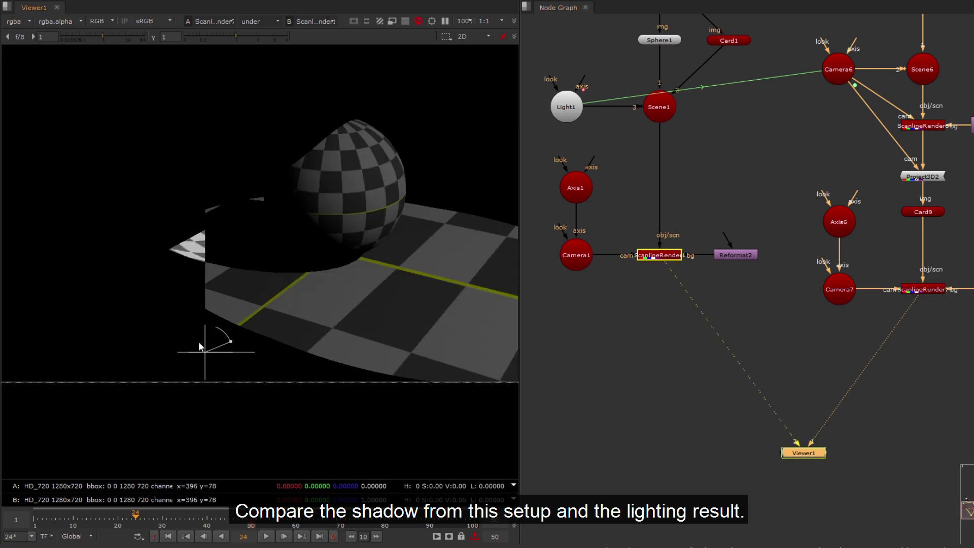
left_click_drag(203, 350, 133, 342)
scroll(215, 224, "up", 3)
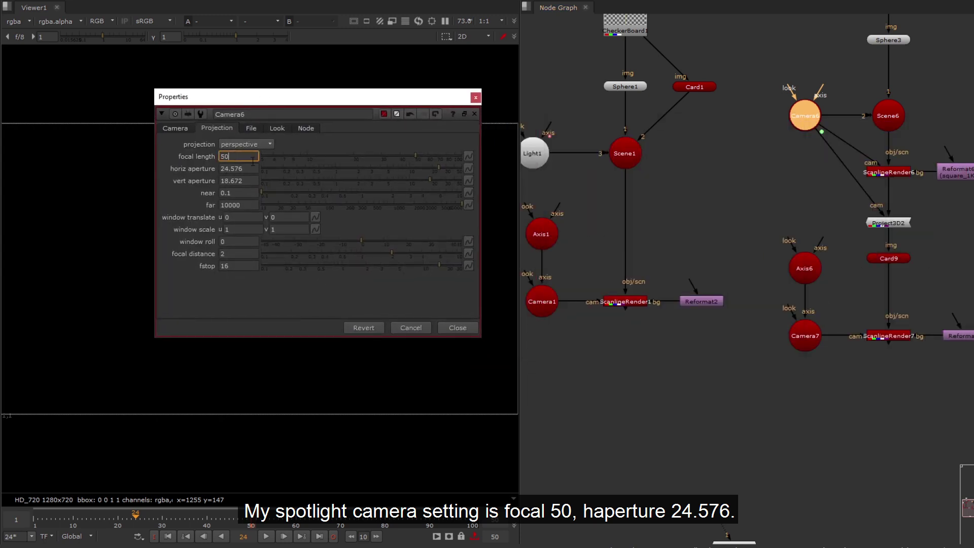
Step: Set Camera6's focal length to 50 and select Light1's cone angle value for the aperture calculation
key("Tab")
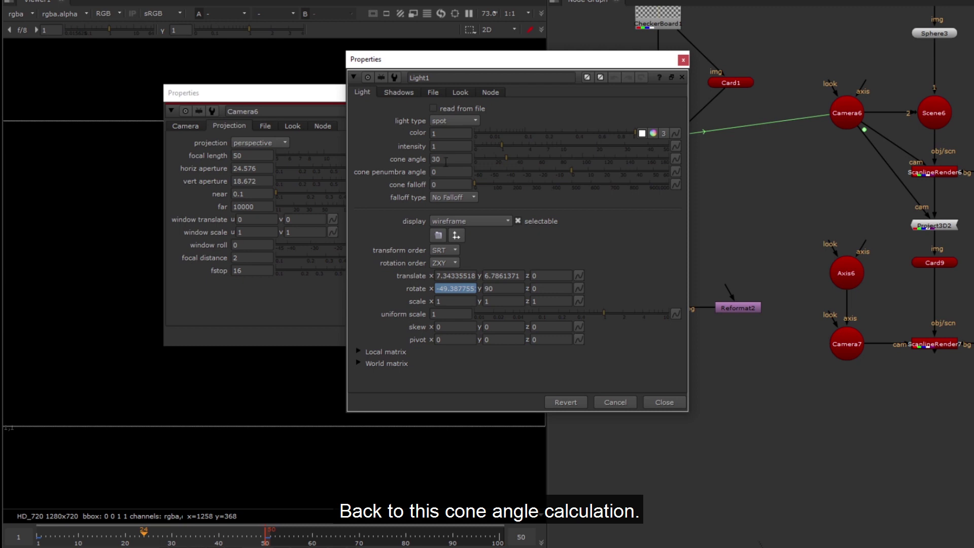
double_click(446, 159)
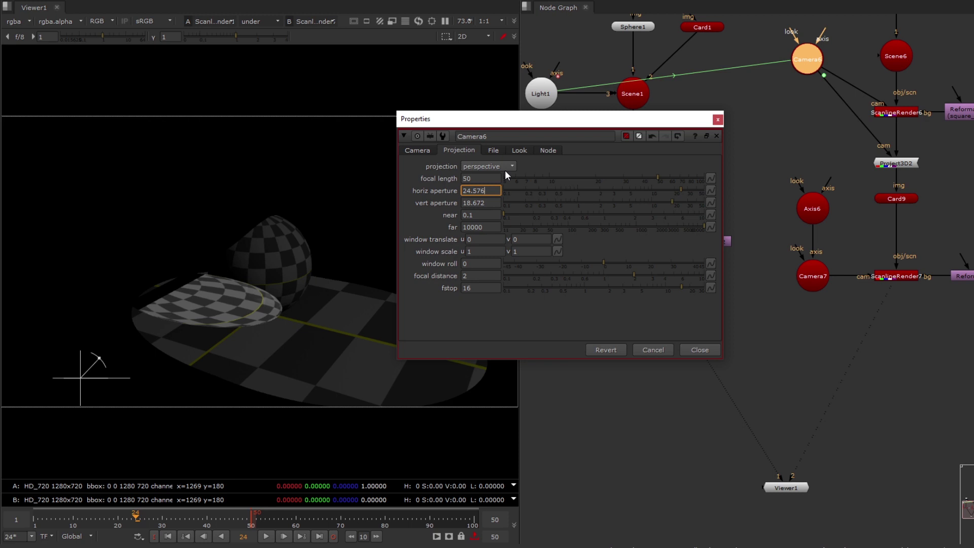
Step: Set Camera6's horizontal aperture with the expression tan(radians(15)) * 50 * 2
key("equal")
type("15")
key("Home")
type("tan(radians(")
key("End")
type(")")
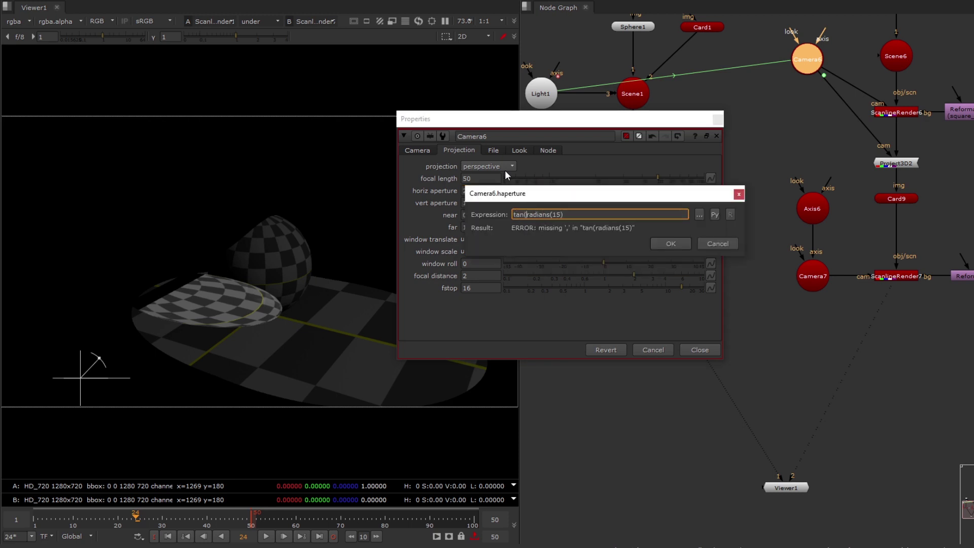
type(") * 50 * 2")
key("Return")
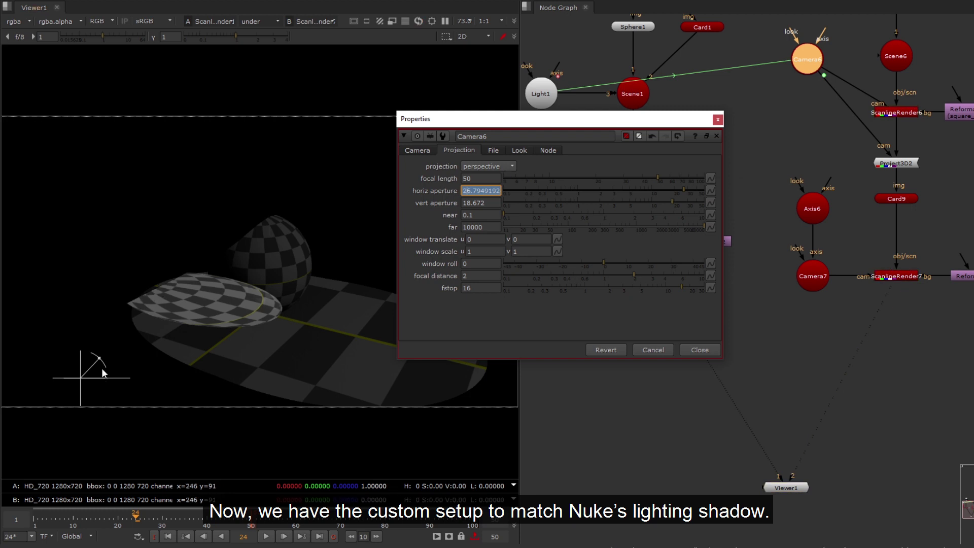
Step: Wipe between the two renders and inspect up close how the edge of the projected shadow aligns with the light's shadow
left_click_drag(98, 357, 94, 354)
scroll(152, 295, "up", 5)
middle_click_drag(190, 262, 312, 72)
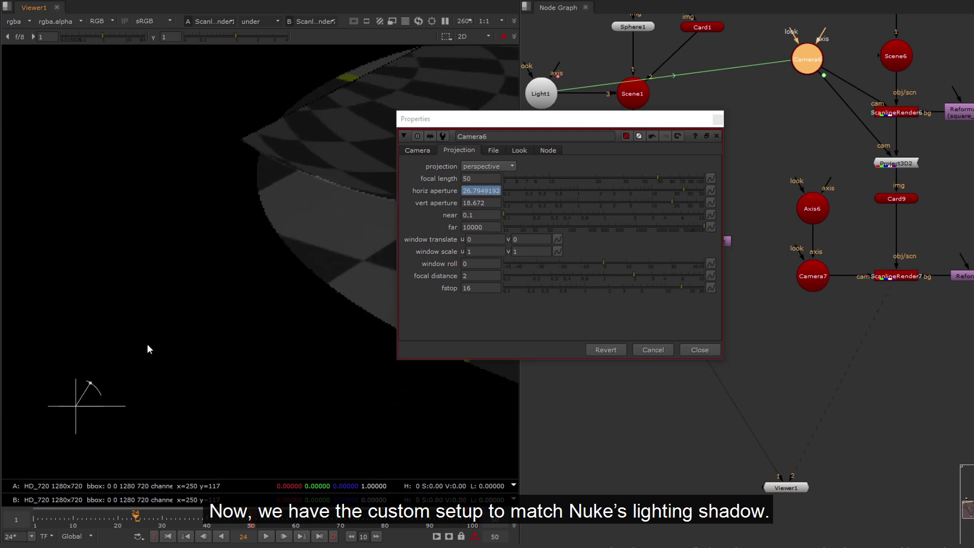
left_click_drag(77, 406, 269, 211)
middle_click_drag(362, 176, 147, 294)
scroll(101, 297, "down", 2)
left_click_drag(70, 319, 52, 300)
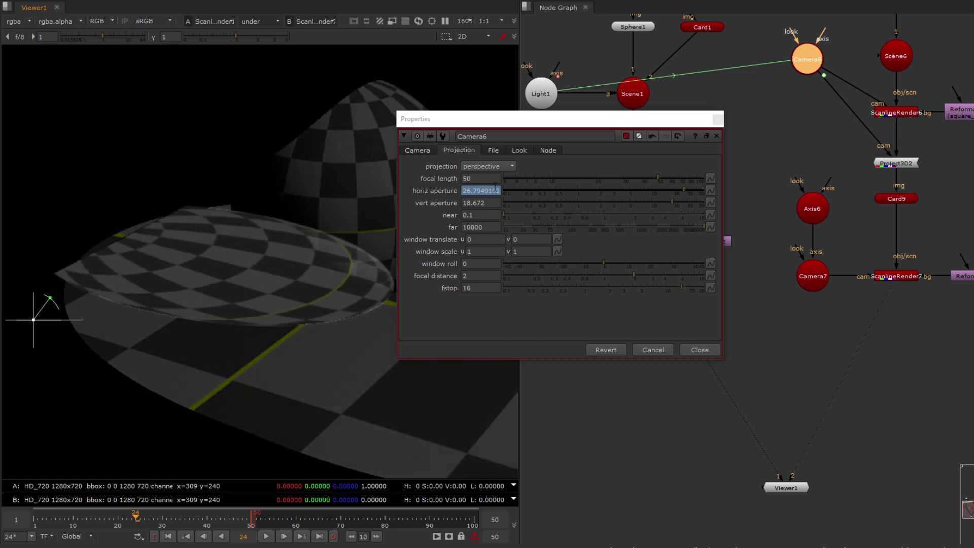
key("f")
Step: Link Camera6's horizontal aperture expression to the related knobs as tan(radians(Light1.cone_angle/2)) * Camera6.focal * 2
key("equal")
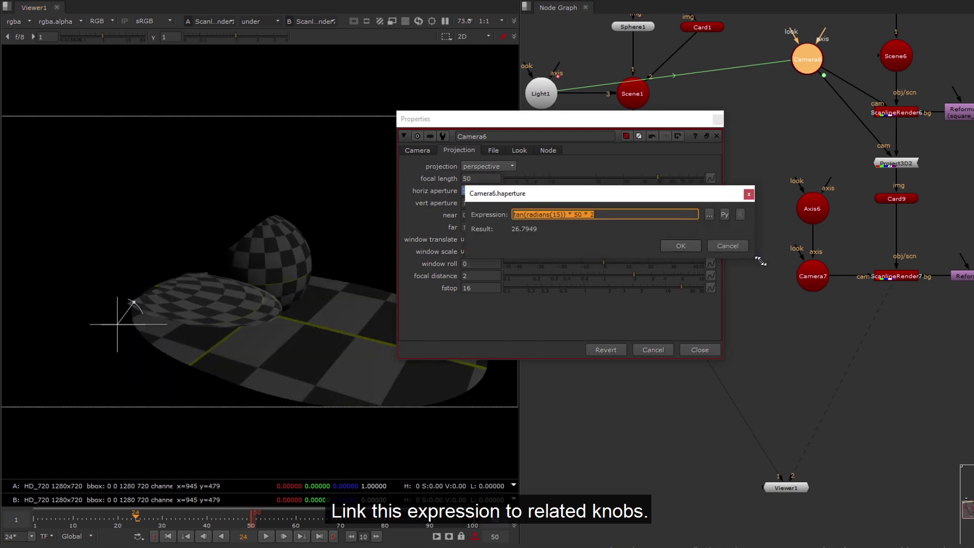
double_click(555, 223)
type("Light1.cone")
type("_angle/2")
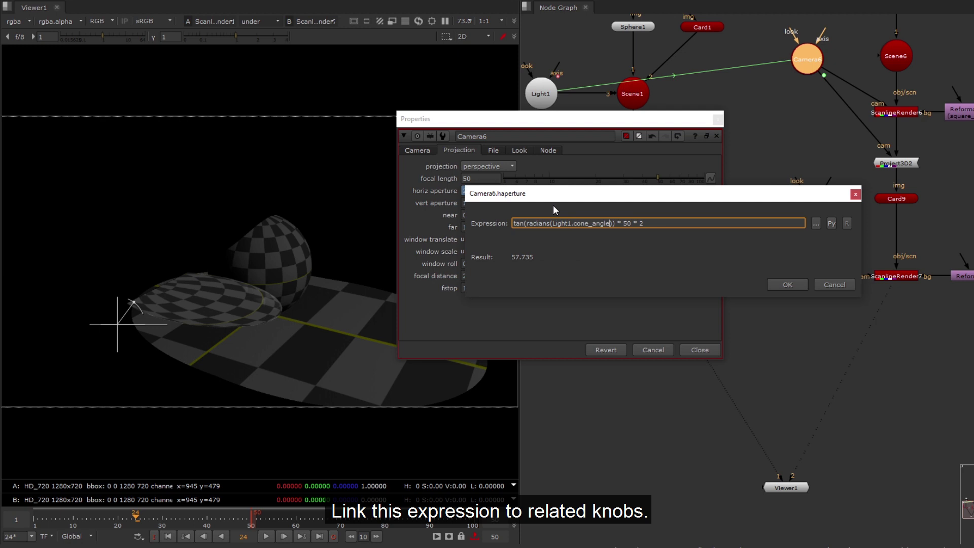
key("Right")
key("Right")
key("Right")
key("Right")
key("Right")
key("Delete")
key("Delete")
type("Camera6.focal")
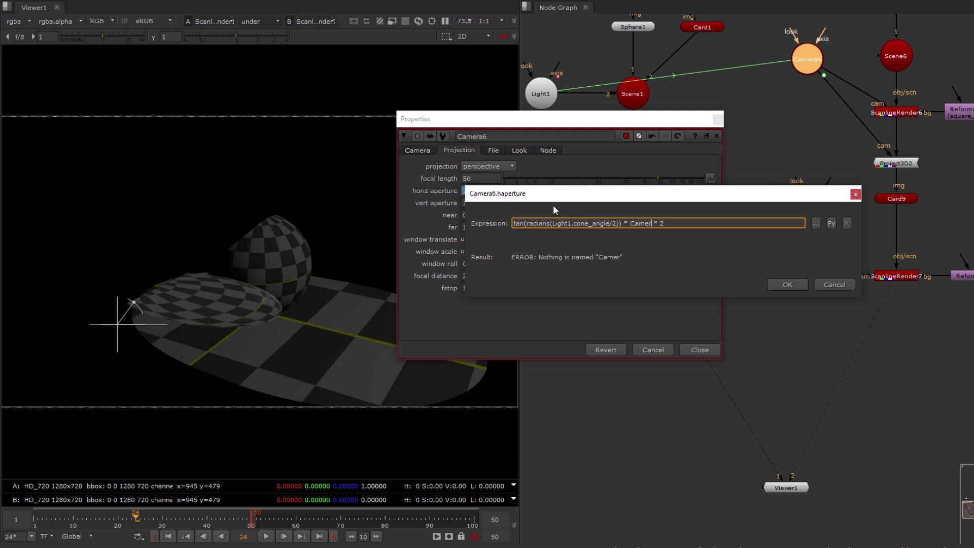
left_click(793, 284)
Step: Set Camera6's focal length to 40 and vary Light1's cone angle to test the linked aperture
left_click(467, 178)
key("Down")
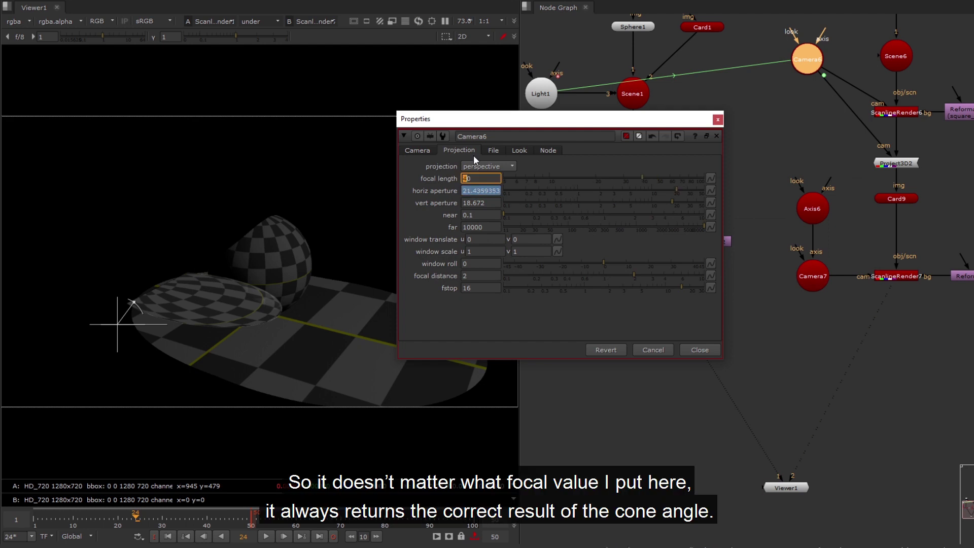
double_click(541, 93)
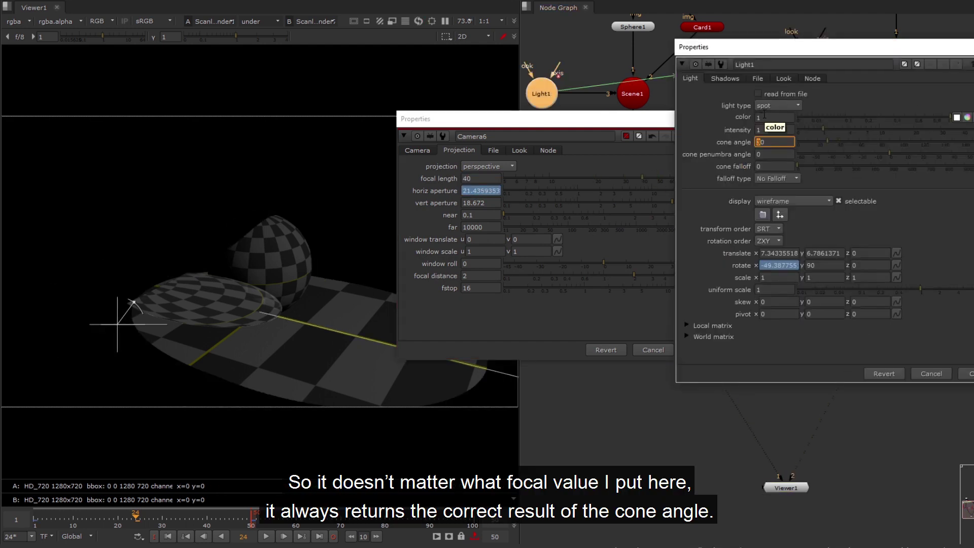
left_click(761, 142)
key("Down")
key("Down")
key("Up")
key("Down")
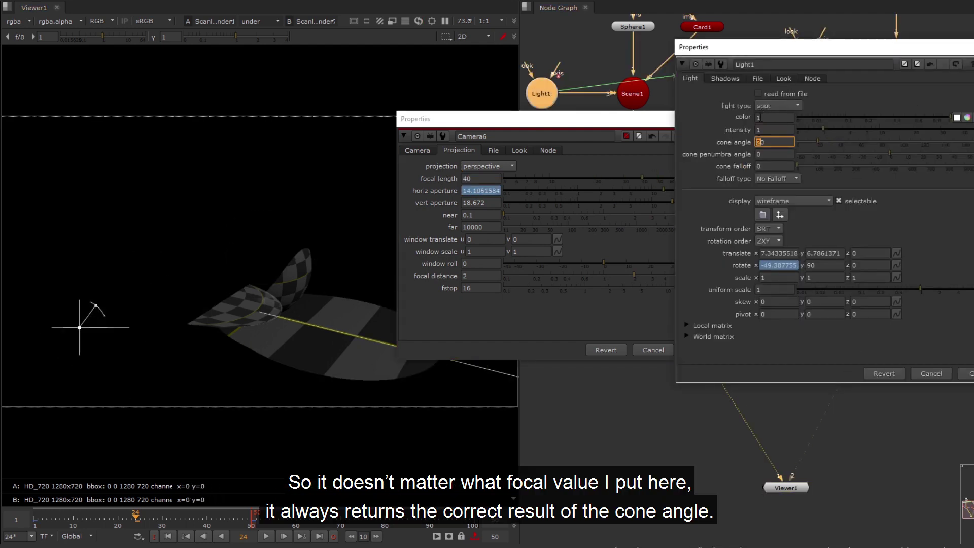
key("Up")
key("Right")
key("Down")
key("Down")
key("Down")
key("Down")
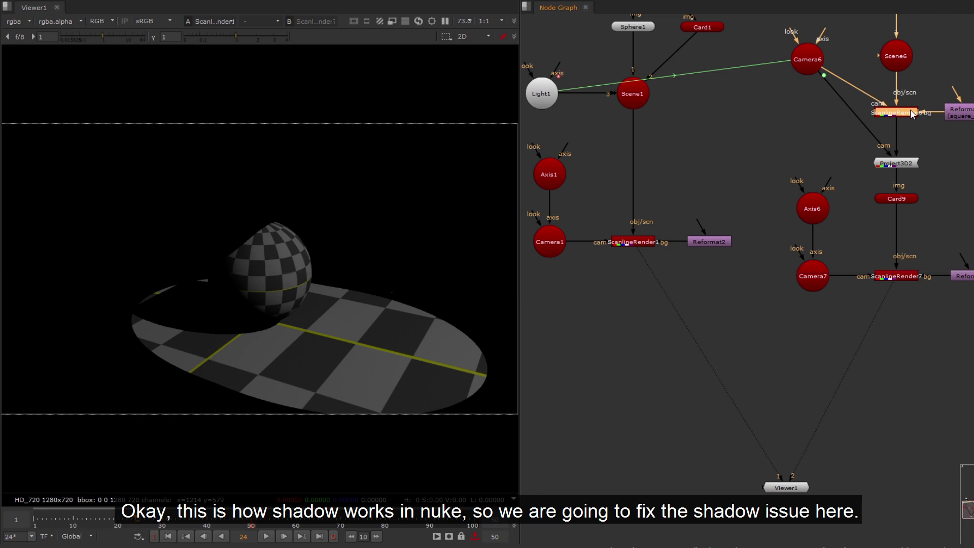
Step: View ScanlineRender6's shadow map and set its overscan to 50
key("1")
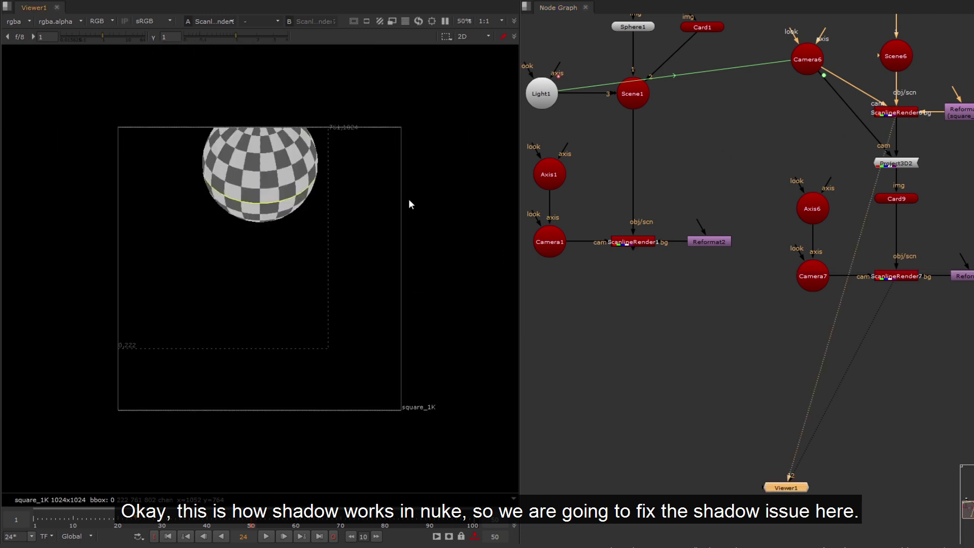
middle_click_drag(410, 203, 378, 235)
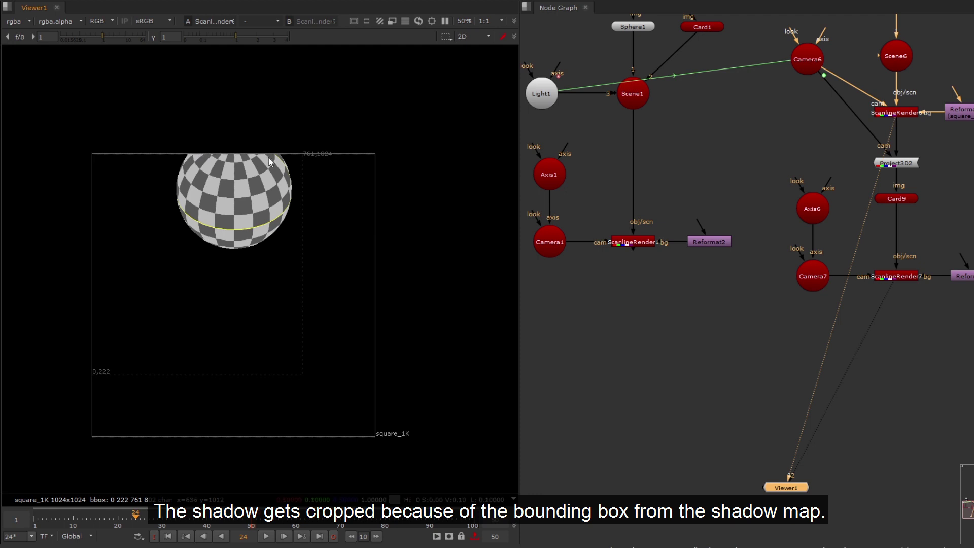
double_click(908, 111)
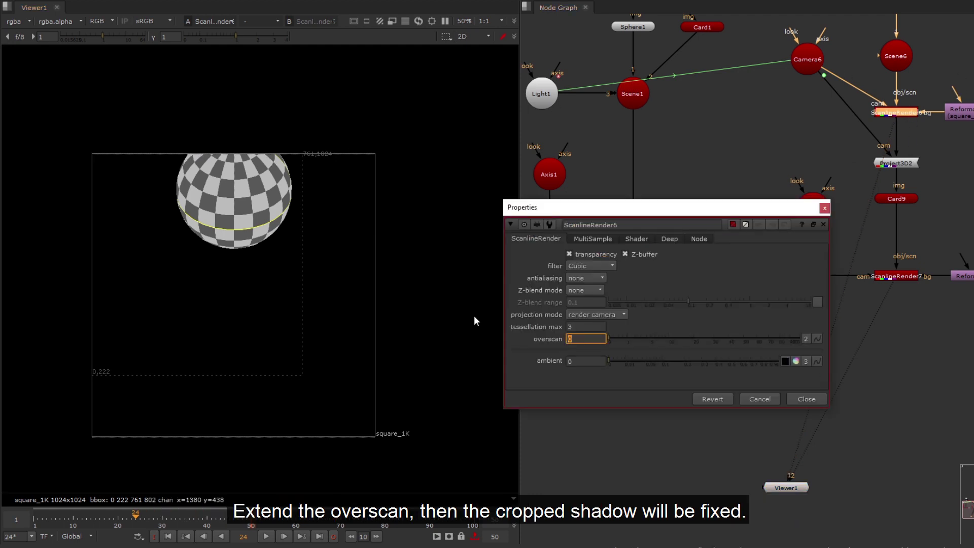
type("50")
key("Return")
left_click(806, 399)
Step: Turn off cropping on Project3D2 and view the projected-shadow render
double_click(911, 165)
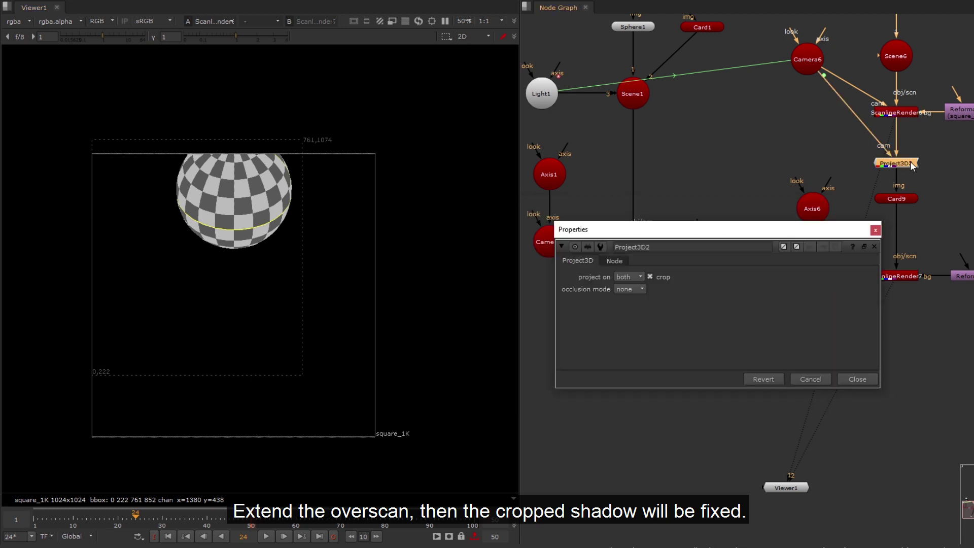
left_click(857, 379)
left_click(947, 360)
key("2")
Step: Raise ScanlineRender6's overscan further so the shadow map covers the whole sphere
double_click(908, 112)
left_click_drag(580, 339, 555, 311)
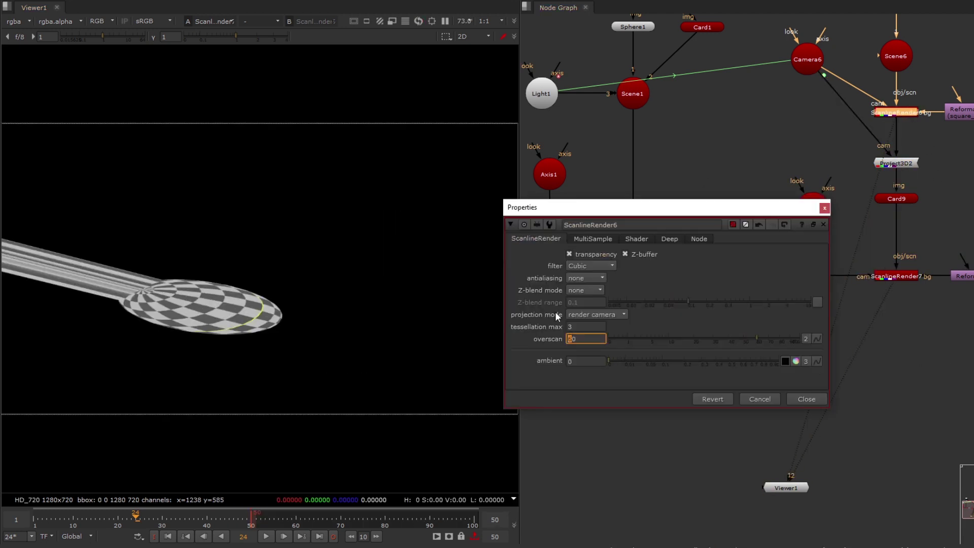
key("Up")
key("Up")
key("Up")
key("Up")
key("Up")
left_click(815, 398)
Step: Load ScanlineRender1 into the viewer's first input and compare it with the projected-shadow render by toggling and wiping
left_click(633, 242)
key("1")
left_click(637, 358)
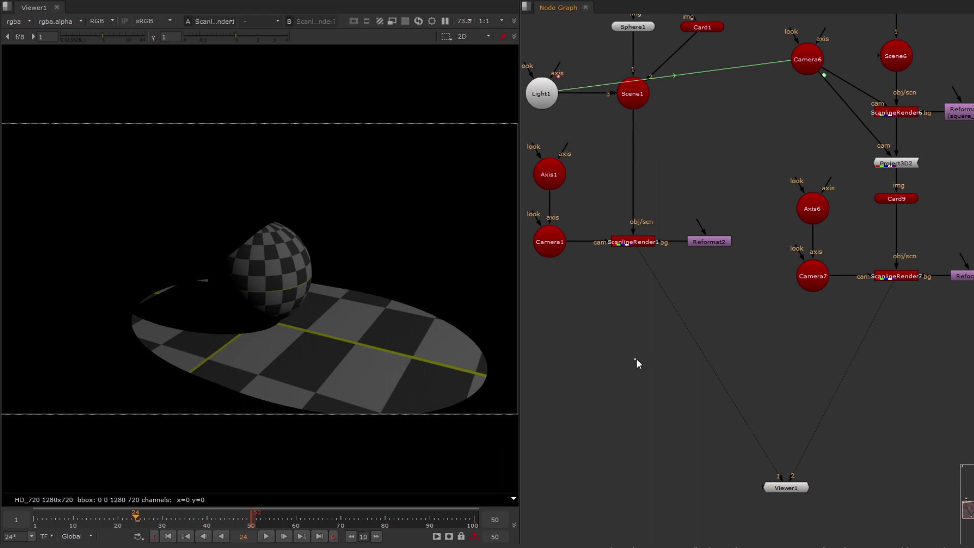
key("2")
key("1")
key("w")
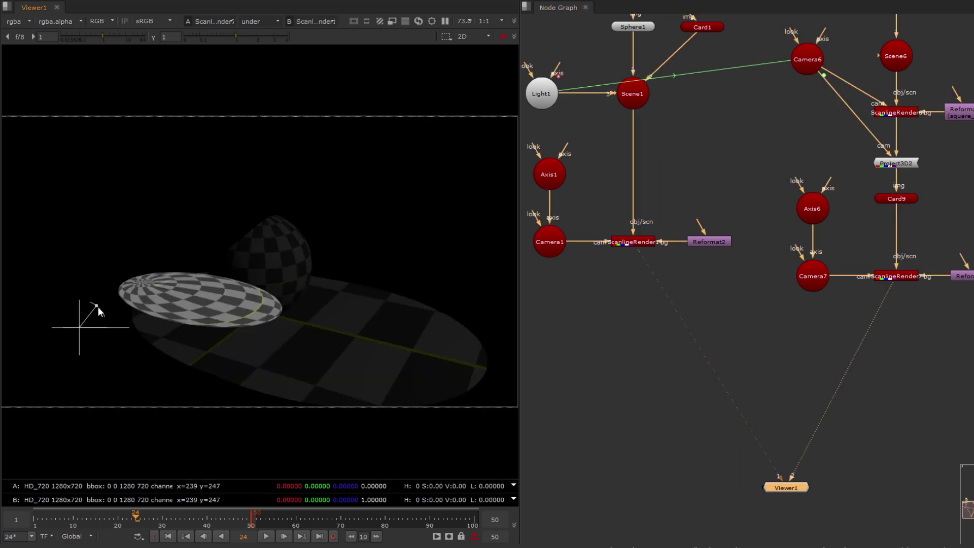
left_click_drag(99, 306, 102, 310)
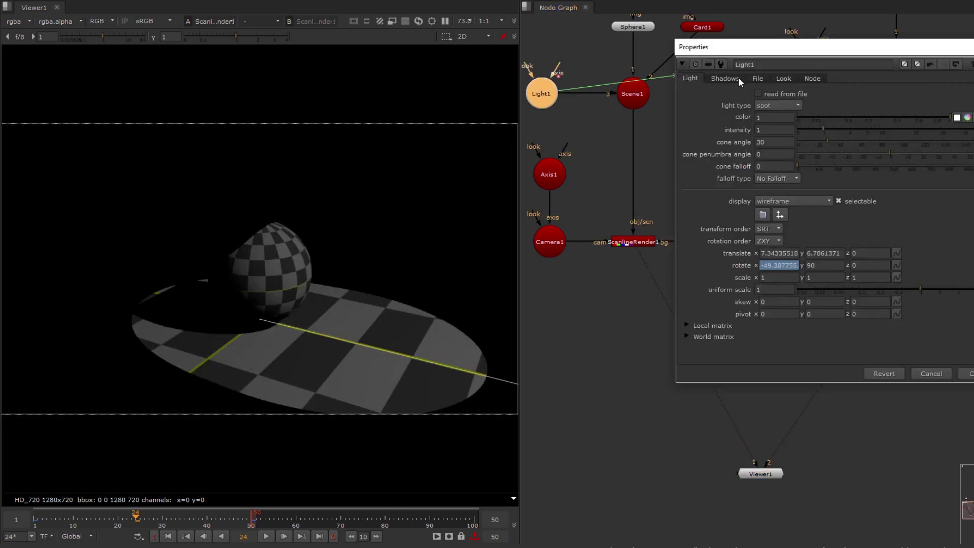
Step: Turn off cast shadows on Light1 and close its properties
left_click(737, 78)
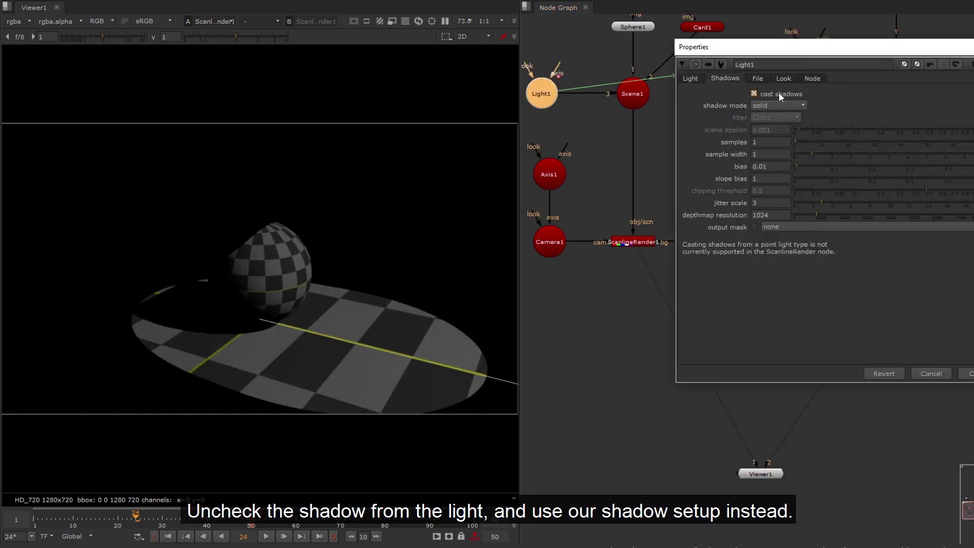
left_click(779, 94)
left_click(969, 371)
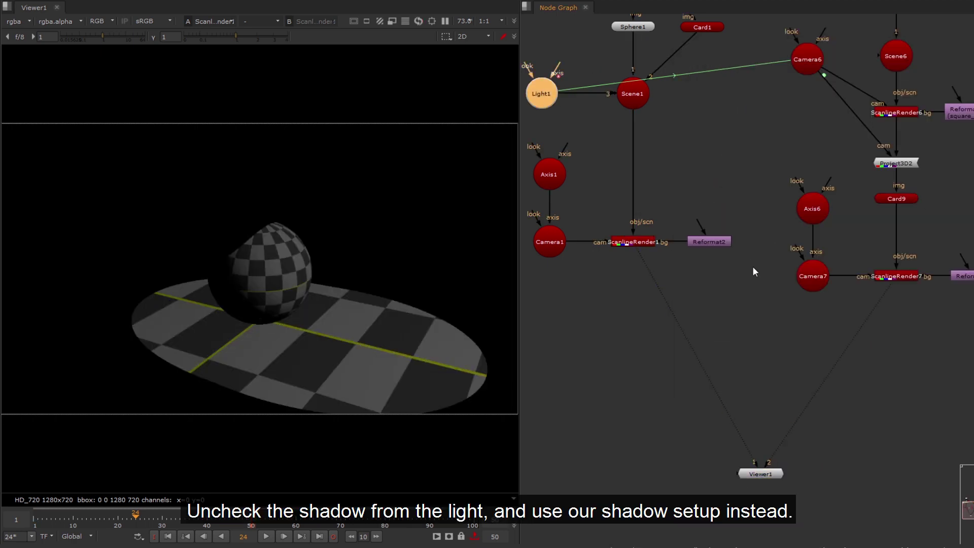
Step: Disconnect Card1 from Scene1 and shift the light, scene, camera and render nodes aside to make room
scroll(735, 290, "down", 2)
middle_click_drag(735, 290, 753, 340)
left_click_drag(705, 222, 738, 262)
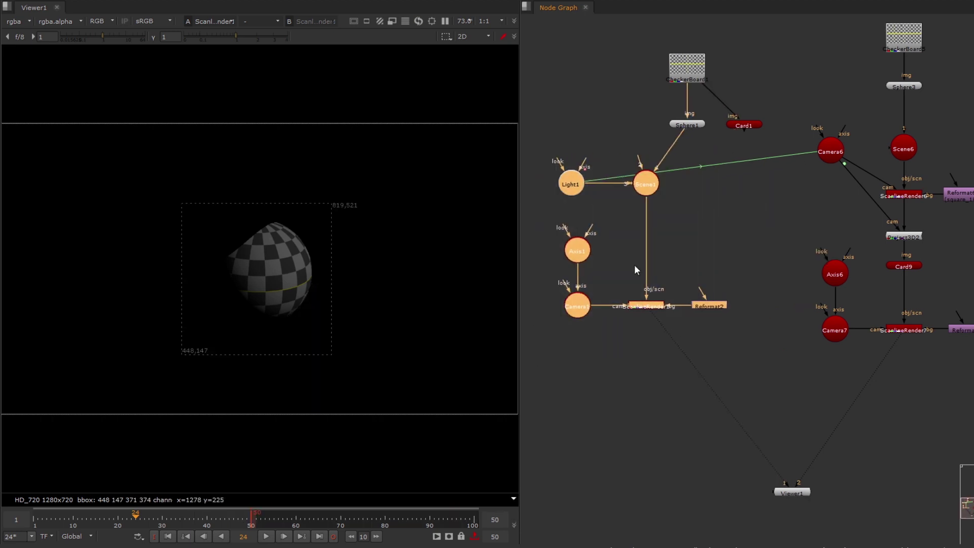
left_click_drag(652, 188, 598, 197)
middle_click_drag(717, 165, 784, 156)
left_click_drag(784, 156, 522, 329)
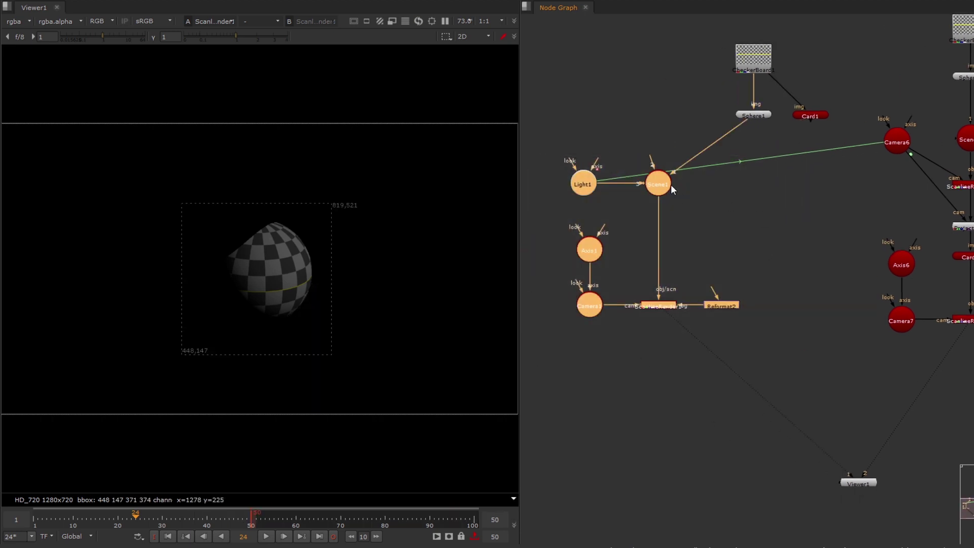
left_click_drag(779, 225, 520, 329)
Step: Duplicate the axis, camera, ScanlineRender and Reformat group and place the copy below Card1
middle_click_drag(811, 209, 714, 216)
left_click_drag(969, 18, 771, 350)
left_click_drag(810, 267, 932, 253)
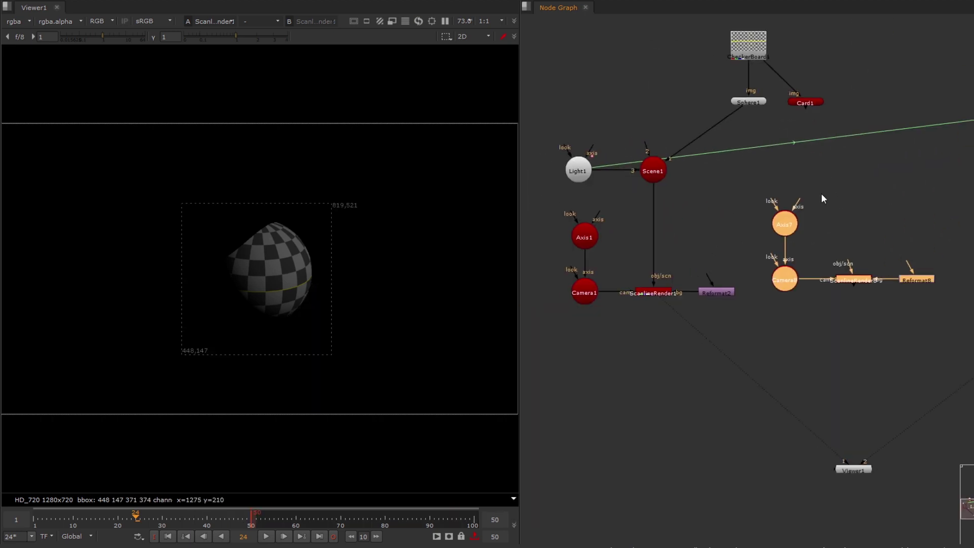
Step: Connect Card1 and Light1 to a new Scene, feed it into the duplicated ScanlineRender and view that render
left_click_drag(804, 103, 845, 290)
left_click_drag(804, 175, 577, 171)
middle_click_drag(710, 330, 678, 276)
left_click_drag(811, 403, 815, 241)
middle_click_drag(862, 295, 829, 257)
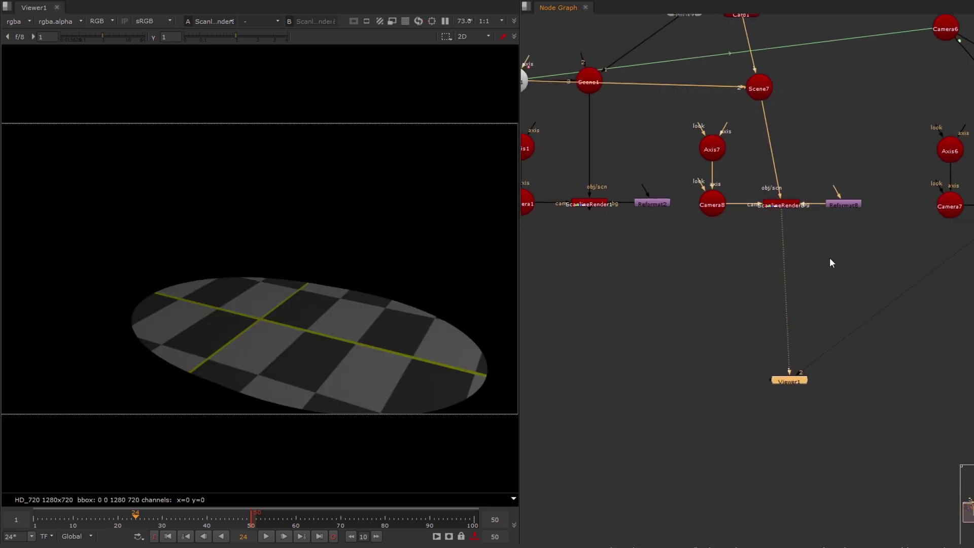
Step: Add a Grade below the card's render, mask it with the projected-shadow render and lower its multiply to 0.0005
key("g")
left_click_drag(833, 266, 781, 267)
left_click_drag(802, 265, 973, 218)
double_click(781, 266)
left_click_drag(601, 291, 585, 289)
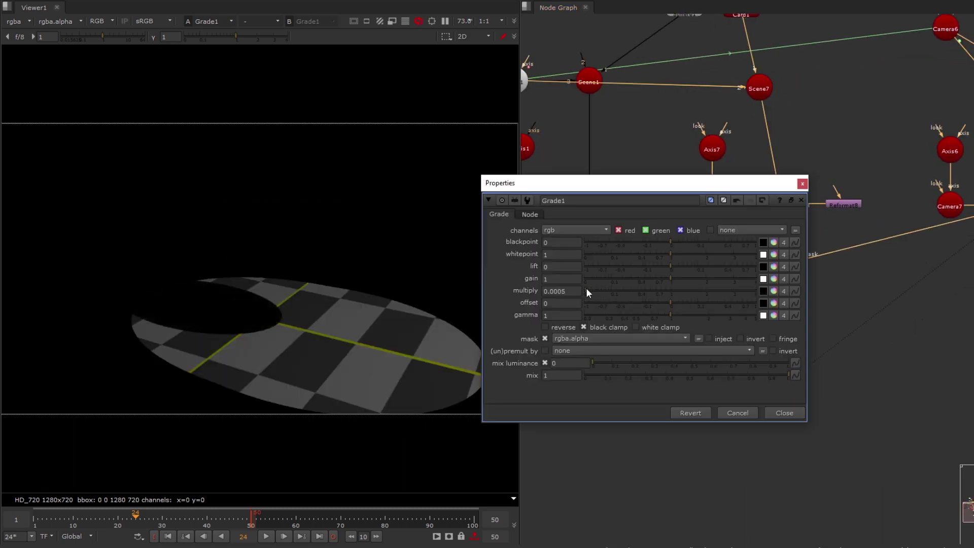
left_click(802, 184)
Step: Add a Merge node combining ScanlineRender1's sphere render with the graded card render
left_click(658, 310)
key("m")
left_click_drag(784, 310, 662, 312)
left_click_drag(675, 305, 773, 269)
scroll(761, 284, "down", 5)
key("Escape")
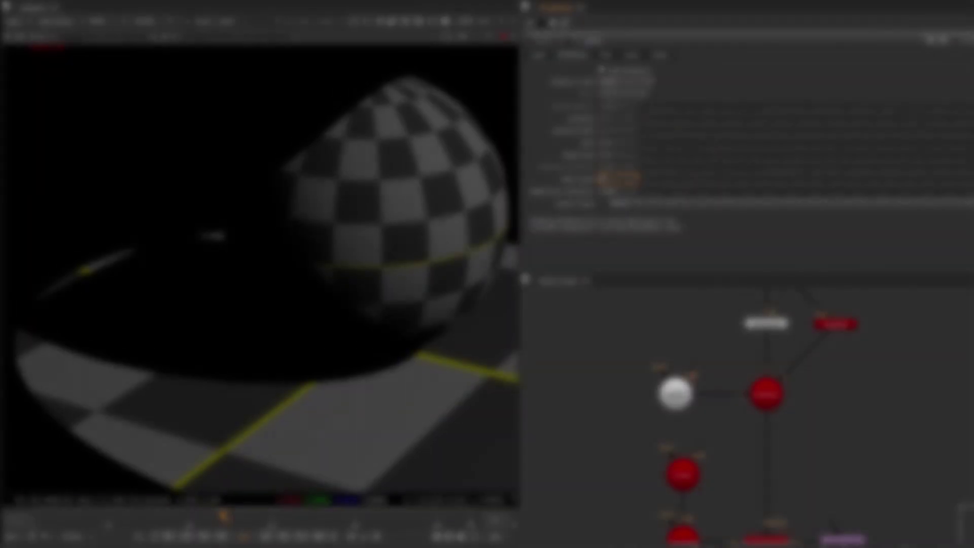
Step: Set Light5's shadow samples to 50 and inspect the softened shadow edge
left_click(617, 118)
key("Return")
scroll(74, 341, "up", 2)
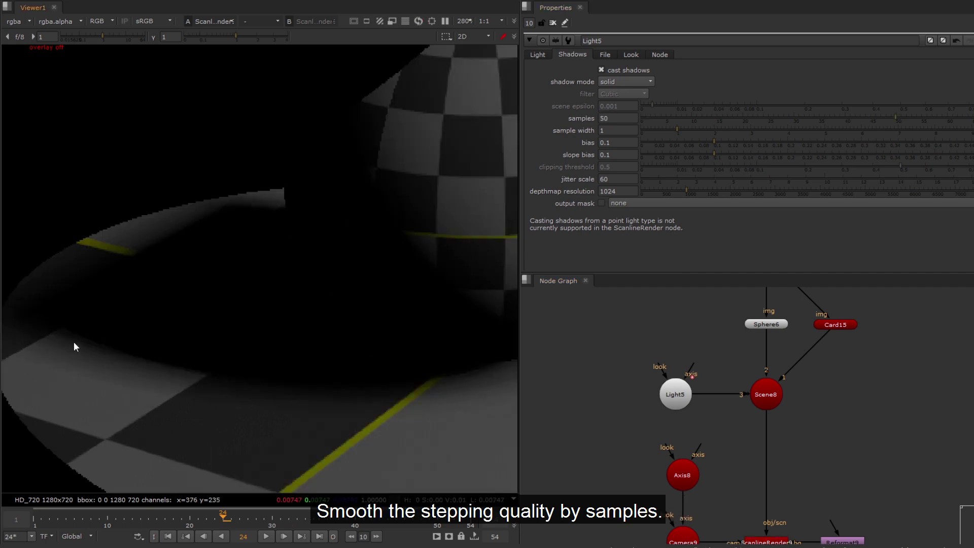
middle_click_drag(74, 342, 138, 333)
scroll(184, 327, "up", 1)
scroll(279, 332, "down", 2)
Step: Set Light5's jitter scale to 120, samples to 160 and depthmap resolution to 2324
left_click(618, 178)
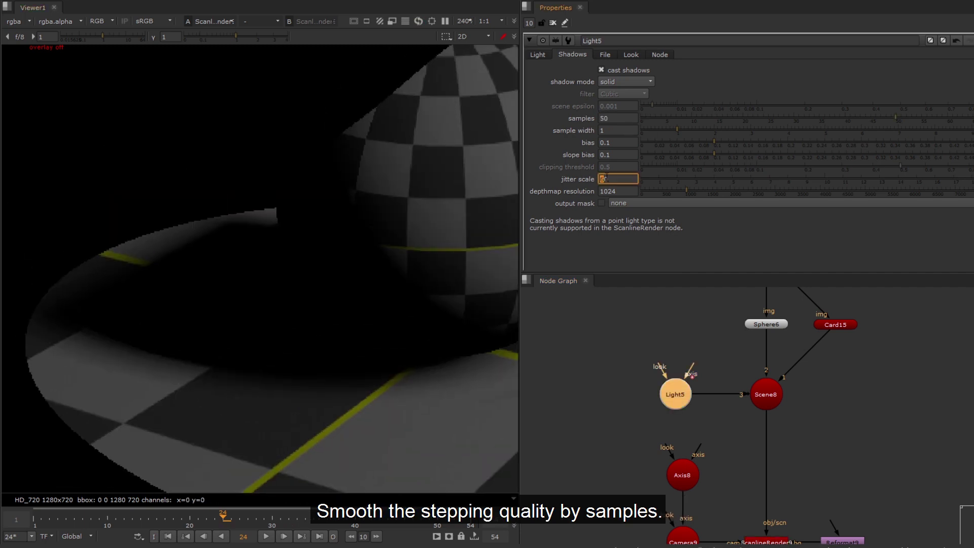
type("120")
key("Return")
left_click(601, 119)
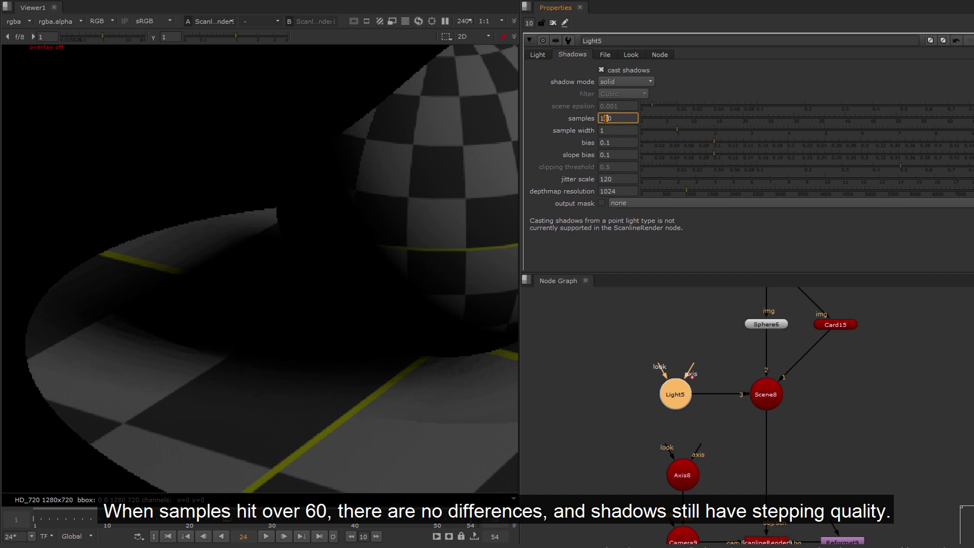
left_click(606, 191)
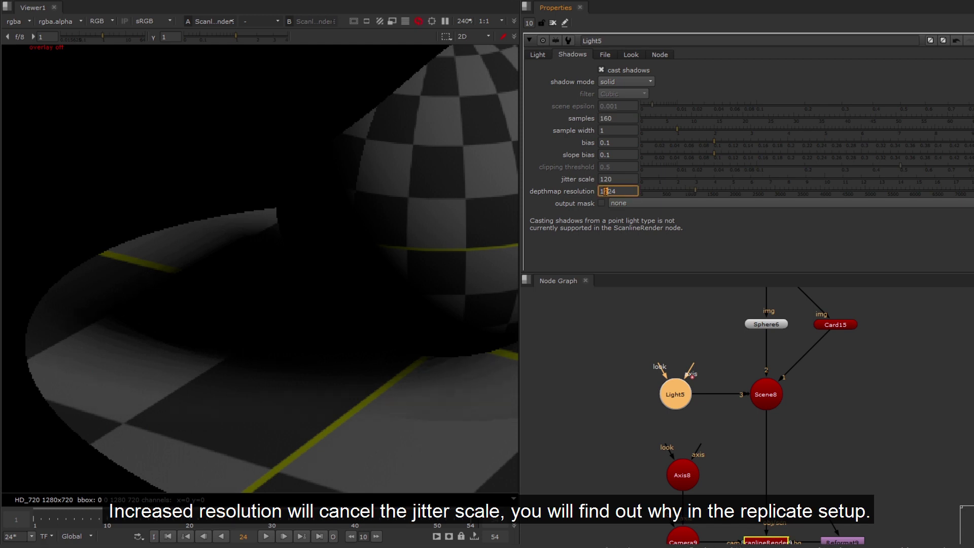
key("Up")
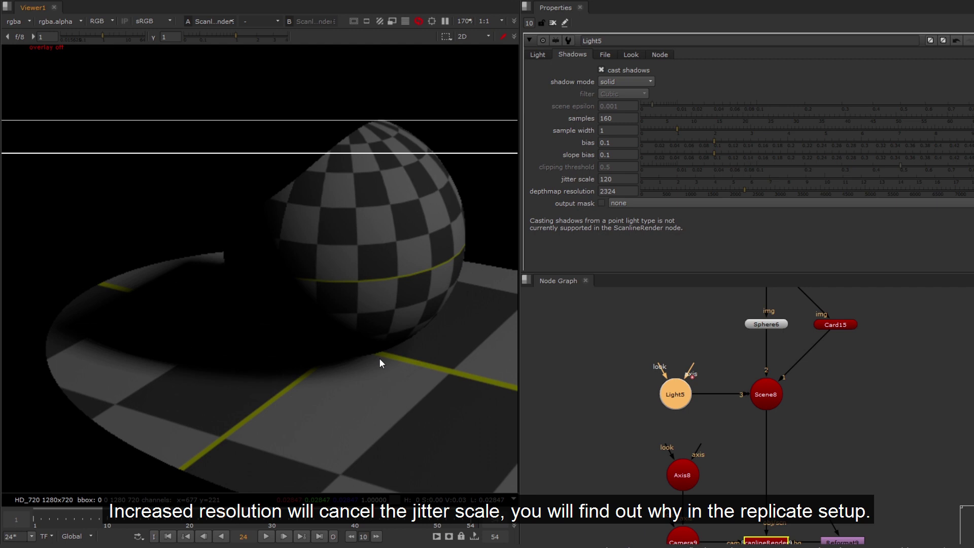
Step: Set Light5's samples to 300, jitter scale to 600 and sample width to 50
type("300")
left_click_drag(613, 119, 592, 128)
key("Return")
type("10")
key("Return")
type("50")
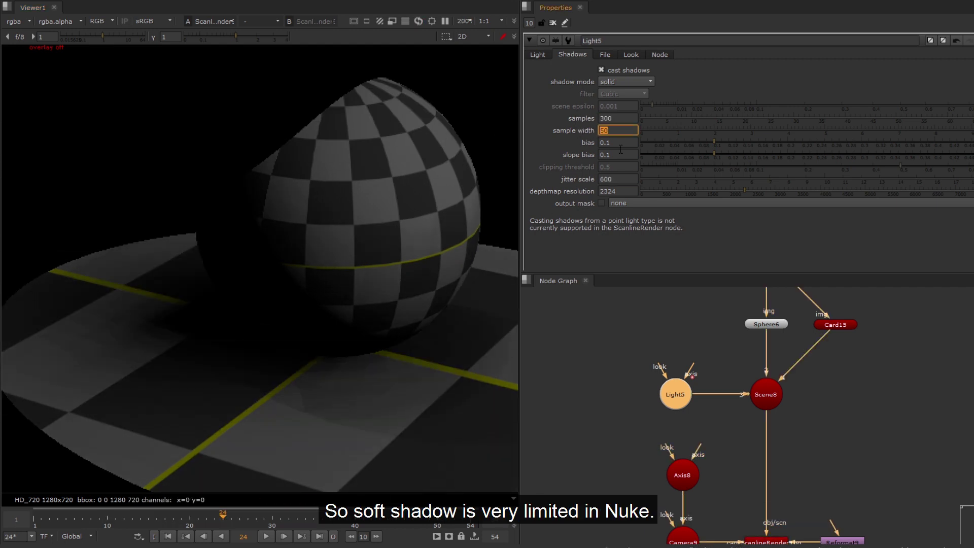
Step: Set Light5's bias and slope bias to 0.5
key("Tab")
type("0.5")
key("Return")
key("Tab")
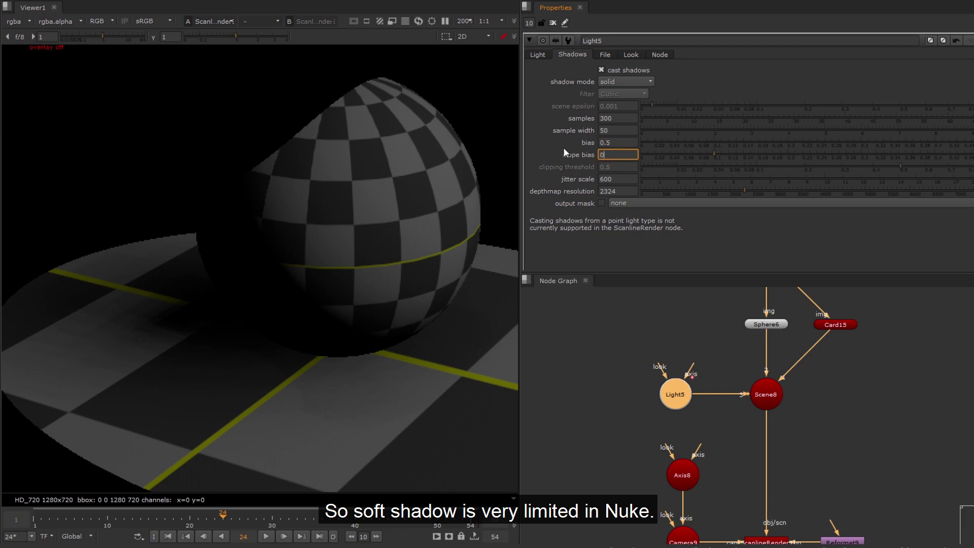
type("0.5")
left_click(601, 192)
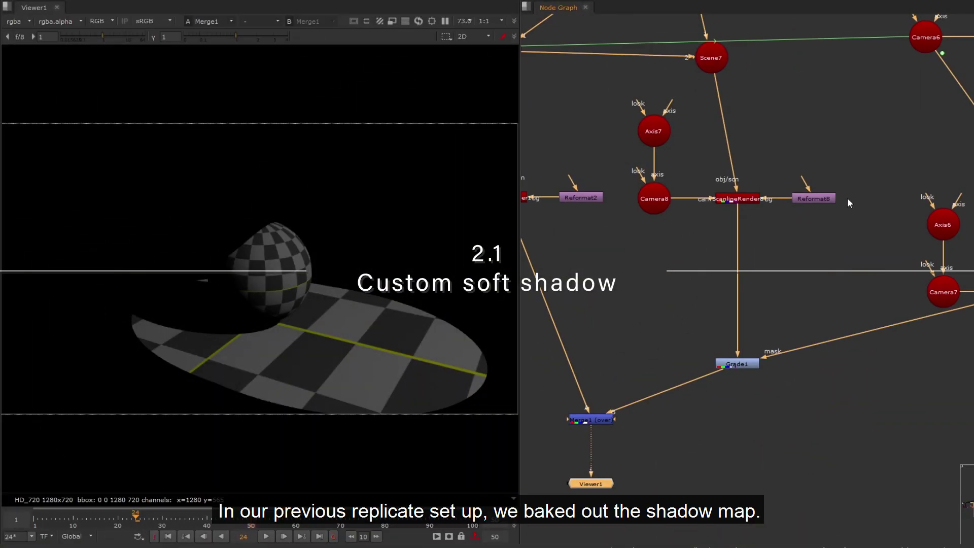
Step: Show the ScanlineRender6 shadow map in the viewer with overscan display enabled
scroll(784, 234, "down", 4)
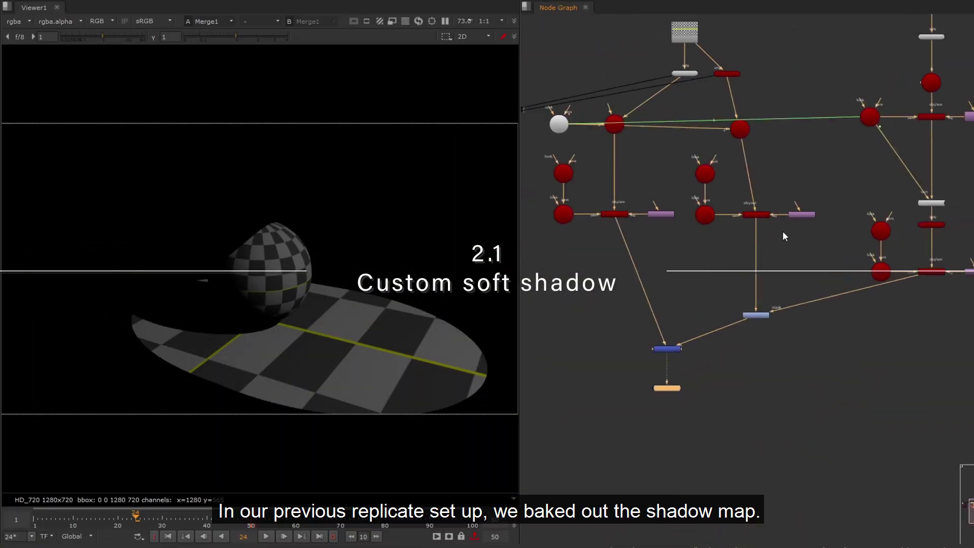
middle_click_drag(958, 98, 871, 167)
scroll(871, 167, "up", 4)
left_click(845, 193, "ctrl+shift")
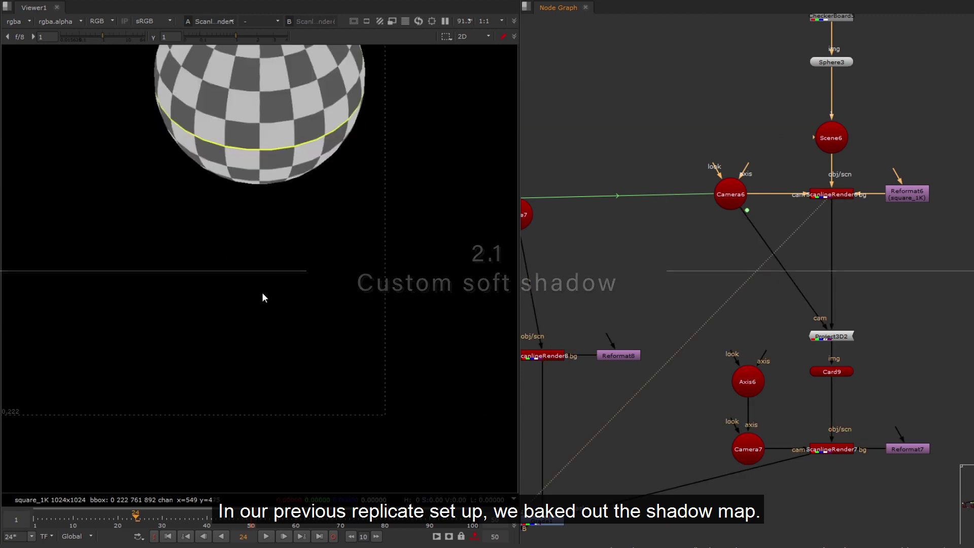
key("f")
right_click(269, 255)
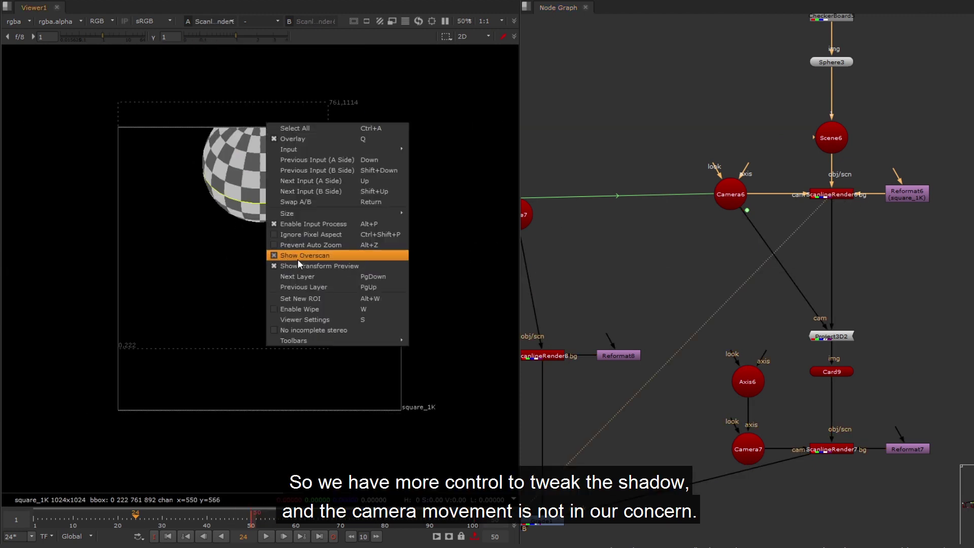
left_click(321, 256)
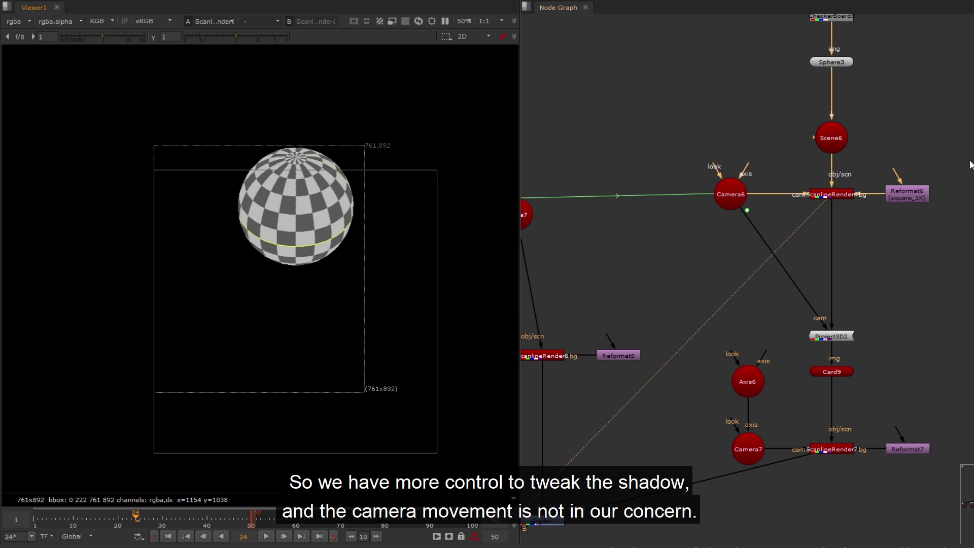
middle_click_drag(343, 247, 334, 246)
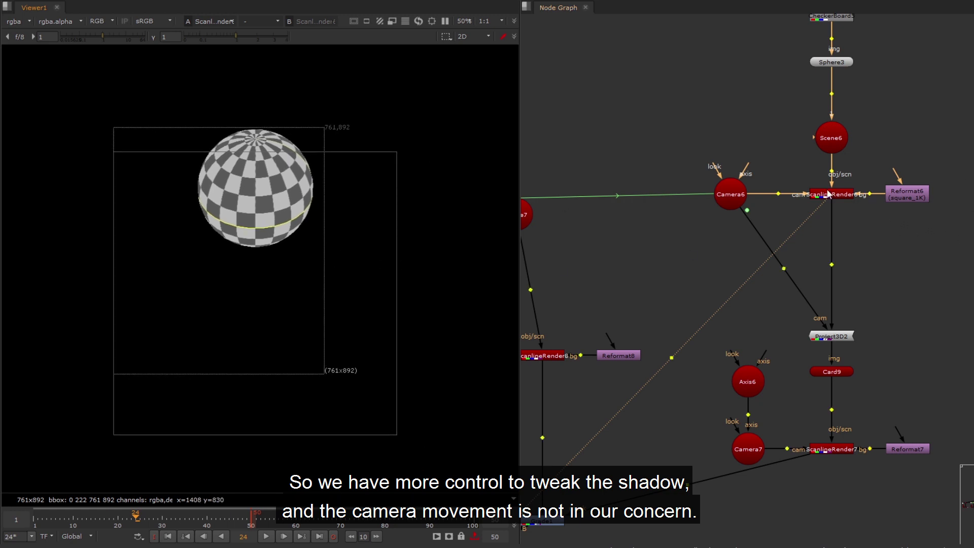
Step: Add a Ramp below Reformat6 and place its points from the sphere's bottom to about y 824, with point 0 x at 500
left_click(917, 191)
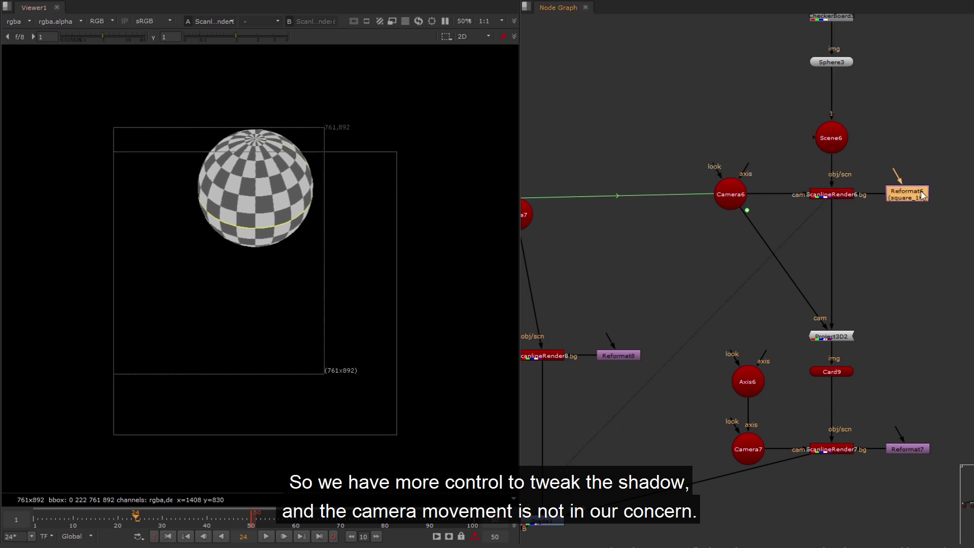
key("Tab")
type("ramp")
key("Return")
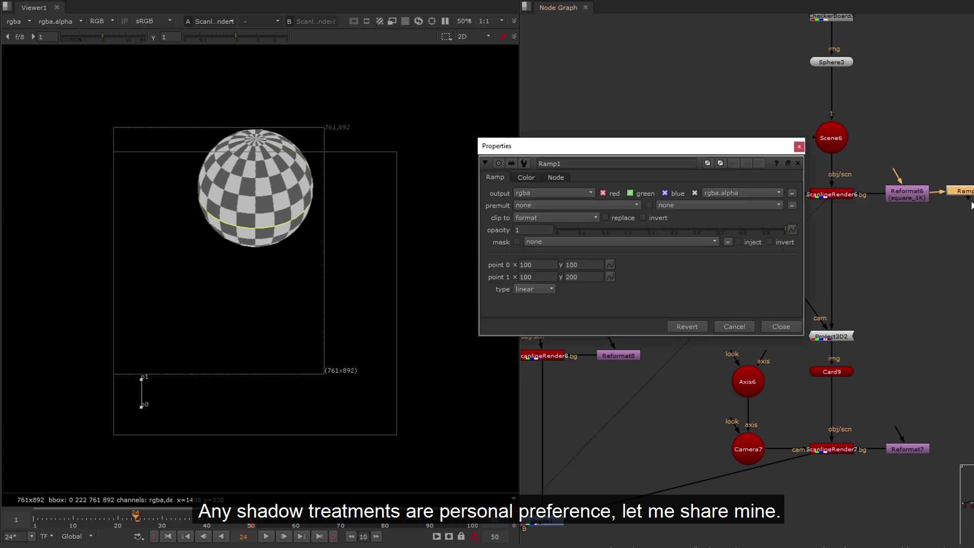
left_click_drag(143, 378, 252, 208)
left_click_drag(141, 408, 253, 248)
left_click_drag(533, 265, 426, 241)
type("500")
key("Tab")
type("5")
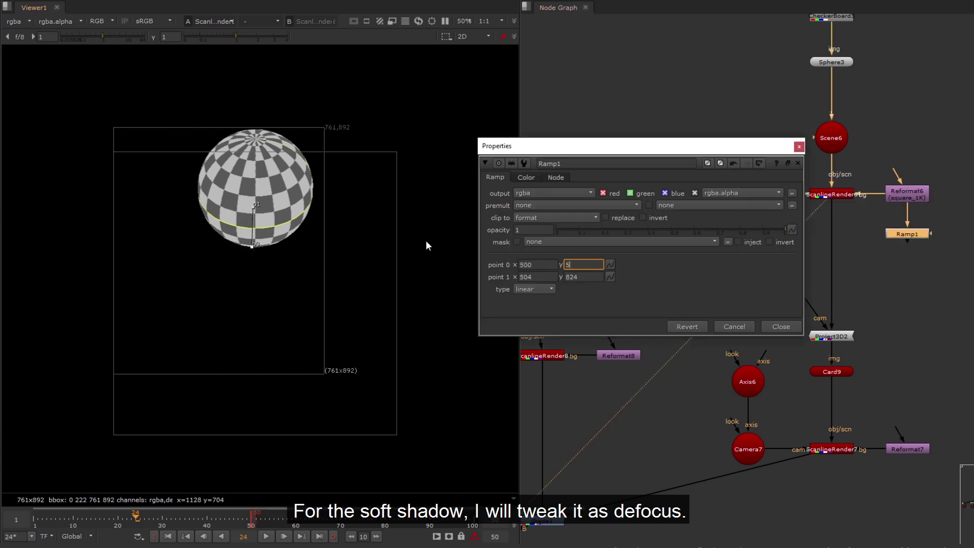
type("00")
key("Tab")
Step: Add a ShuffleCopy below ScanlineRender6, connect Ramp1 to its input 1, and set its output to the depth channel
scroll(904, 233, "up", 3)
left_click(837, 282)
key("Tab")
type("shuff")
left_click(856, 303)
left_click_drag(862, 312, 910, 236)
left_click(769, 230)
left_click(561, 311)
left_click(563, 355)
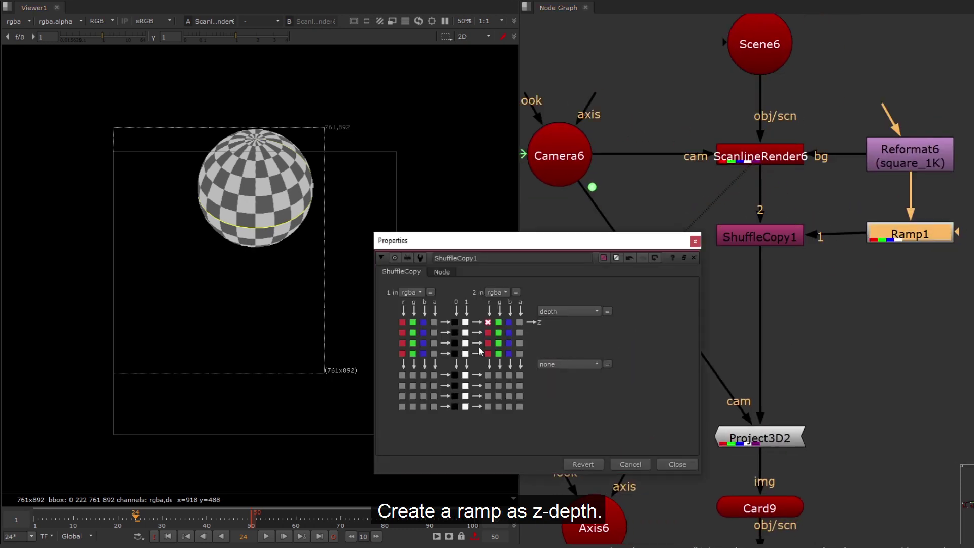
left_click(695, 241)
Step: Add a ZDefocus below ShuffleCopy1 with its depth math set to direct
left_click_drag(774, 236, 773, 233)
key("Tab")
type("zde")
key("Return")
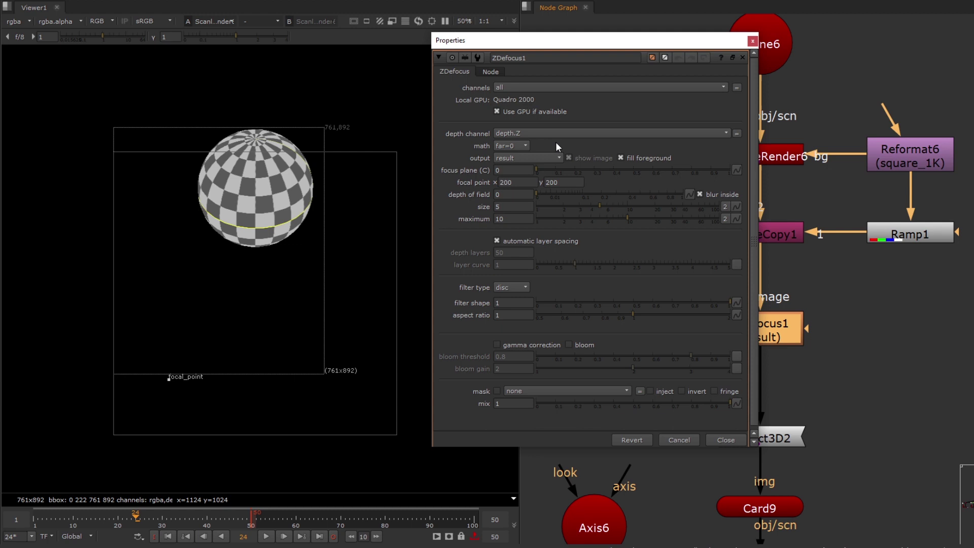
left_click(521, 145)
left_click(507, 123)
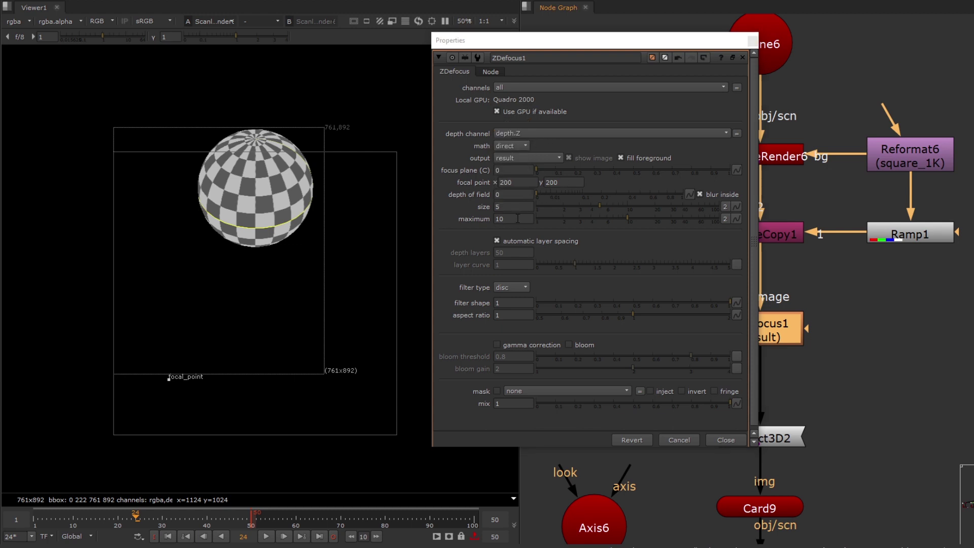
Step: View ZDefocus1's alpha and set its maximum blur to 100
middle_click_drag(803, 242, 883, 180)
key("1")
key("f")
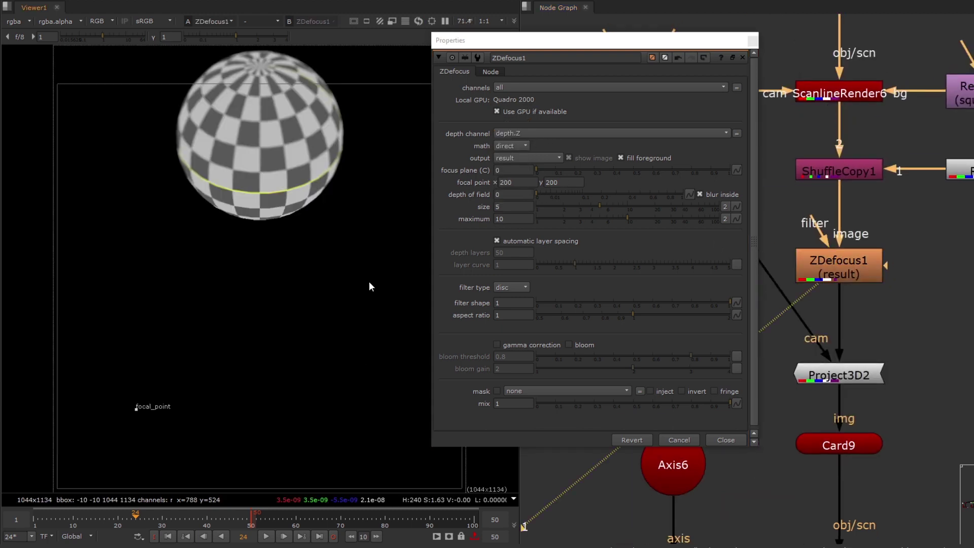
type("a")
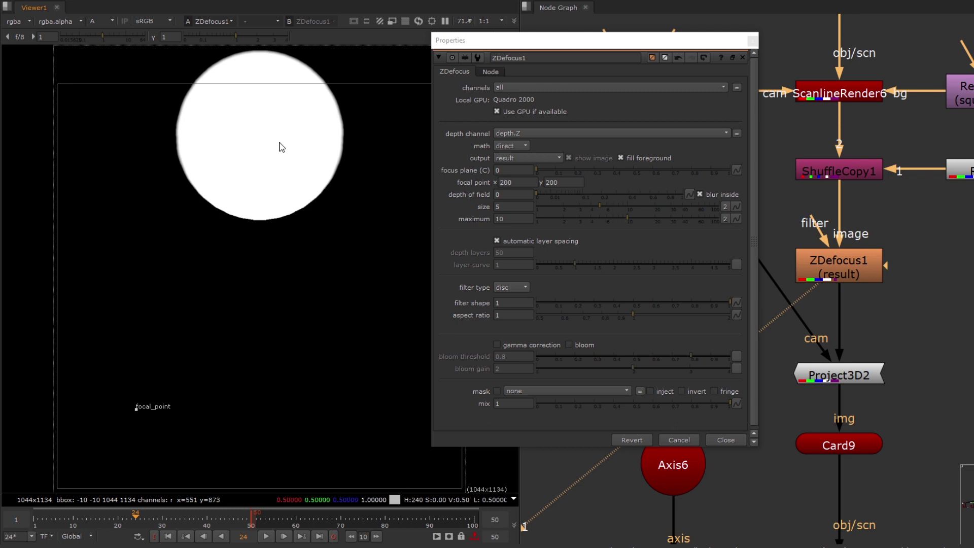
type("0")
key("Return")
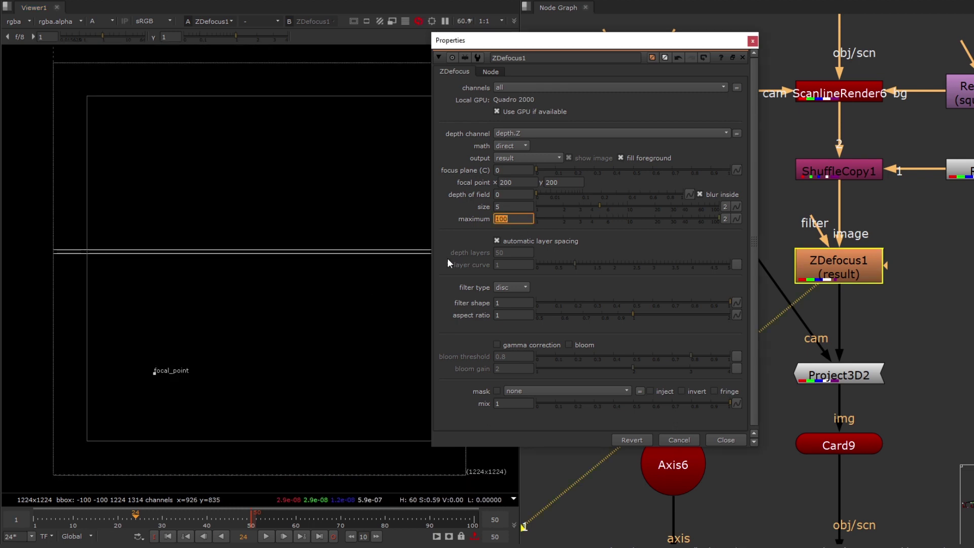
Step: Insert a Multiply with value 50 between Ramp1 and ShuffleCopy1
middle_click_drag(972, 179, 929, 185)
left_click(961, 169)
key("Tab")
type("mul")
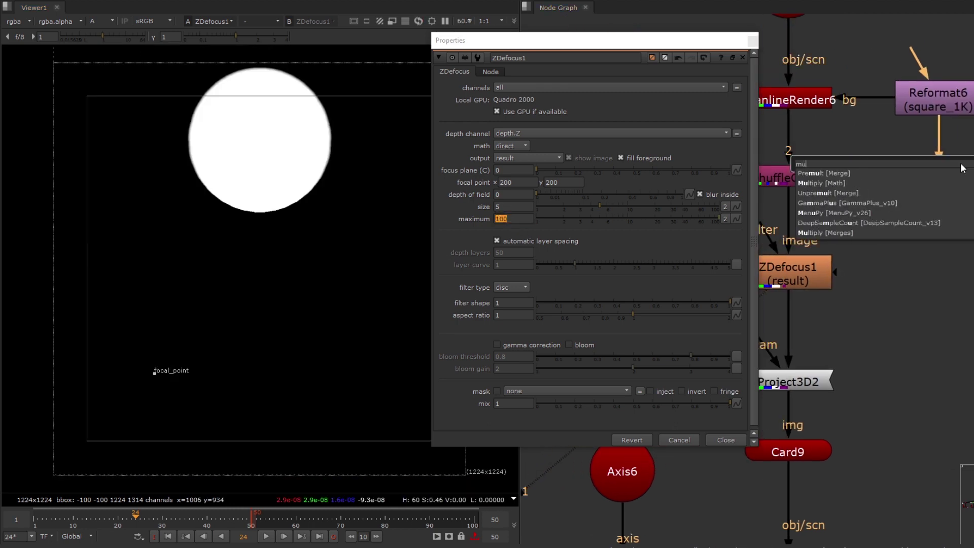
key("Down")
key("Return")
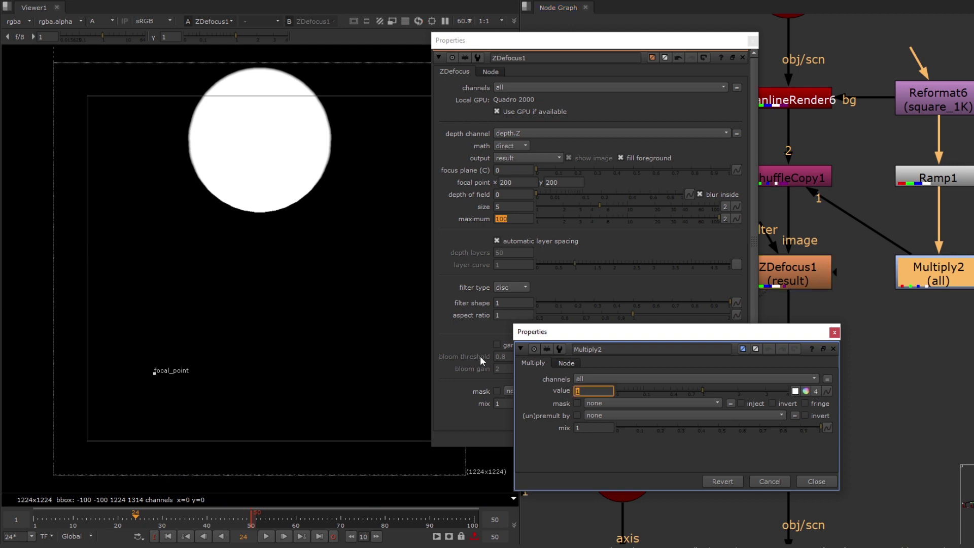
type("50")
key("Return")
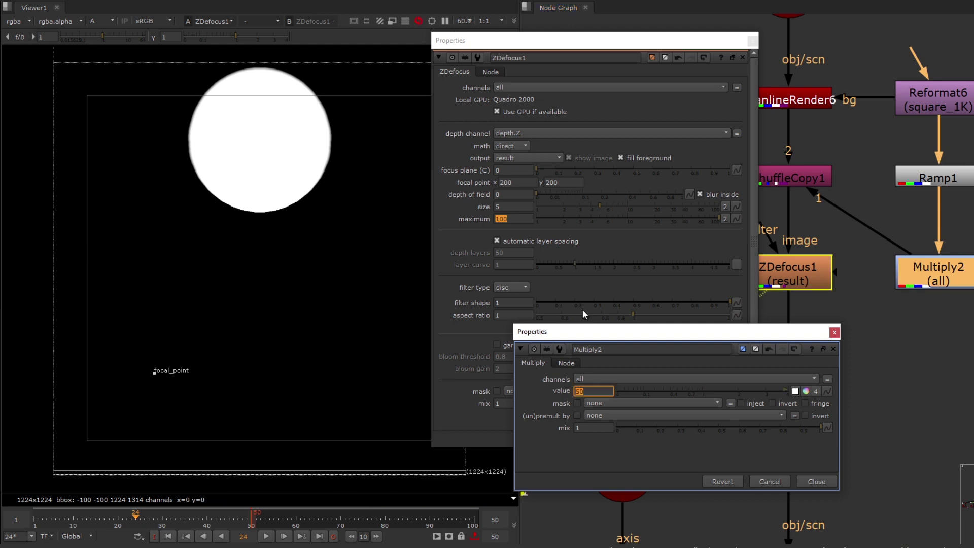
left_click(582, 309)
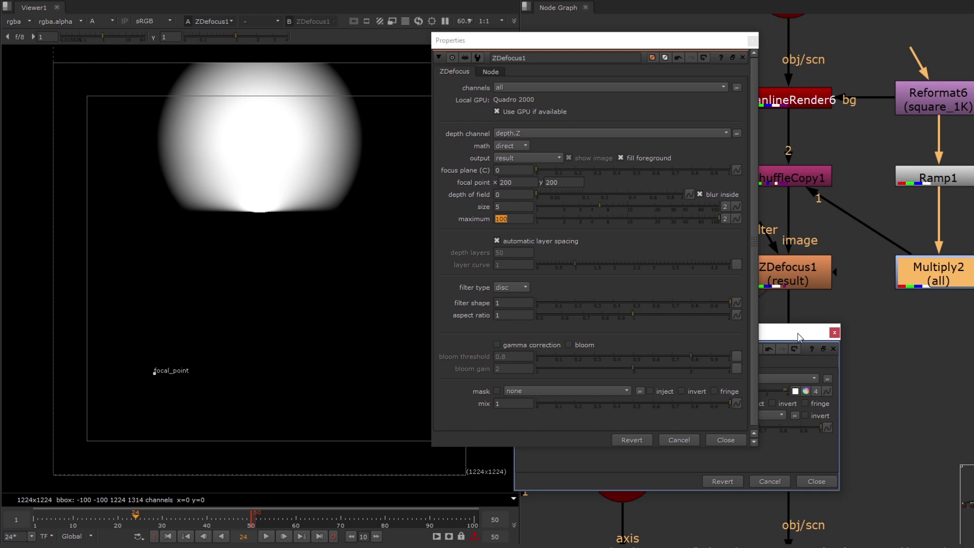
left_click(834, 333)
Step: Set ZDefocus1's size to 1 and maximum to 50, and return the viewer to RGB
left_click_drag(509, 206, 476, 190)
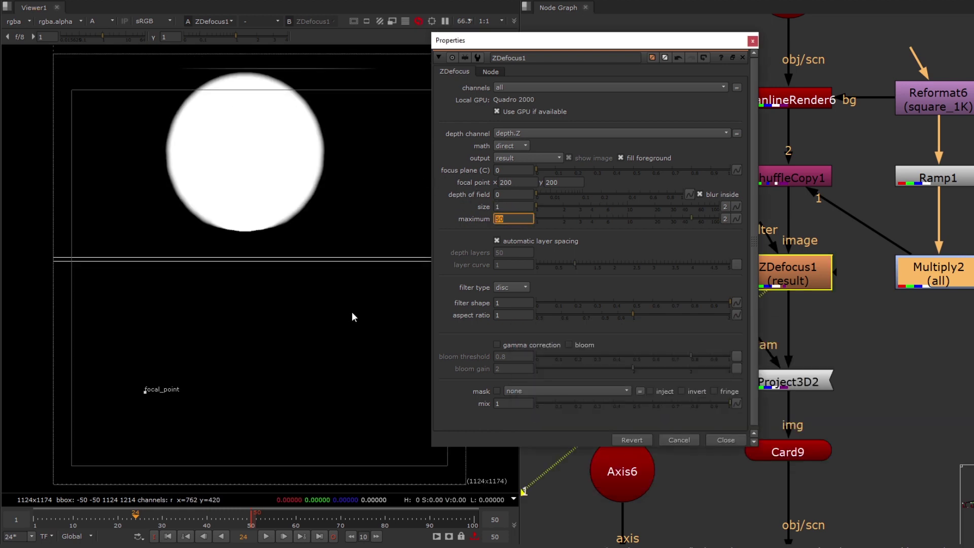
key("a")
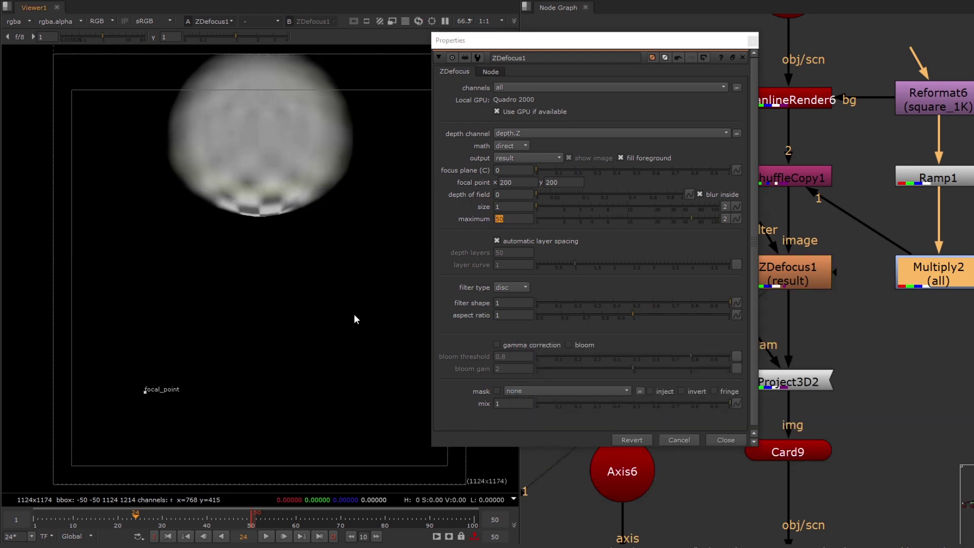
left_click(725, 440)
Step: View Merge1 and examine the shadow falloff around the sphere up close
scroll(725, 405, "down", 5)
middle_click_drag(565, 465, 720, 358)
left_click_drag(684, 411, 678, 381)
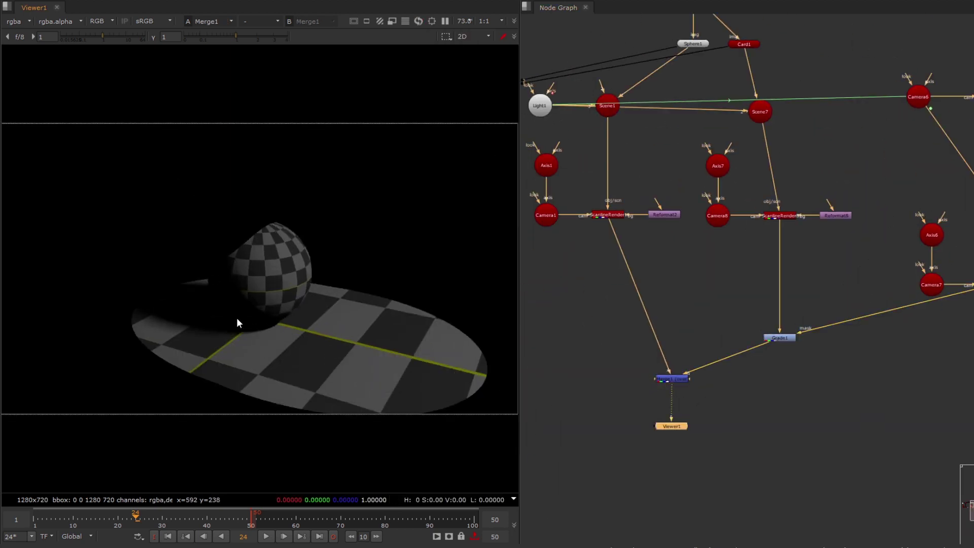
scroll(236, 318, "up", 8)
scroll(284, 297, "down", 7)
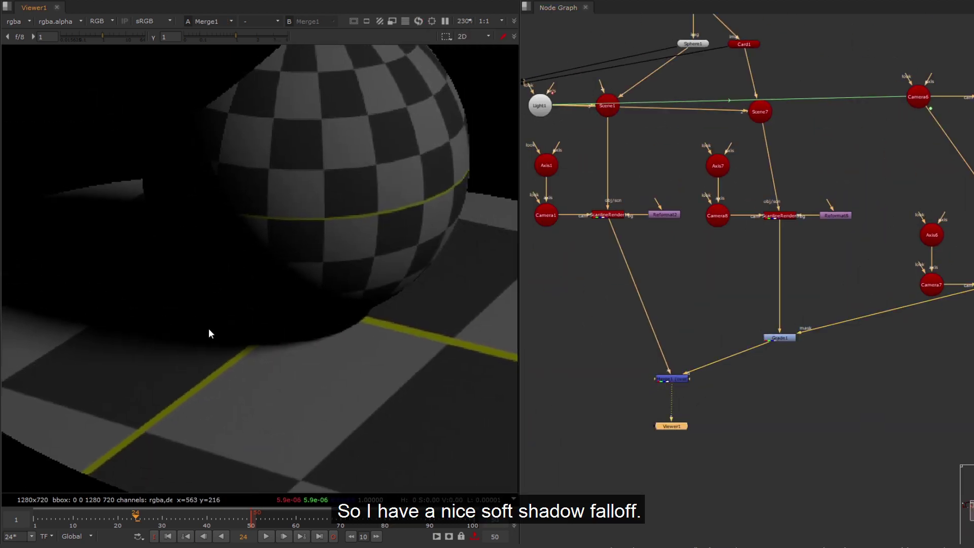
middle_click_drag(366, 315, 290, 317)
key("f")
Step: Disable and re-enable ZDefocus1 repeatedly to compare the shadow with and without the defocus
middle_click_drag(956, 153, 829, 237)
scroll(830, 236, "up", 4)
left_click(771, 271)
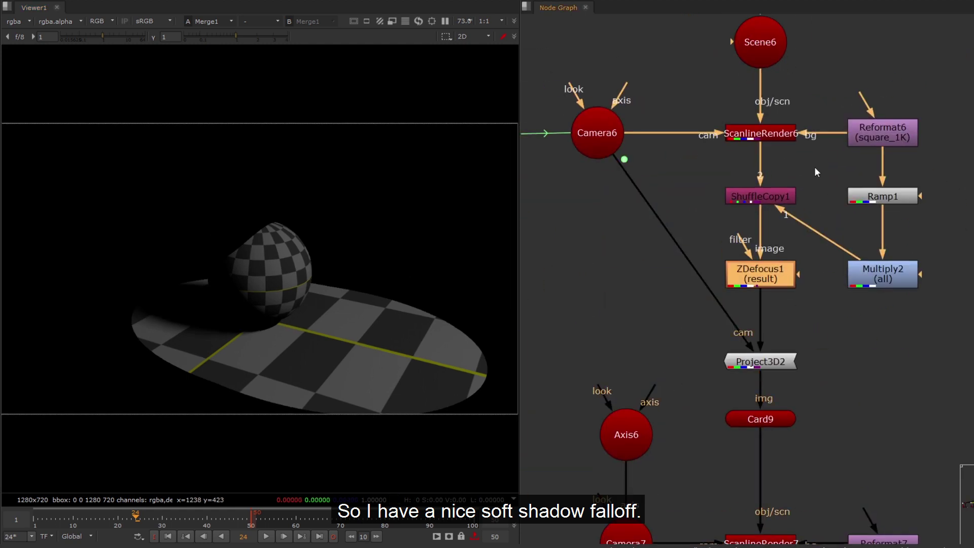
key("d")
key("d")
key("d")
key("d")
key("d")
key("d")
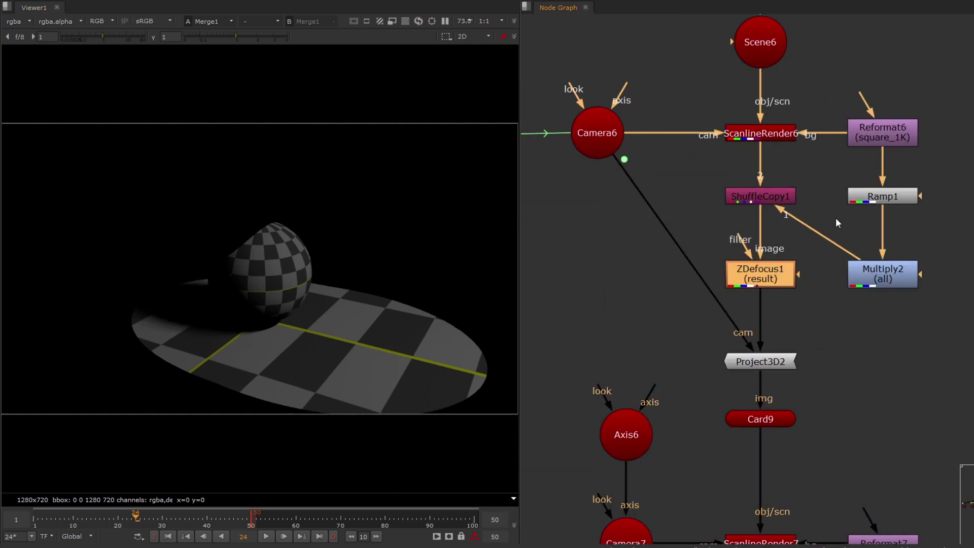
Step: Move the nodes below ScanlineRender6 down to make room, and add a copy of Ramp1 fed by Reformat6
scroll(832, 217, "down", 4)
middle_click_drag(824, 217, 815, 303)
left_click_drag(940, 33, 647, 357)
left_click_drag(862, 247, 799, 309)
left_click_drag(921, 245, 898, 254)
scroll(840, 242, "up", 3)
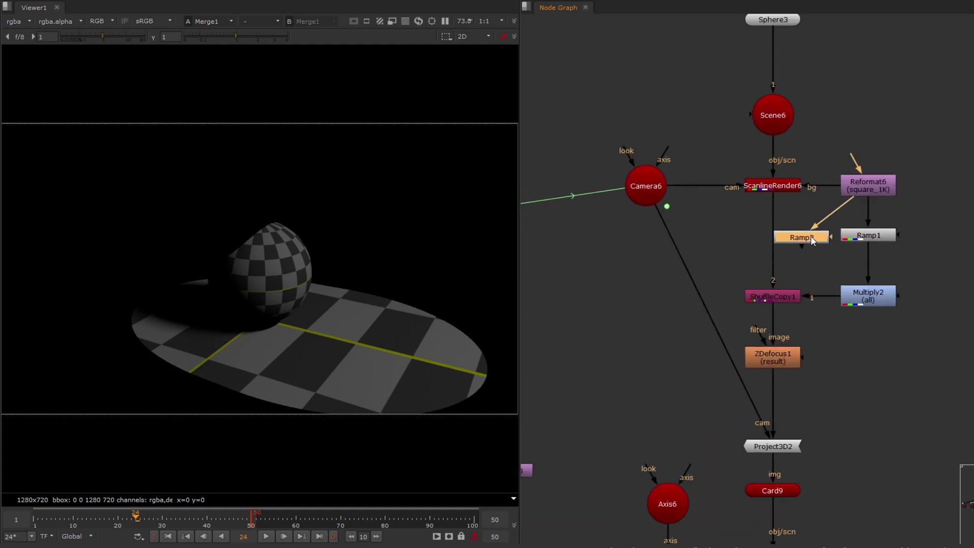
Step: Raise Ramp2's point 1 to about y 1021 near the sphere's top, using the ScanlineRender6 image as reference
double_click(812, 238)
key("1")
scroll(274, 251, "down", 4)
middle_click_drag(256, 267, 264, 316)
left_click_drag(583, 165, 617, 309)
left_click(781, 184)
key("1")
left_click_drag(327, 247, 327, 178)
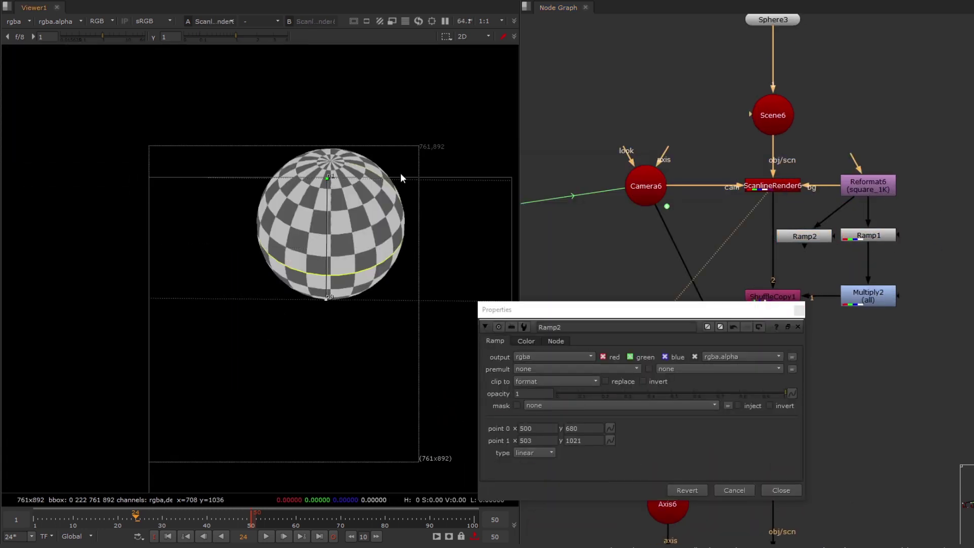
left_click(799, 309)
Step: Insert a Merge between ScanlineRender6 and ShuffleCopy1, with Ramp2 as its A input, and align the surrounding nodes
left_click(717, 258)
key("m")
left_click(770, 169)
left_click_drag(731, 261, 785, 251)
left_click_drag(967, 146, 820, 300)
left_click_drag(822, 235, 899, 236)
left_click_drag(776, 250, 776, 243)
left_click_drag(755, 217, 891, 239)
left_click_drag(775, 242, 779, 236)
Step: Set Merge2's operation to stencil and view its alpha
double_click(778, 236)
left_click(516, 221)
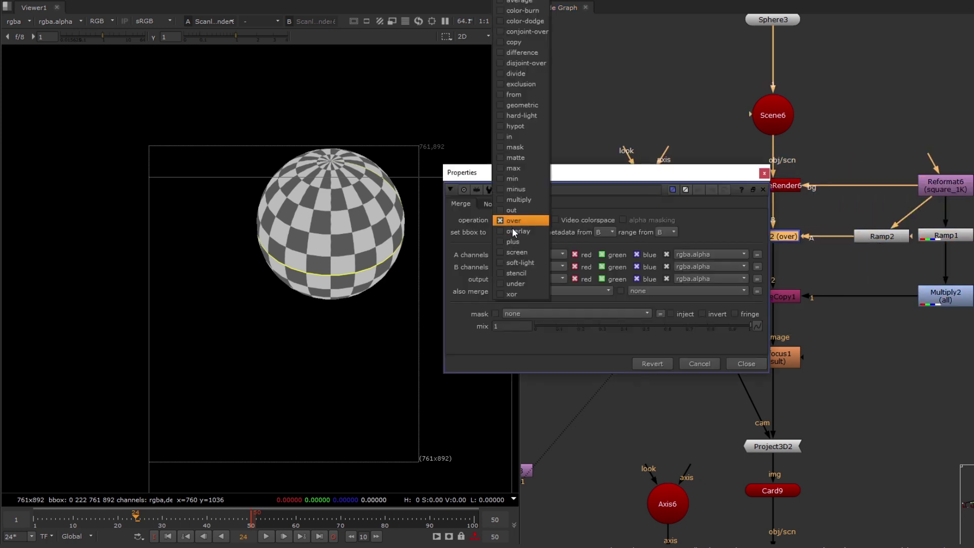
left_click(524, 273)
left_click(753, 362)
key("1")
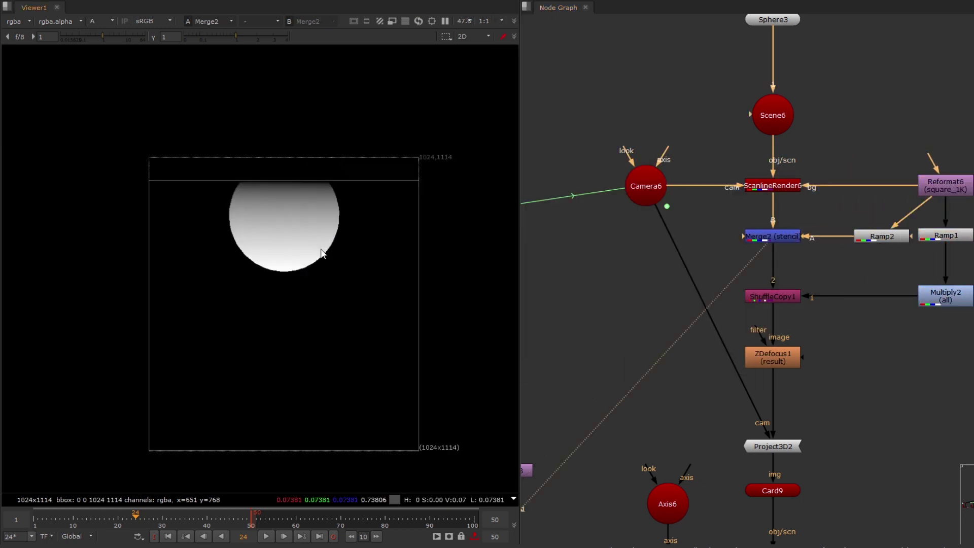
Step: Fine-tune Ramp2's points, raising point 0 slightly above the sphere's bottom edge
double_click(891, 238)
mouse_move(282, 182)
left_mouse_down()
mouse_move(281, 169)
mouse_move(282, 179)
left_mouse_up()
left_click_drag(281, 272, 283, 259)
left_click(801, 310)
Step: View Merge1 in RGB to examine how the shadow fades with distance
scroll(803, 310, "down", 5)
middle_click_drag(803, 310, 912, 182)
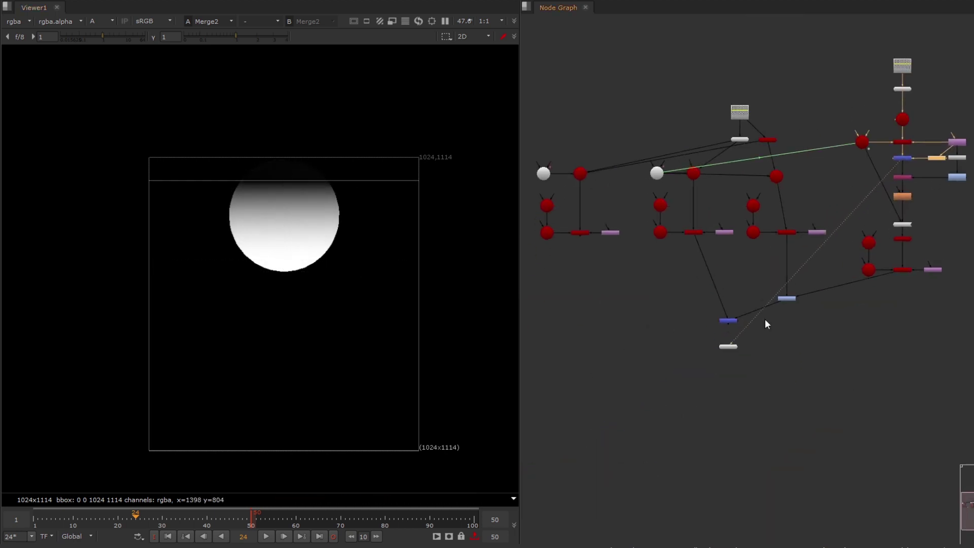
left_click_drag(760, 329, 713, 311)
key("1")
key("a")
key("f")
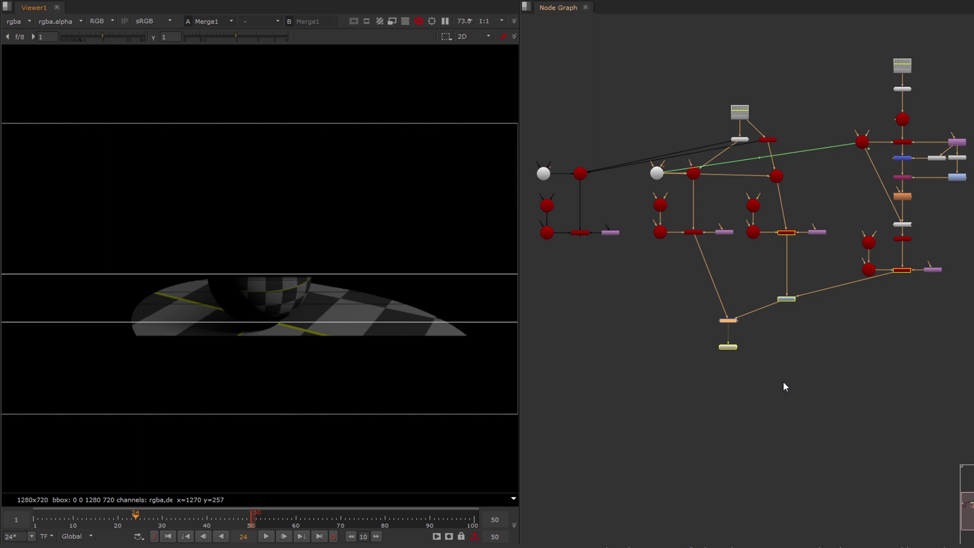
left_click(783, 381)
Step: Try a mix of 0.5 on the Merge2 stencil and reduce it to 0.3
scroll(906, 194, "up", 5)
double_click(737, 195)
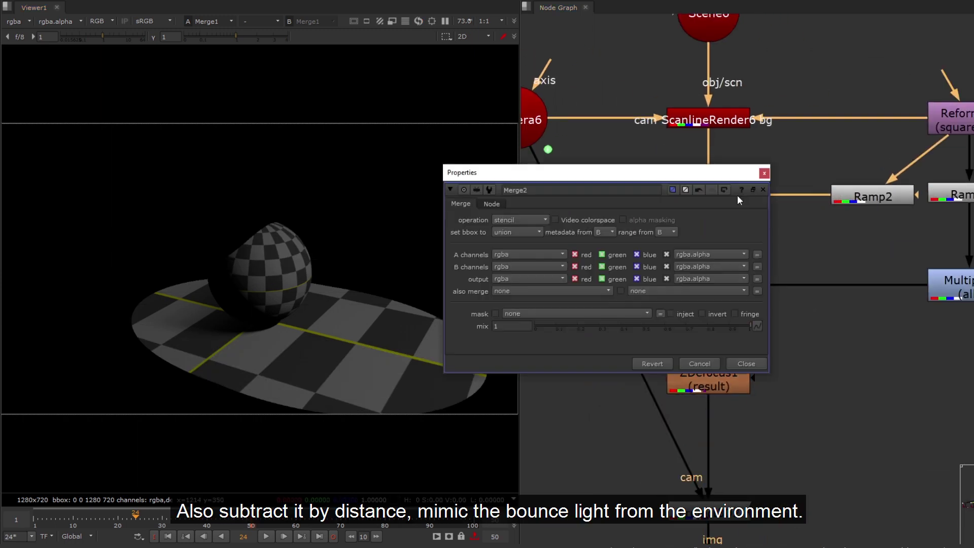
type("0.5")
key("Return")
type("0")
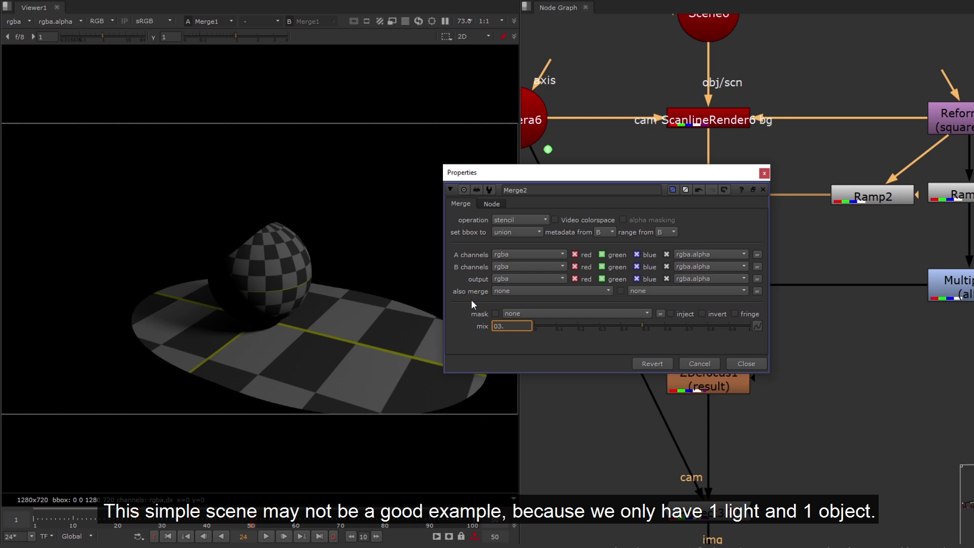
type(".3")
key("Return")
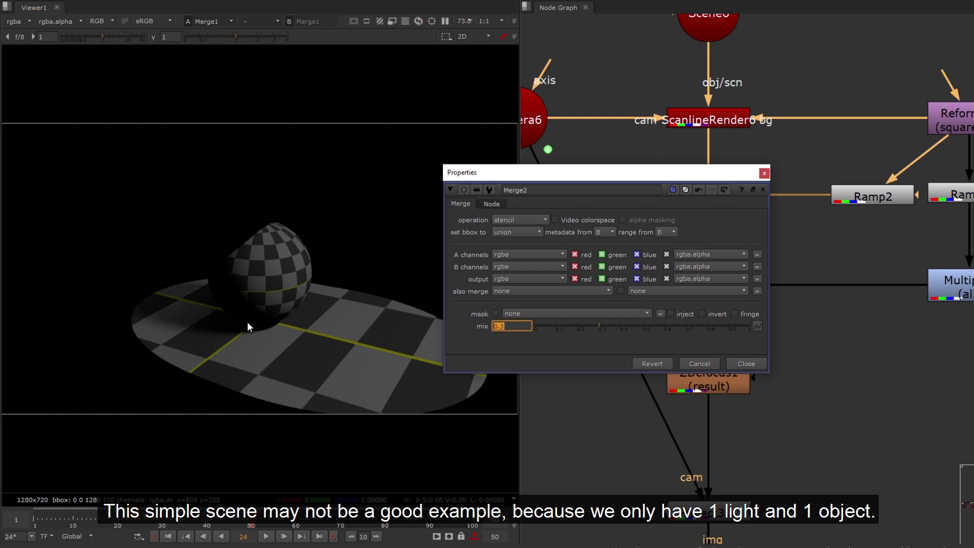
left_click(758, 363)
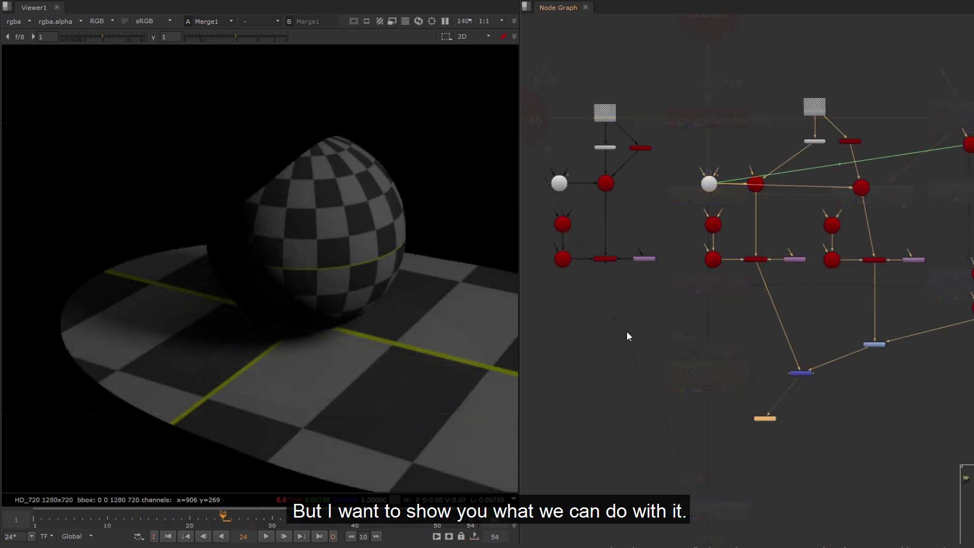
Step: Compare the replicated custom shadow with Nuke's native shadow close up by switching between both viewer inputs
key("2")
scroll(127, 302, "up", 4)
key("1")
key("2")
scroll(243, 378, "up", 4)
key("1")
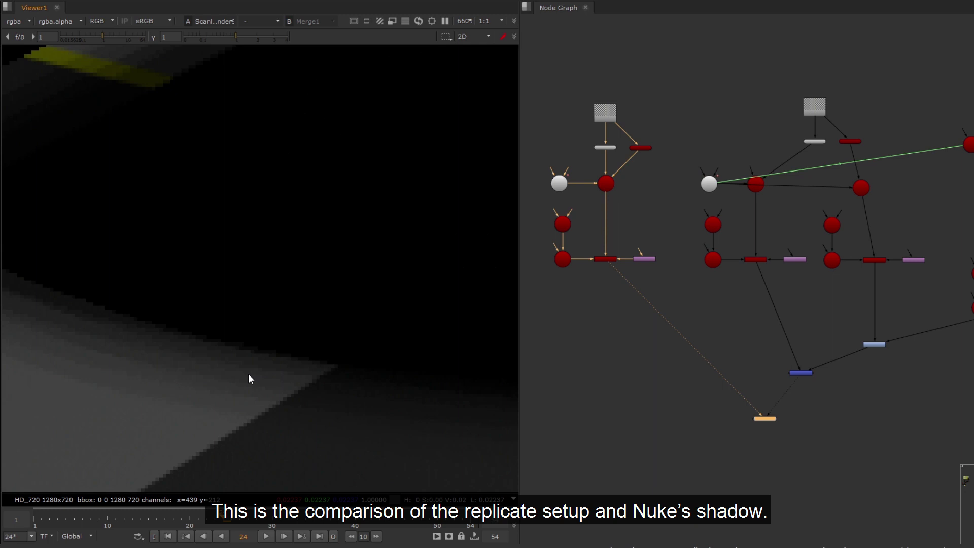
Step: Switch to the second viewer input and view the whole shadow render for comparison
key("2")
scroll(274, 347, "down", 4)
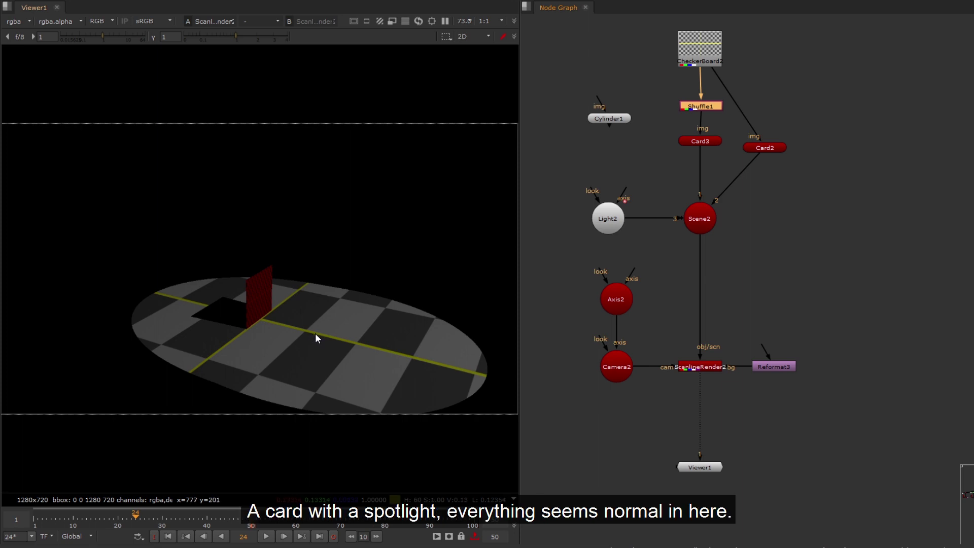
Step: Flip Card3 to its other side by adding to its Y rotation
left_click(708, 144)
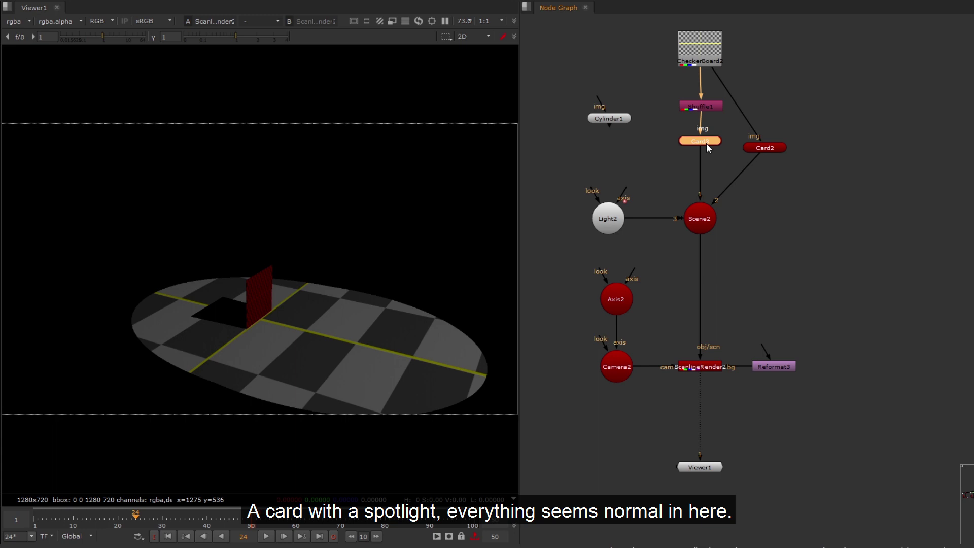
double_click(706, 150)
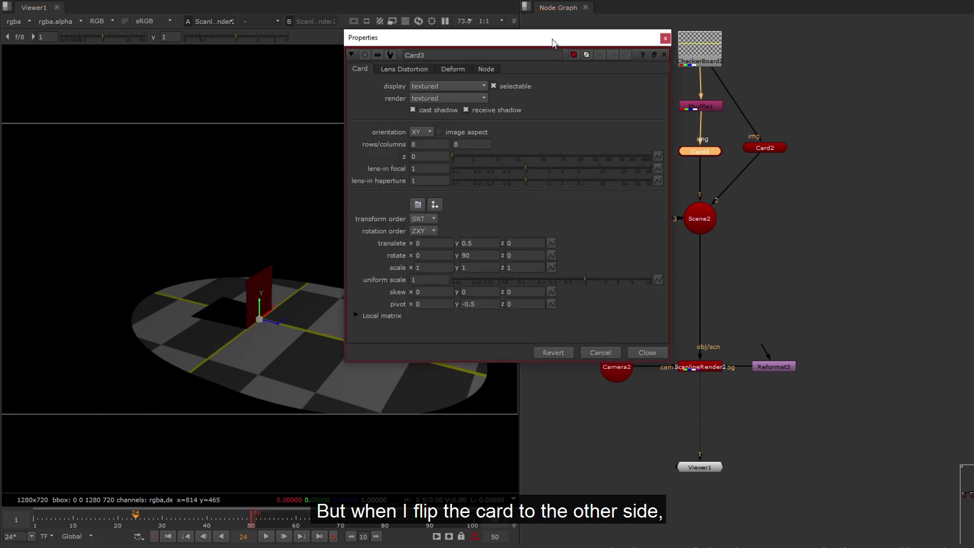
left_click_drag(552, 43, 676, 48)
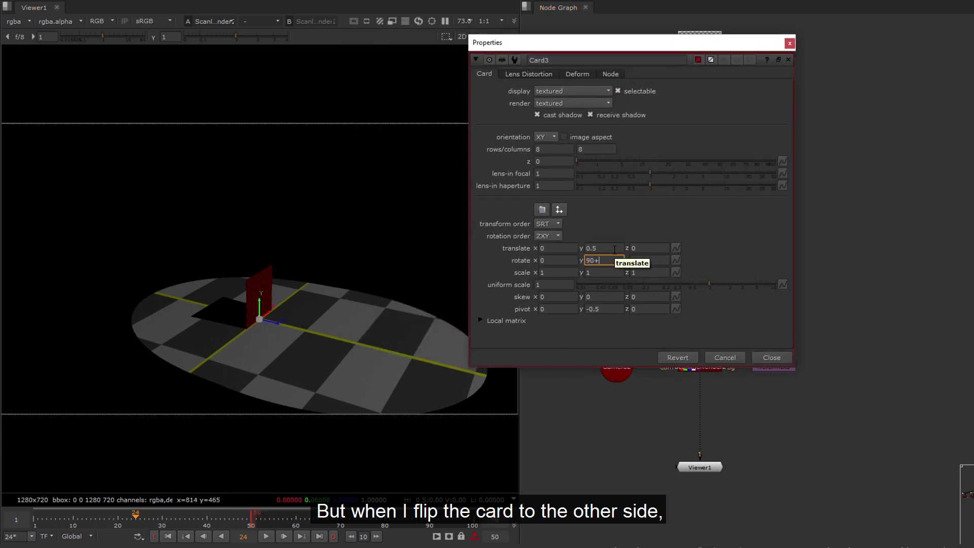
type("18")
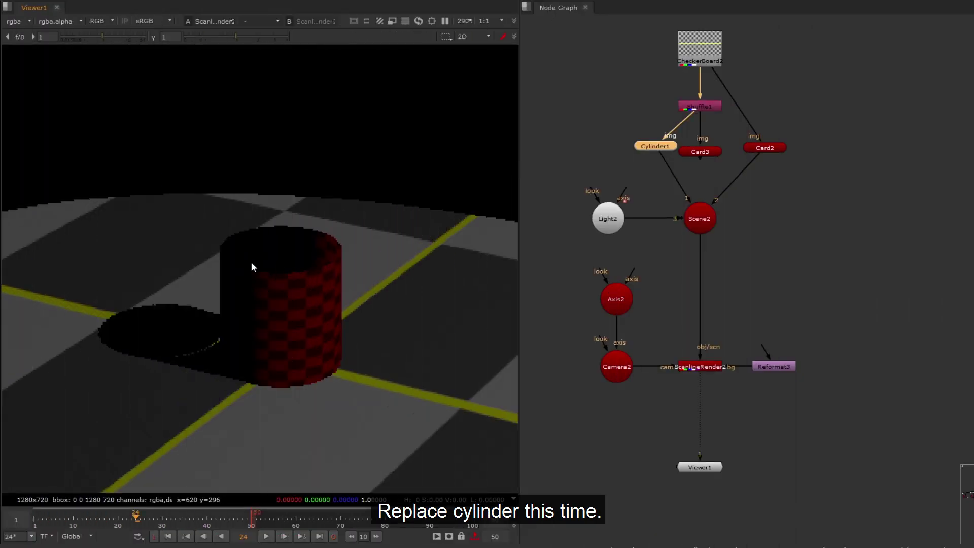
Step: Put Cylinder1 in Card3's place, moving the card aside, and insert a Normals node between the cylinder and Scene2
left_click_drag(689, 150, 607, 115)
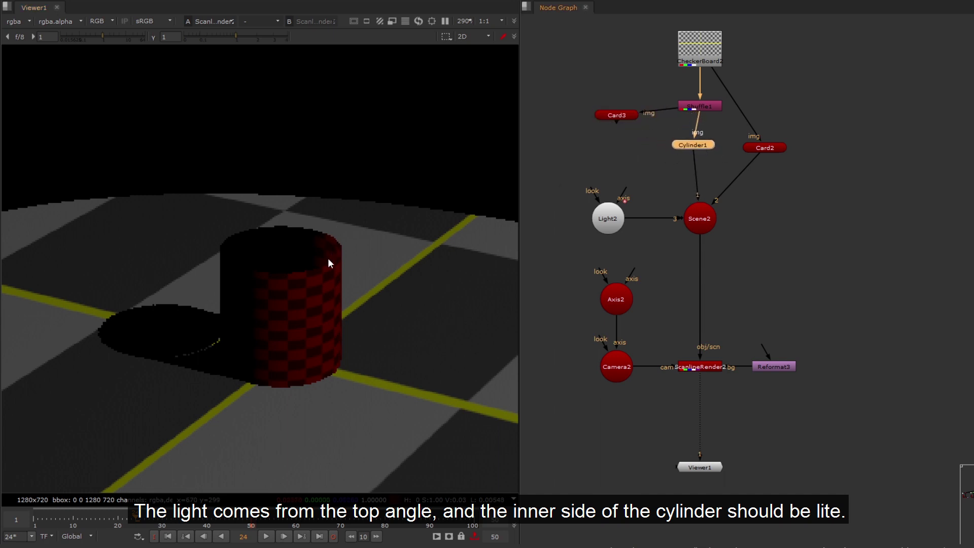
key("Tab")
type("normals")
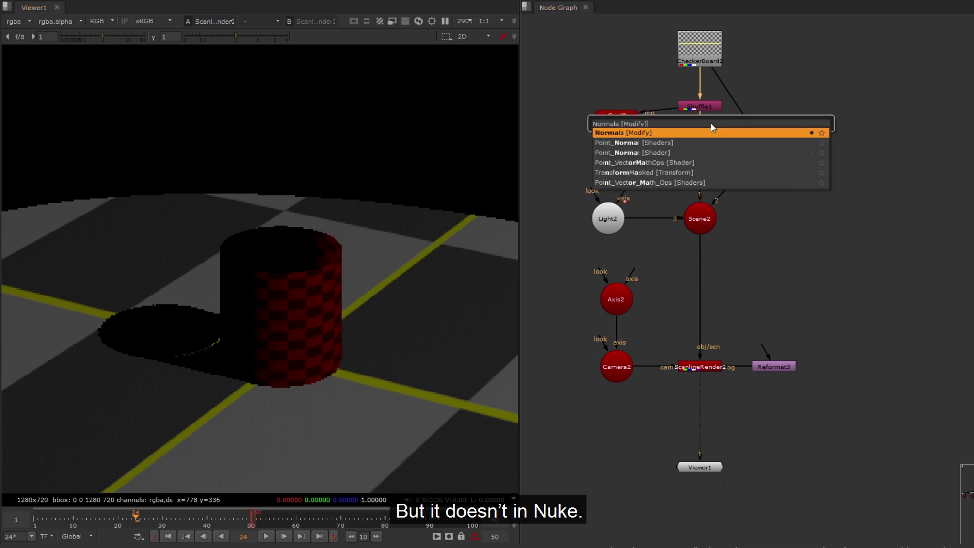
key("Return")
left_click_drag(528, 136, 537, 38)
Step: Set the Y component of Normals1's normal to 50 to alter the cylinder's shading direction
left_click(436, 125)
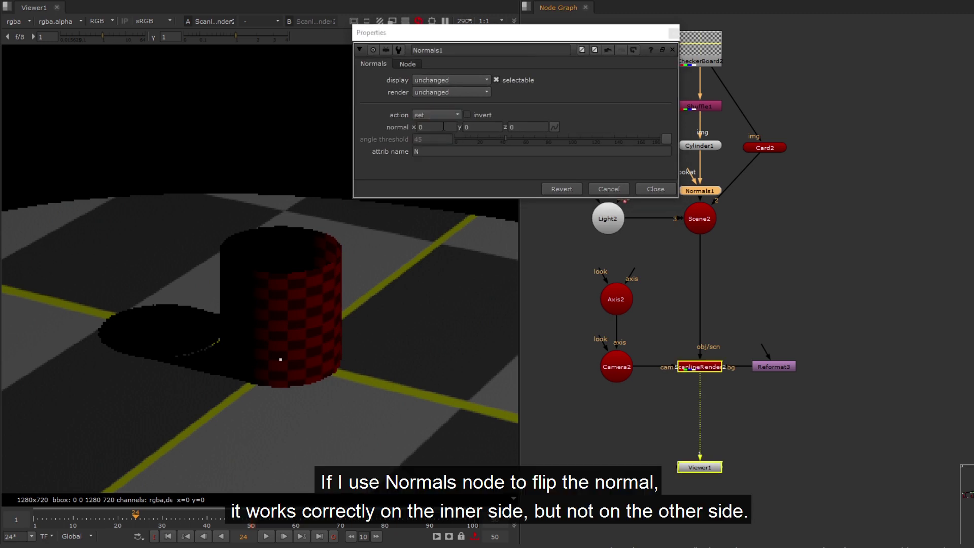
key("Tab")
type("50")
key("Return")
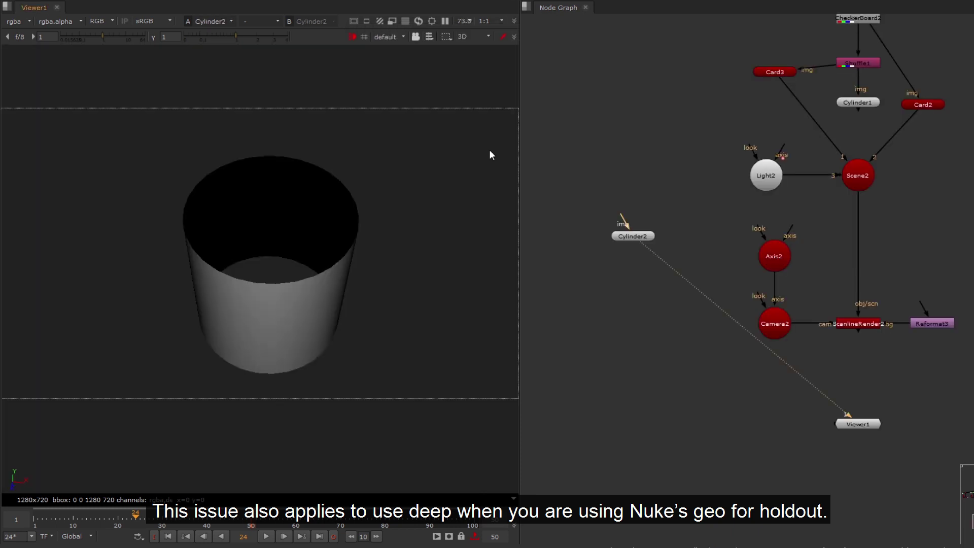
Step: Turn on the display of Cylinder2's normals in the viewer's 3D settings
key("s")
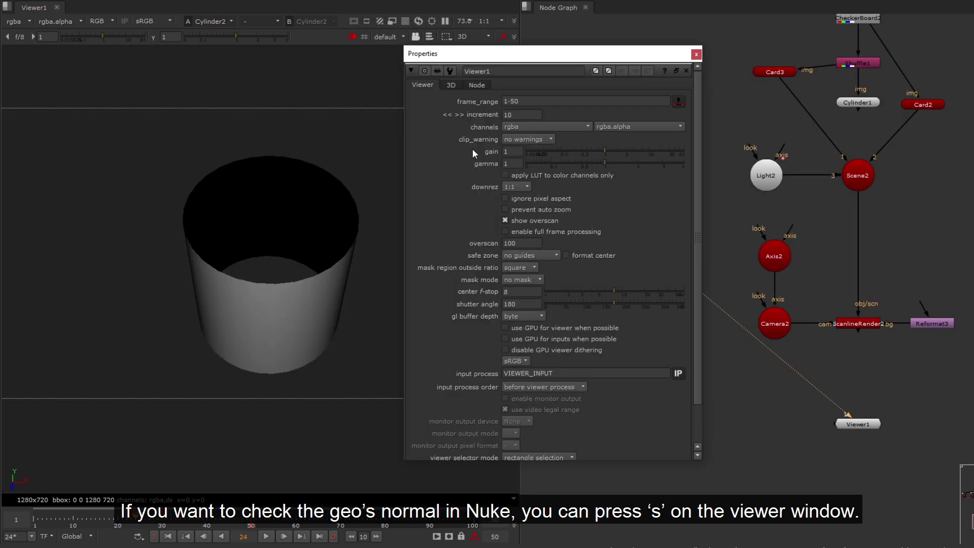
left_click(451, 85)
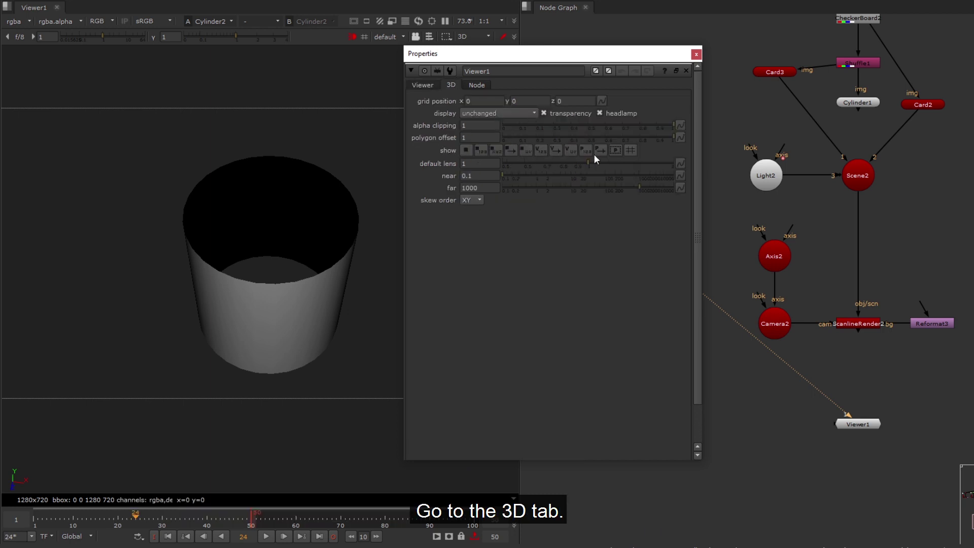
left_click(555, 151)
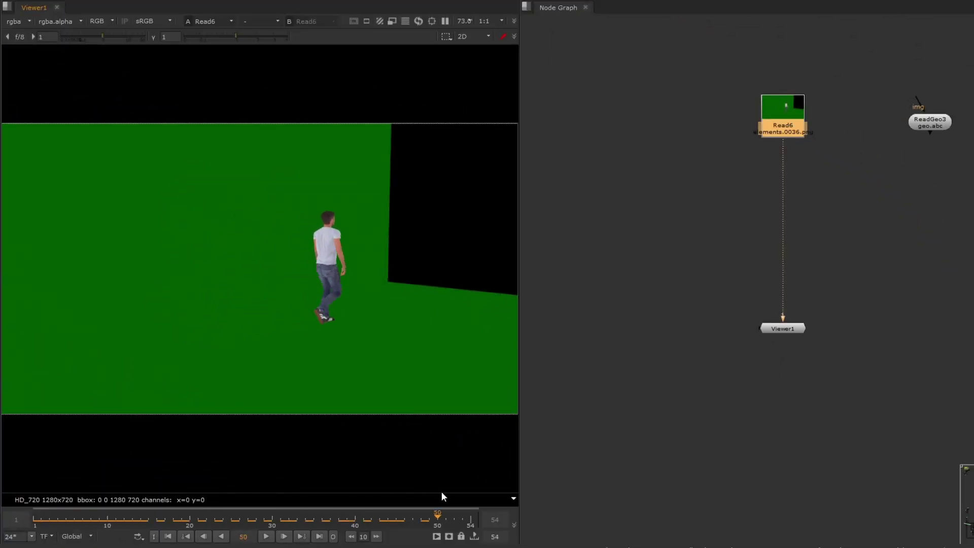
Step: Return to frame 1 and add a Premult node after the green-screen footage in Read6
left_click_drag(441, 492, 165, 528)
left_click(165, 537)
key("Tab")
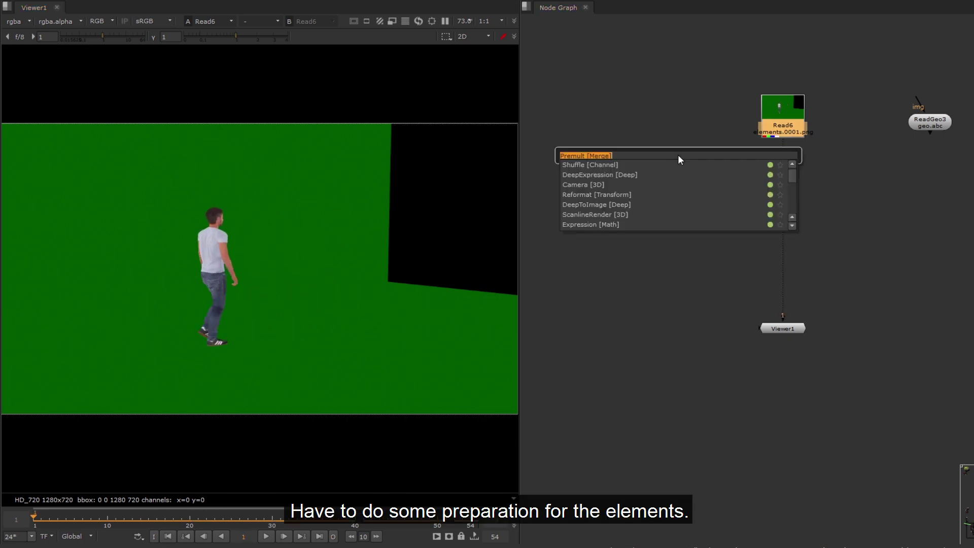
type("premult")
key("Return")
Step: Add a Tracker node and place a first track on the walking man's front shoe at frame 1
key("Tab")
type("track")
key("Return")
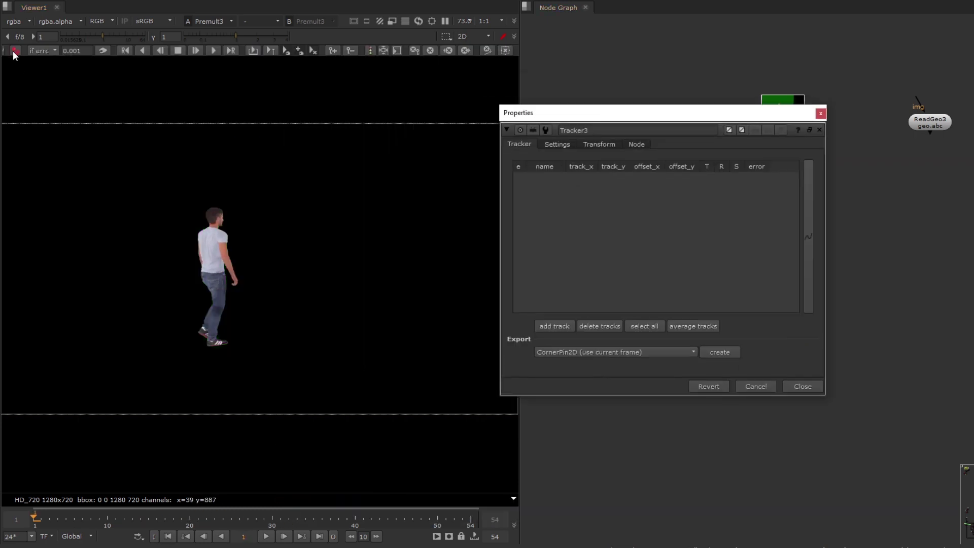
scroll(217, 341, "up", 5)
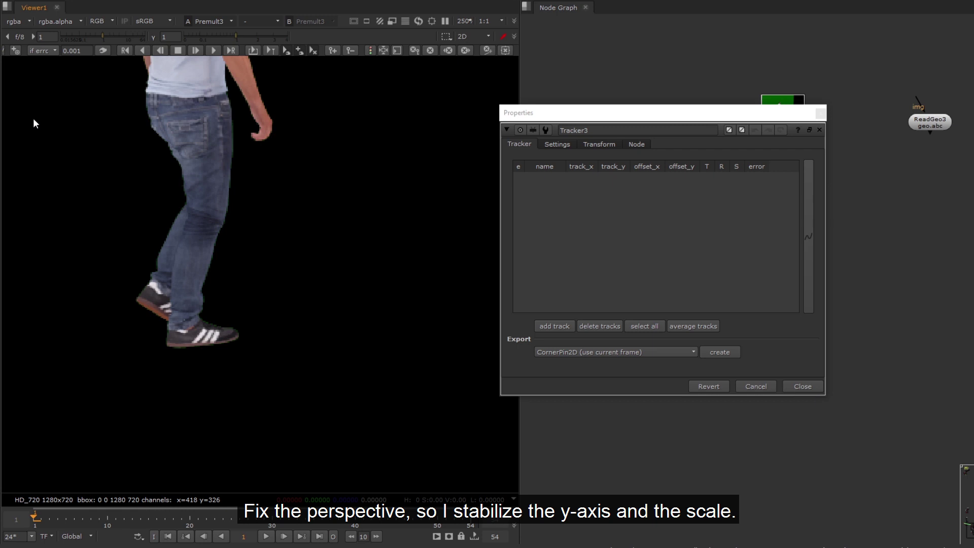
left_click(215, 346, "ctrl+alt")
Step: Place track 1 between the man's feet at frame 54, at about x 826, y 229
scroll(248, 250, "down", 4)
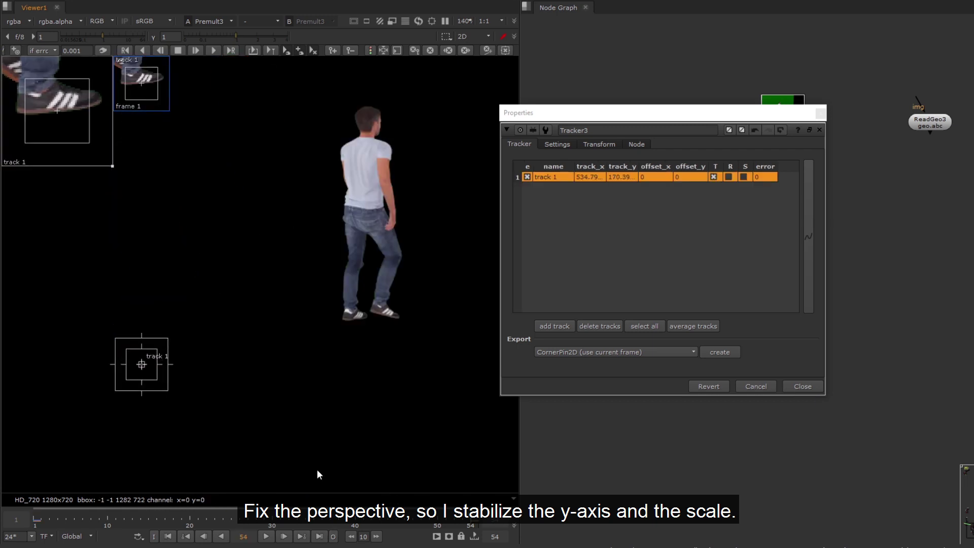
middle_click_drag(143, 367, 102, 367)
left_click_drag(102, 367, 326, 322)
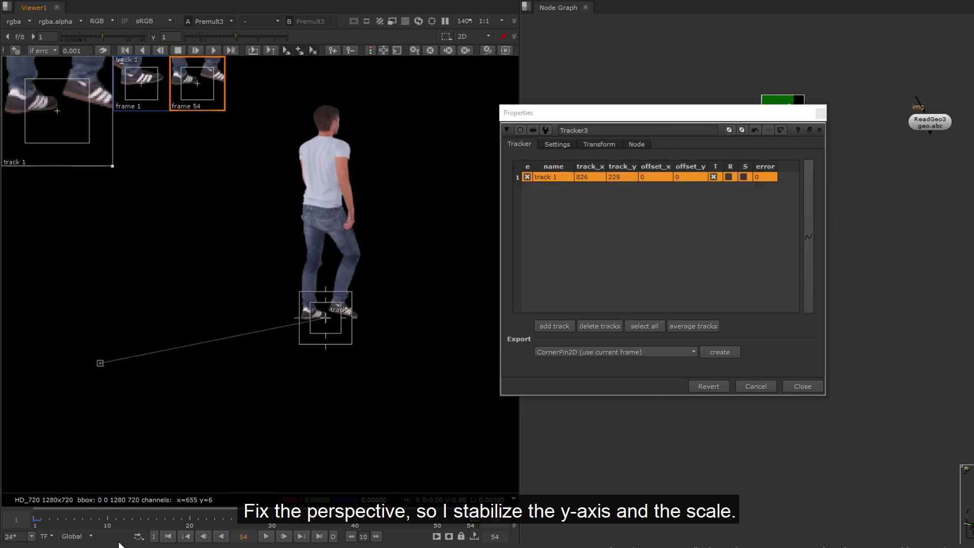
Step: Key track 1 manually at the man's feet on frames 10, 26 and 21
left_click(38, 522)
left_click_drag(37, 519, 108, 518)
left_click_drag(133, 351, 134, 346)
left_click_drag(125, 518, 240, 516)
left_click_drag(204, 338, 204, 343)
left_click_drag(209, 517, 198, 516)
left_click_drag(184, 345, 183, 343)
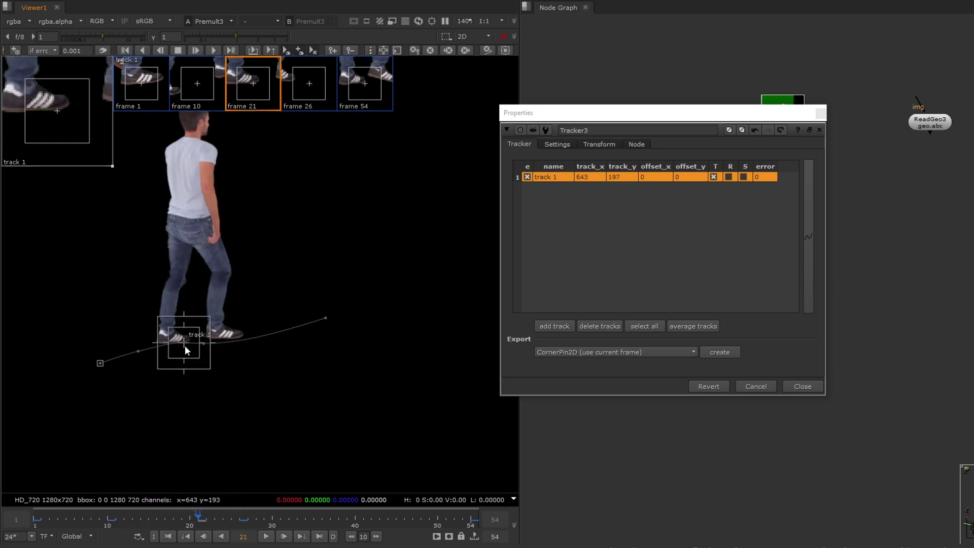
Step: Refine track 1 at frame 26 and key it on the feet at frame 45, checking the motion back to frame 1
left_click_drag(204, 517, 240, 515)
left_click_drag(205, 345, 204, 343)
left_click_drag(244, 515, 396, 511)
left_click_drag(281, 332, 280, 326)
left_click_drag(396, 515, 38, 519)
scroll(369, 414, "down", 3)
left_click_drag(151, 519, 35, 519)
Step: Add a second track on the man's face at frame 1 and key its matching position at frame 54
left_click(16, 49)
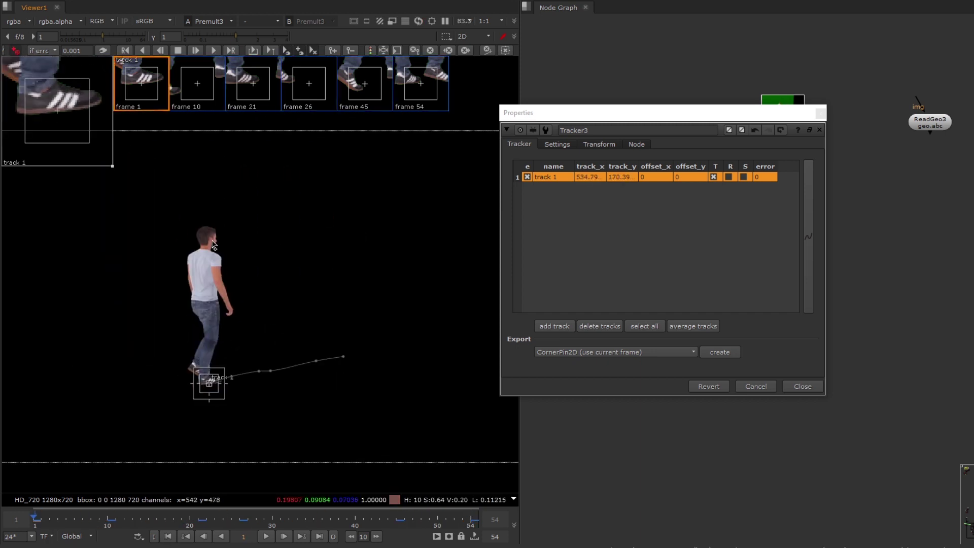
left_click(210, 240)
left_click(16, 49)
left_click_drag(58, 109, 56, 114)
left_click(471, 516)
left_click_drag(211, 239, 341, 241)
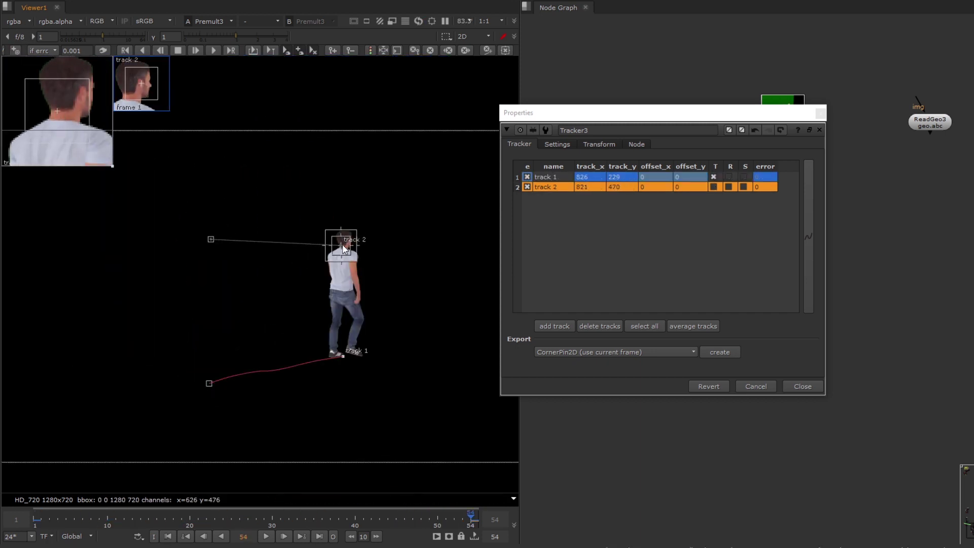
left_click_drag(96, 119, 72, 120)
Step: Enable scale for both tracks and export a Transform (stabilize, baked) node
left_click(744, 176)
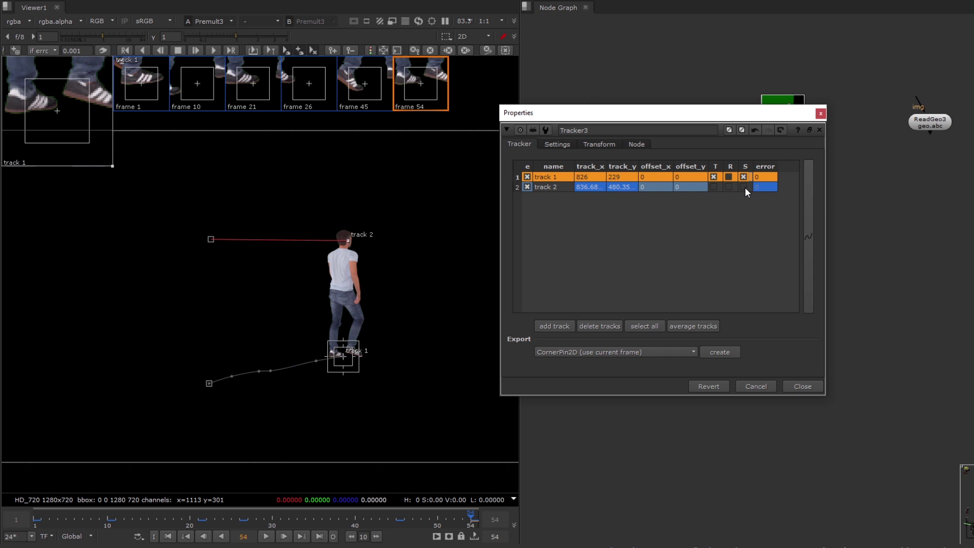
left_click(743, 186)
left_click(626, 356)
left_click(602, 414)
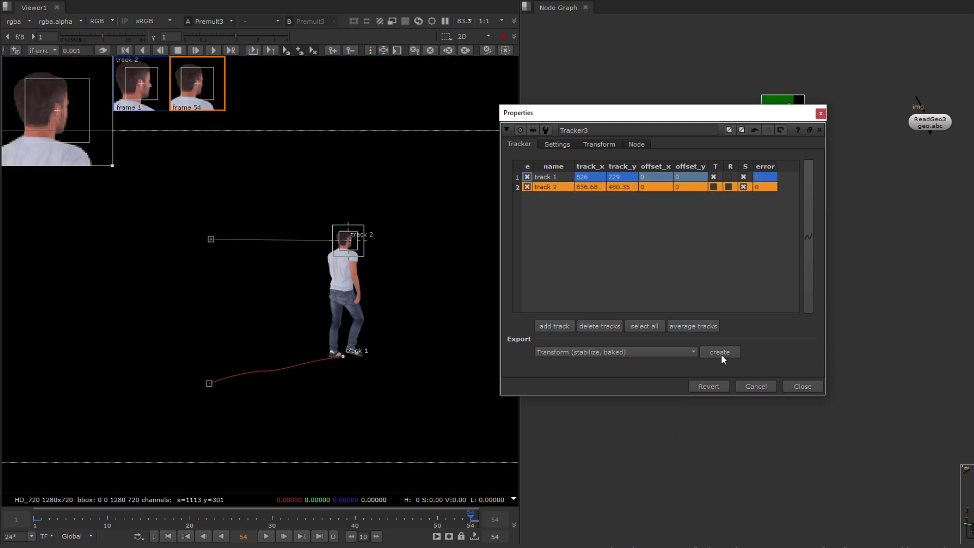
left_click(720, 354)
Step: Place Transform_Stabilize3 below Premult3 and remove the animation from its X translation
left_click_drag(769, 203, 798, 228)
double_click(798, 229)
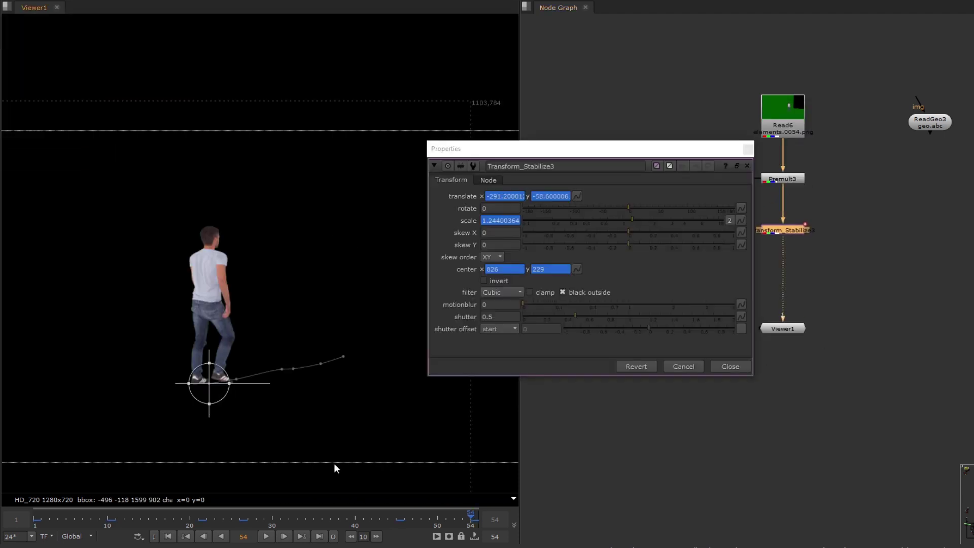
left_click(168, 536)
right_click(527, 199)
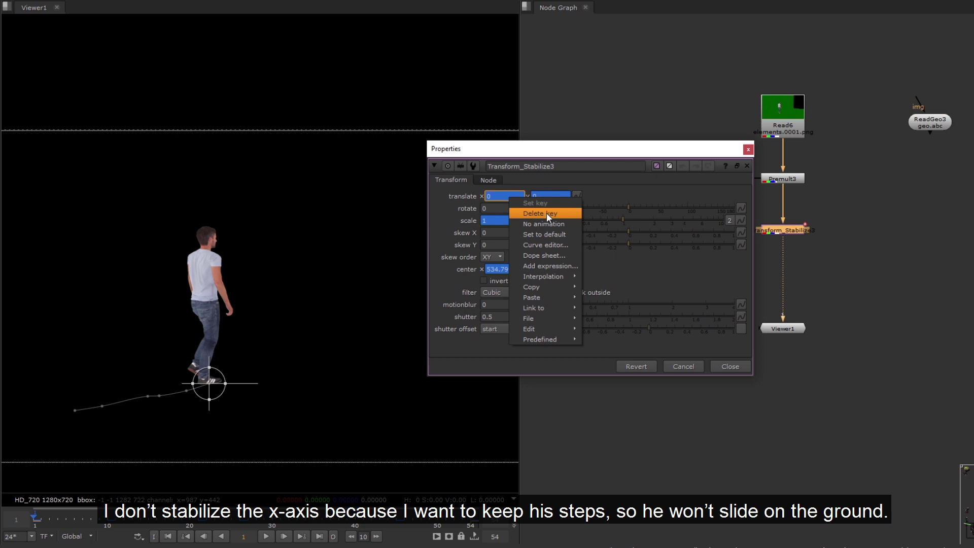
left_click(545, 223)
left_click(496, 283)
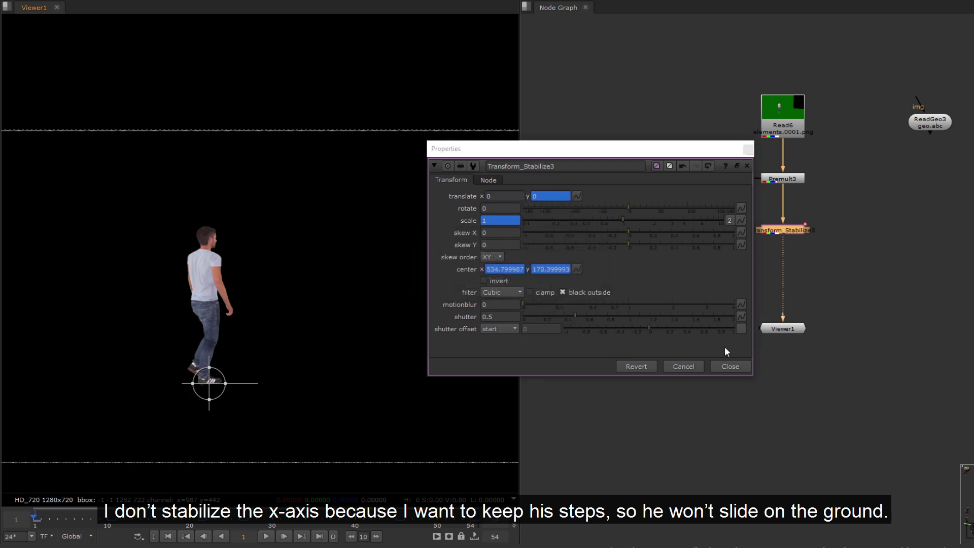
left_click(730, 366)
Step: Add a Grid node and merge it over the stabilized footage as a ground-level guide
key("Tab")
type("grid")
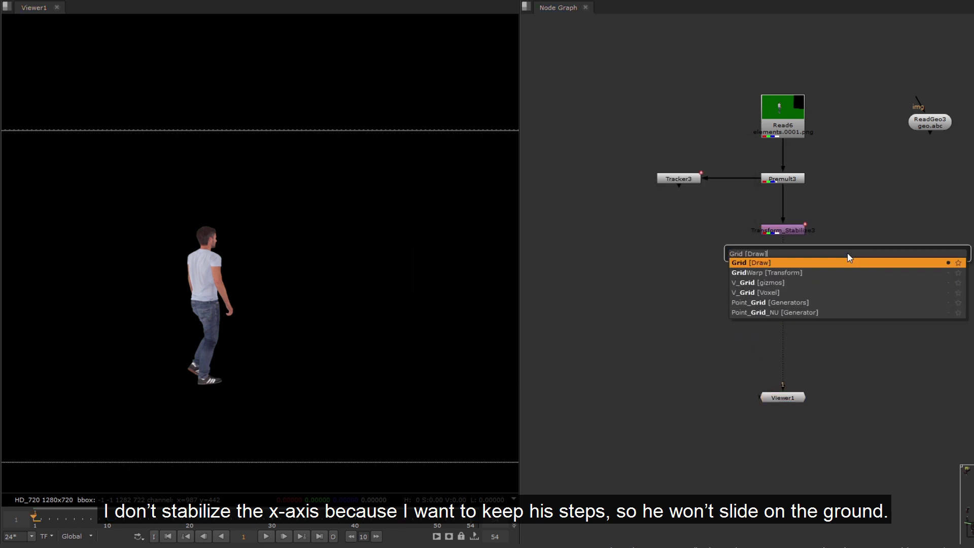
key("Return")
left_click(799, 391)
key("m")
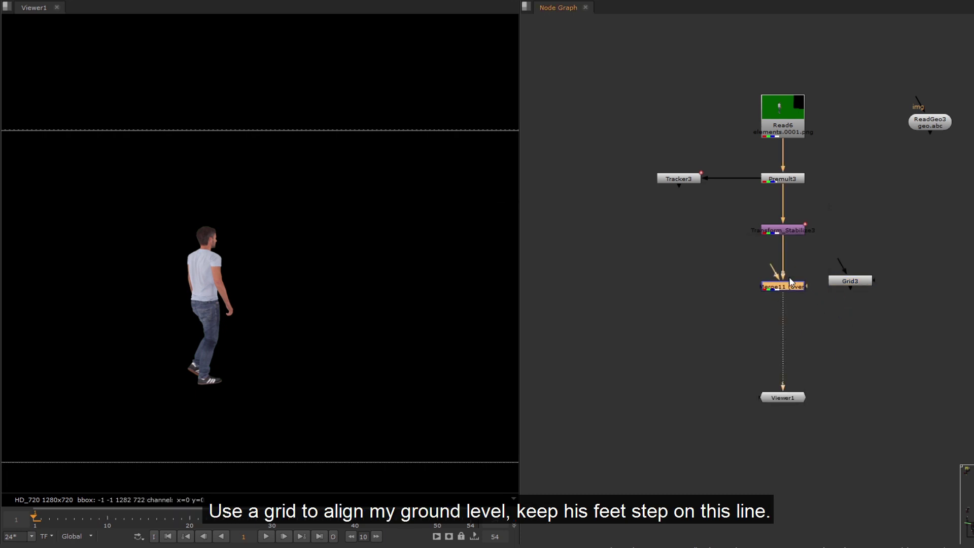
left_click_drag(807, 285, 856, 282)
Step: Insert a Transform node between the stabilized footage and the grid merge, and set its Y translation to -27
left_click(786, 287, "shift")
left_click_drag(786, 291, 794, 329)
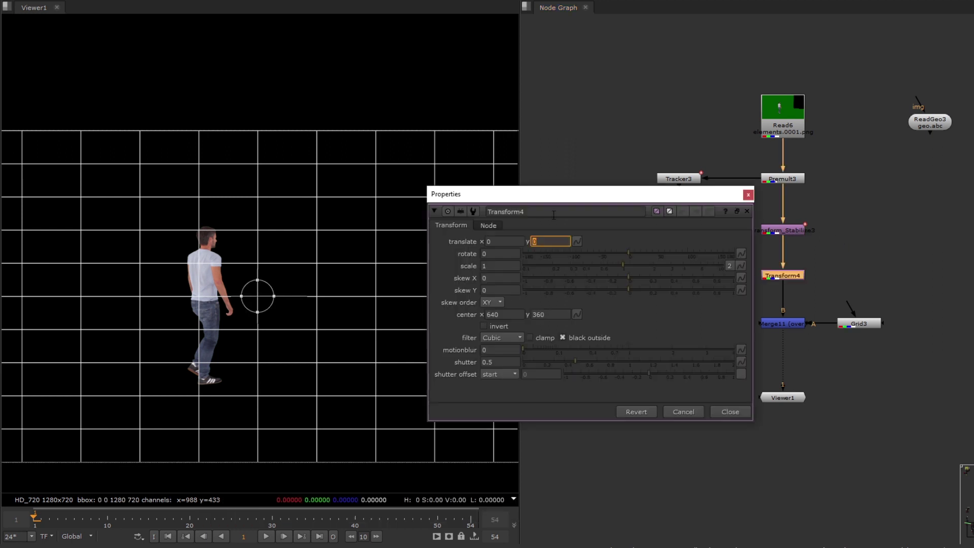
type("-27")
Step: Adjust Transform4's Y translation along the walk to keep the man's feet on the grid line
scroll(296, 438, "up", 4)
left_click_drag(34, 516, 236, 517)
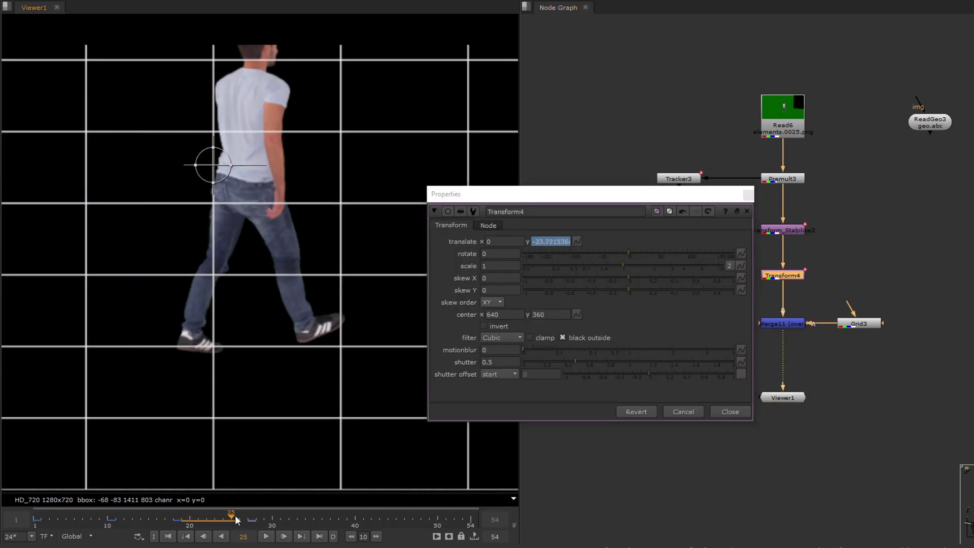
left_click_drag(236, 518, 229, 517)
left_click_drag(231, 517, 346, 518)
left_click_drag(323, 521, 397, 518)
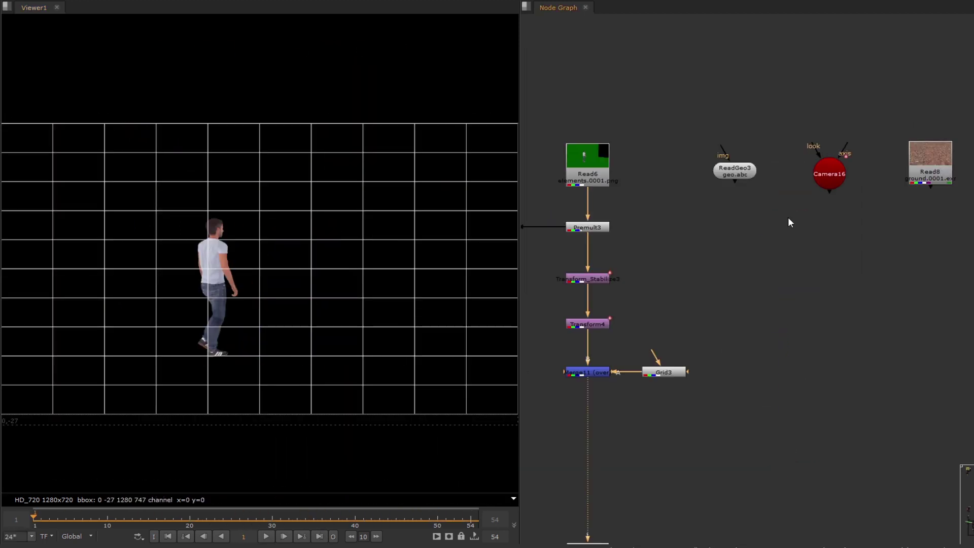
Step: Add a PositionToPoints node and feed it from the ground render in Read8 through a dot
key("Tab")
type("pos")
key("Return")
left_click_drag(895, 264, 893, 239)
left_click_drag(895, 228, 972, 151)
key("period")
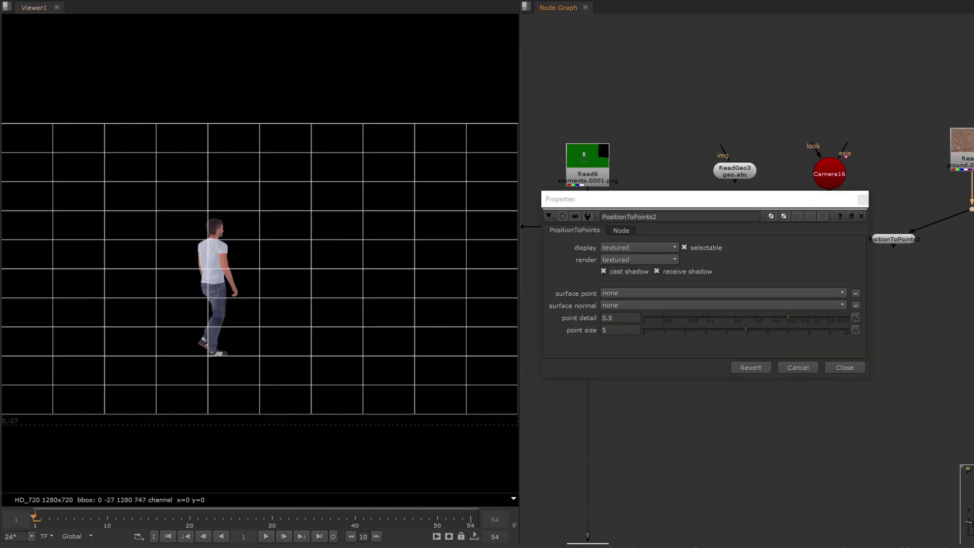
Step: Choose the surface point layer for PositionToPoints2 and close its properties
left_click(622, 293)
left_click(631, 469)
left_click(844, 367)
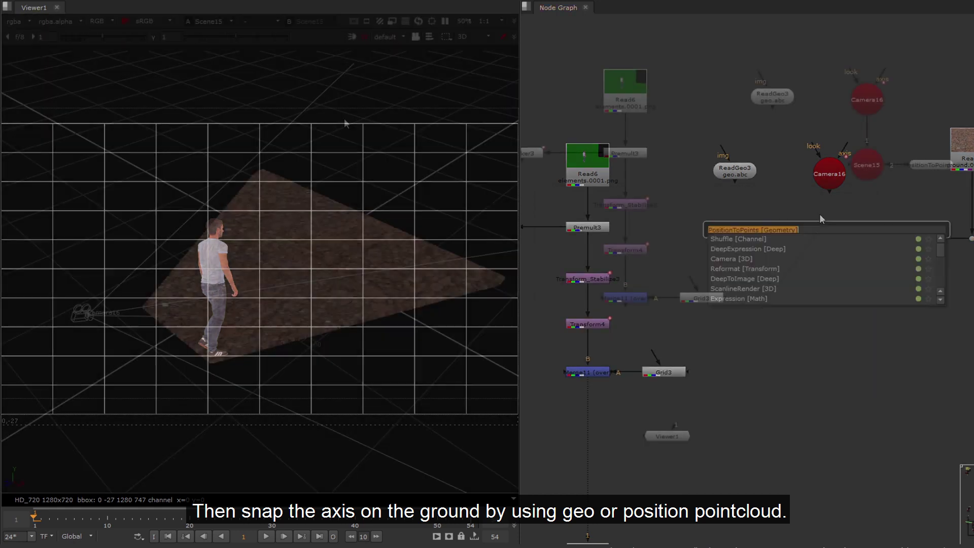
Step: View the ground point cloud through Camera16 with the 3D grid hidden, and switch to vertex selection
left_click(396, 38)
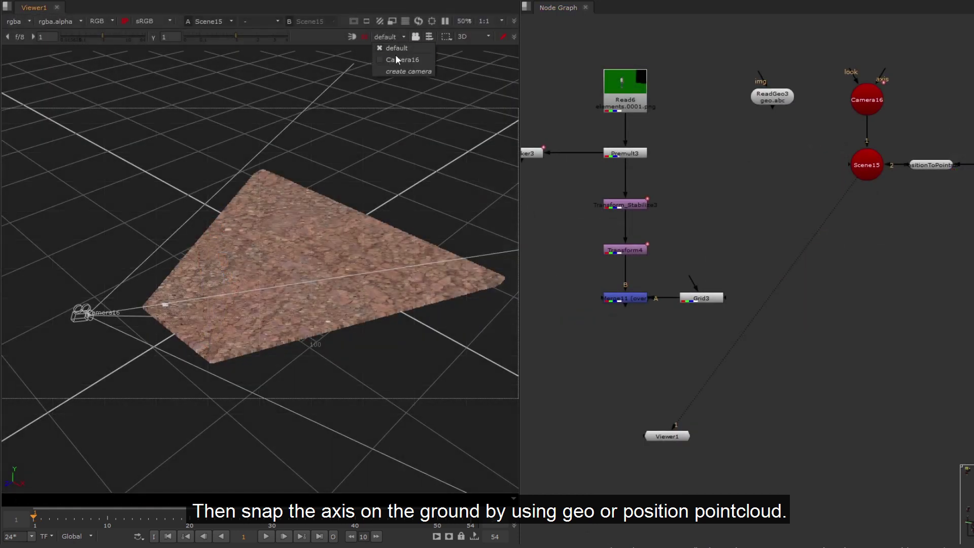
left_click(401, 60)
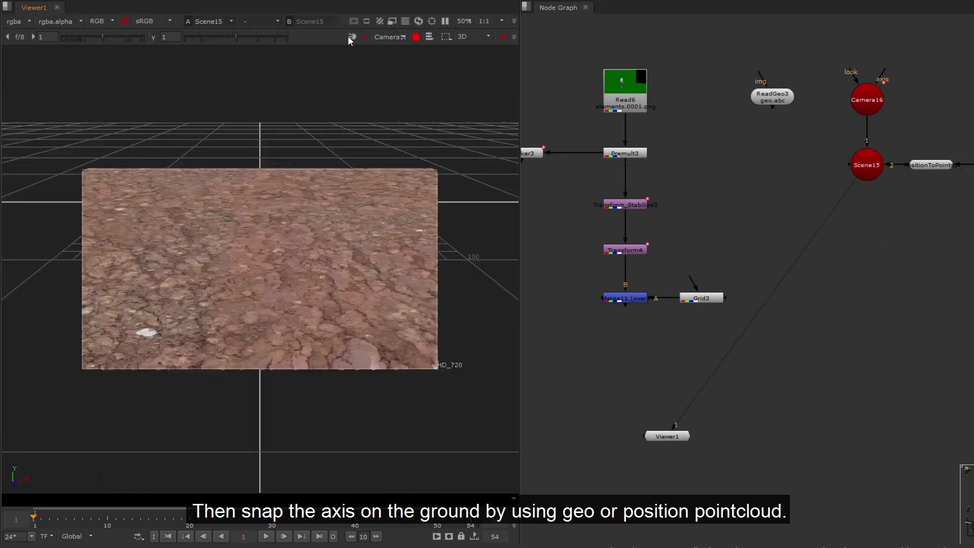
left_click(363, 38)
scroll(175, 263, "up", 1)
middle_click_drag(183, 262, 144, 260)
left_click(428, 37)
left_click(440, 64)
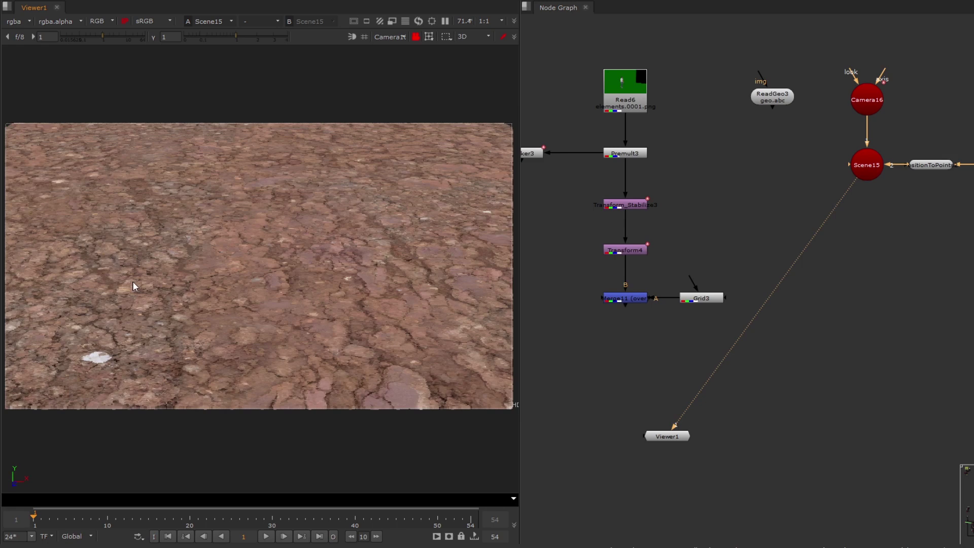
Step: Add an Axis node snapped to the selected ground point, switch back to object selection and close its properties
key("Tab")
type("axis")
key("Return")
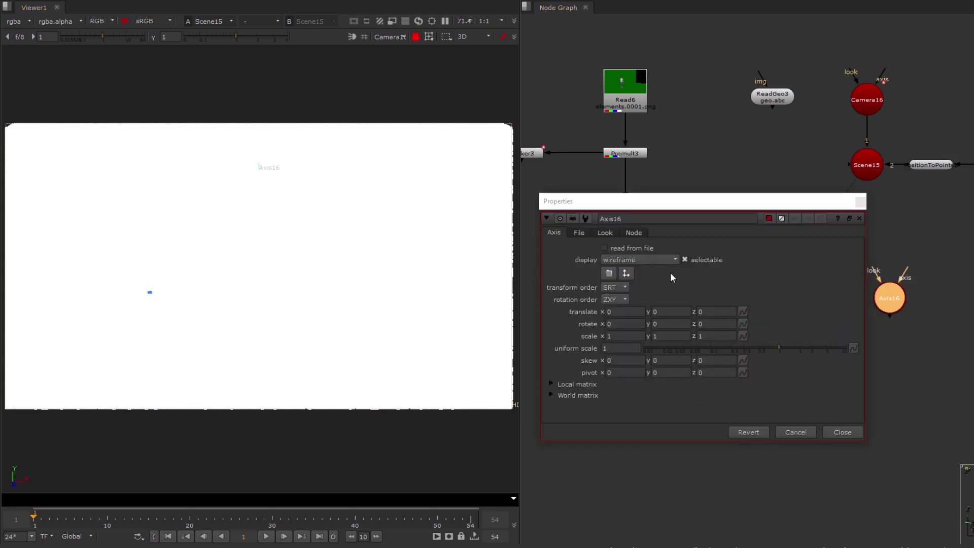
left_click(428, 36)
left_click(440, 50)
left_click(304, 103)
left_click(859, 218)
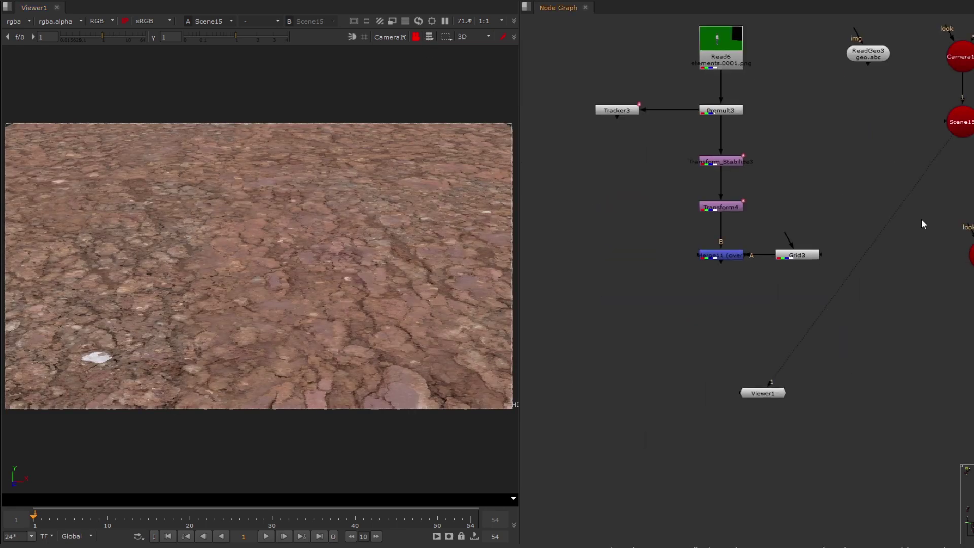
Step: Move Axis16 and the surrounding nodes to make room for a card setup below the walking-man merge
left_click_drag(969, 253, 583, 306)
left_click_drag(851, 109, 593, 357)
left_click_drag(725, 343, 673, 175)
left_click_drag(677, 423, 625, 290)
Step: Add a Card, TransformGeo and ApplyMaterial chain and close the three nodes' properties
key("Tab")
type("card")
key("Return")
key("Tab")
type("transformgeo")
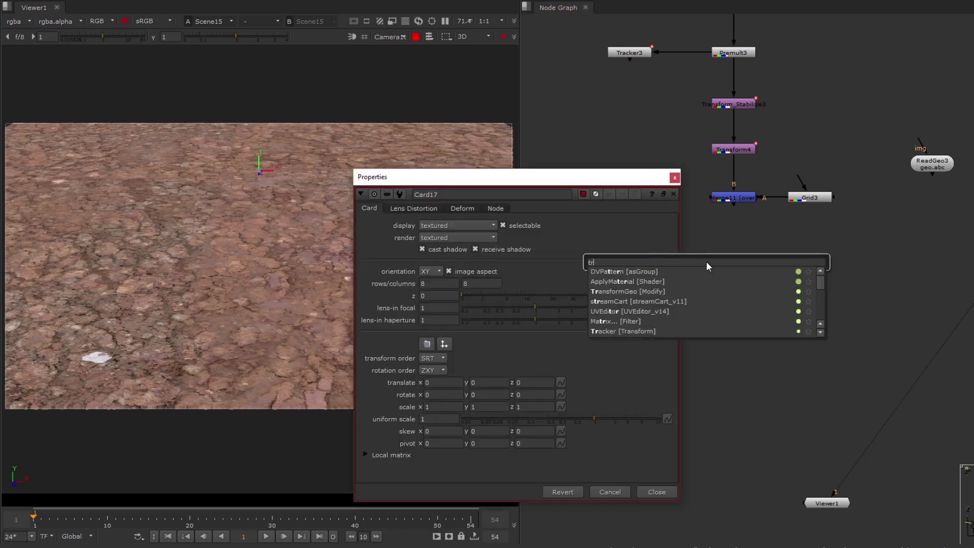
key("Return")
key("Tab")
type("apply")
key("Return")
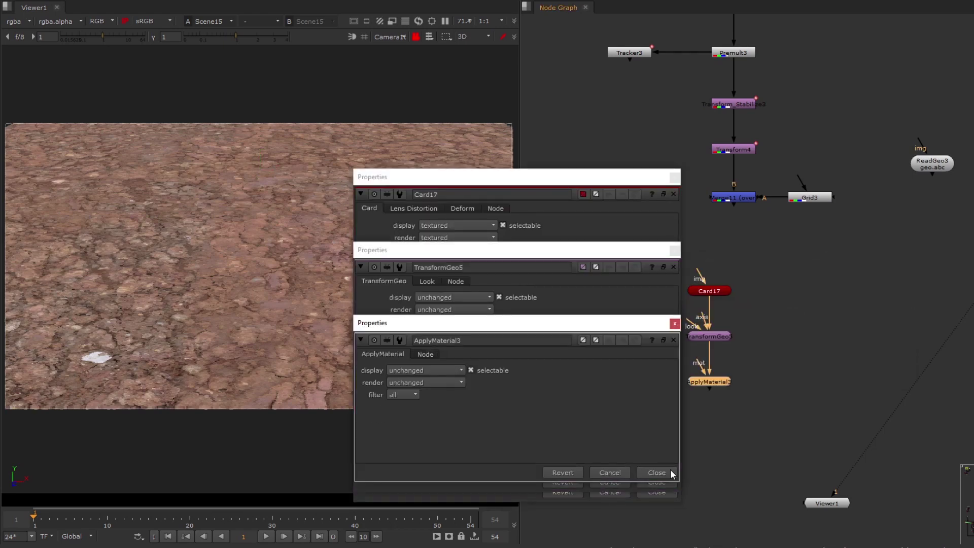
left_click(668, 472)
left_click(666, 481)
left_click(665, 492)
Step: Wire Axis16 into TransformGeo5, use Merge11 as the material for ApplyMaterial3, and feed the textured card into Scene15
left_click_drag(704, 318, 610, 287)
left_click_drag(606, 286, 620, 336)
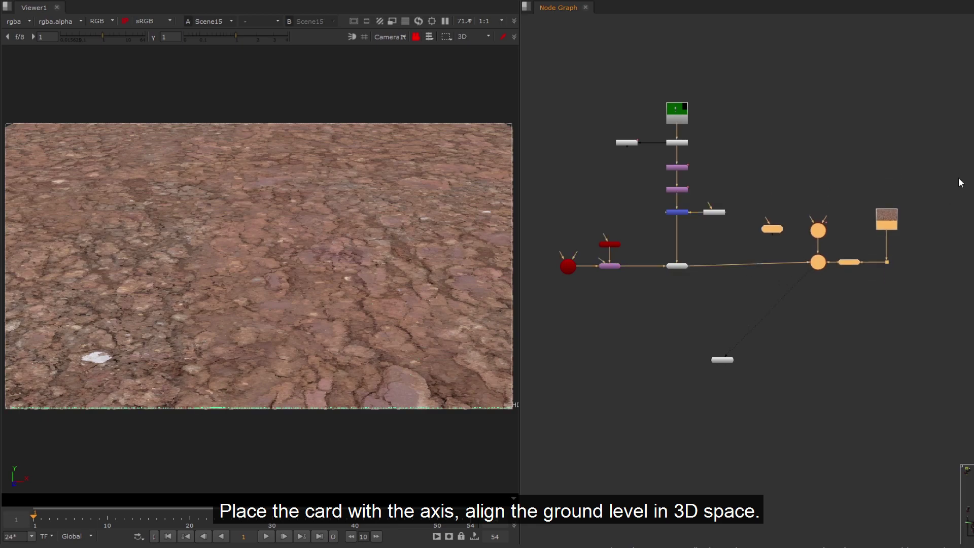
left_click_drag(817, 262, 817, 266)
scroll(677, 245, "up", 5)
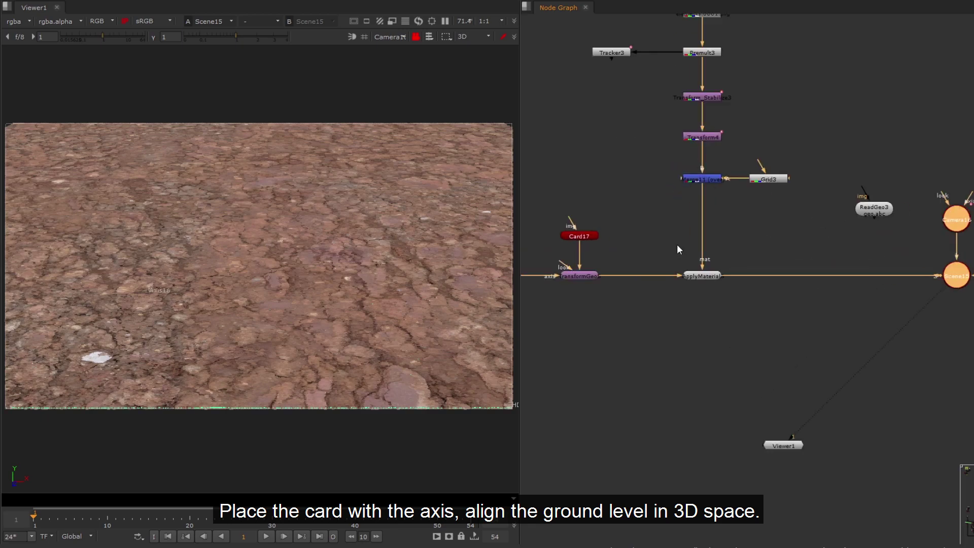
left_click(677, 246)
scroll(598, 284, "down", 3)
scroll(669, 274, "up", 4)
left_click(786, 245)
Step: Set Axis16's uniform scale to 50 to enlarge the man's card in the scene
double_click(555, 245)
left_click_drag(612, 348, 534, 322)
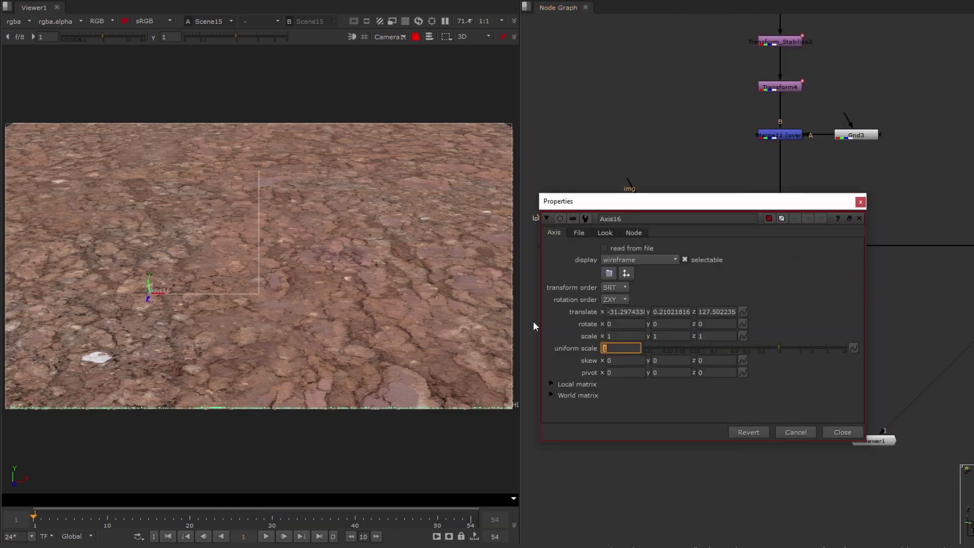
type("50")
Step: Lower Axis16's pivot Y in small decrements to bring the man's card toward ground level in a free side view
middle_click_drag(140, 322, 315, 174)
key("ctrl+l")
scroll(208, 292, "up", 3)
scroll(207, 292, "down", 3)
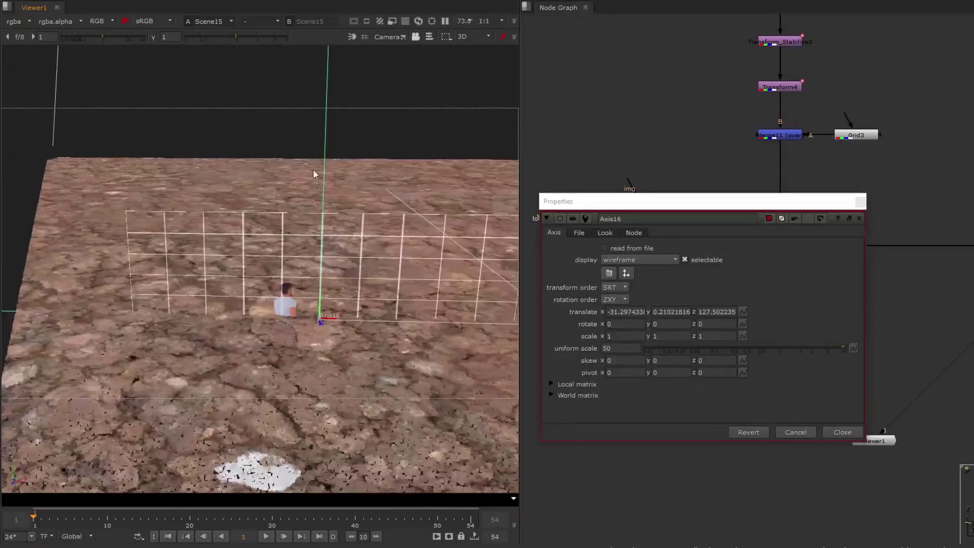
left_click_drag(315, 173, 331, 188, "ctrl")
left_click(672, 372)
key("Up")
key("Down")
type(".00")
key("Down")
key("Down")
key("Down")
key("Down")
key("Down")
key("Down")
key("Down")
key("Down")
key("Down")
key("Down")
key("Down")
key("Down")
key("Down")
key("Down")
key("Down")
key("Down")
key("Down")
key("Down")
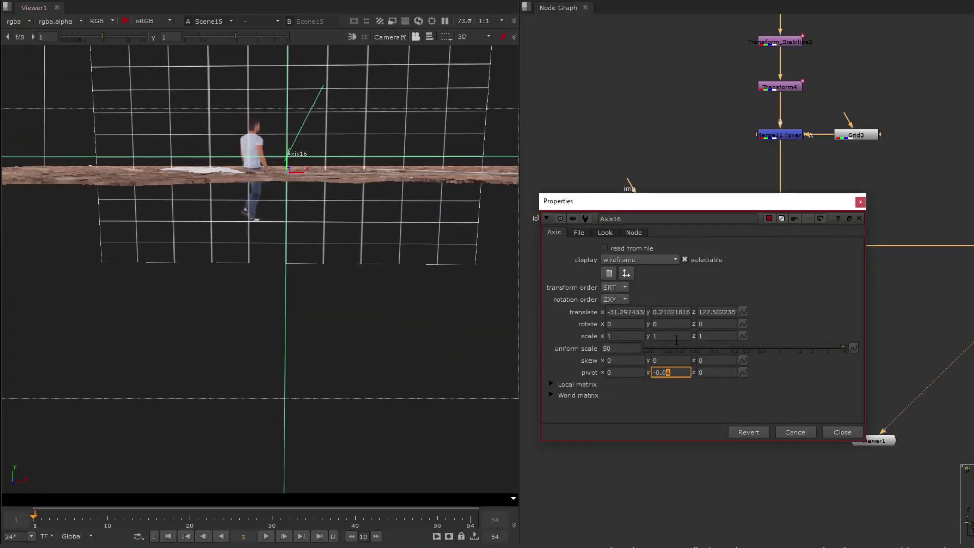
Step: Fine-tune Axis16's pivot Y to -0.173 so the man's feet rest on the ground surface
key("f")
left_click_drag(332, 272, 322, 245, "ctrl")
scroll(335, 287, "down", 5)
left_click(683, 371)
type("0")
key("Up")
key("Up")
key("Up")
key("Up")
key("Up")
key("Up")
key("Up")
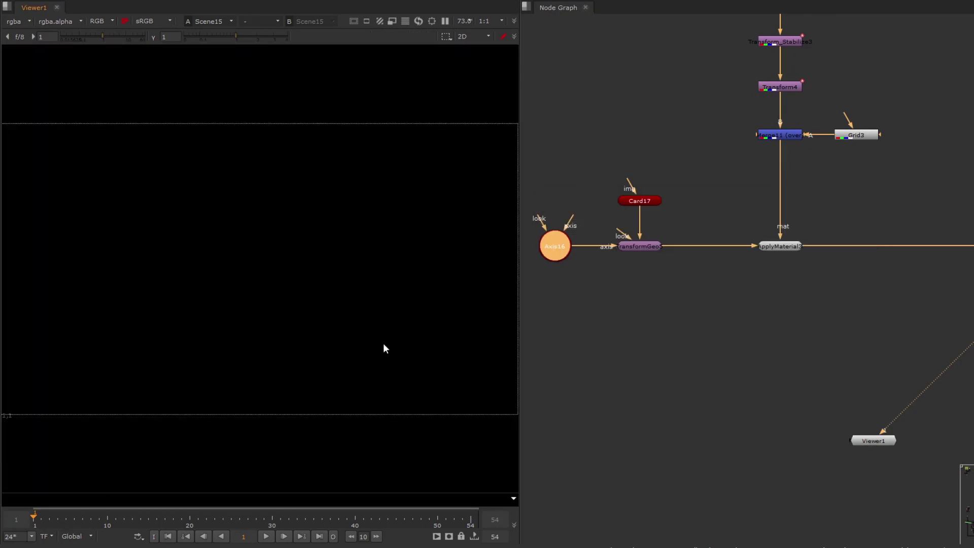
Step: Render the man's card through a ScanlineRender with camera and Reformat, and route it through a dot into Merge12 over the ground
scroll(899, 309, "down", 3)
key("Tab")
type("scanline")
key("Return")
key("Tab")
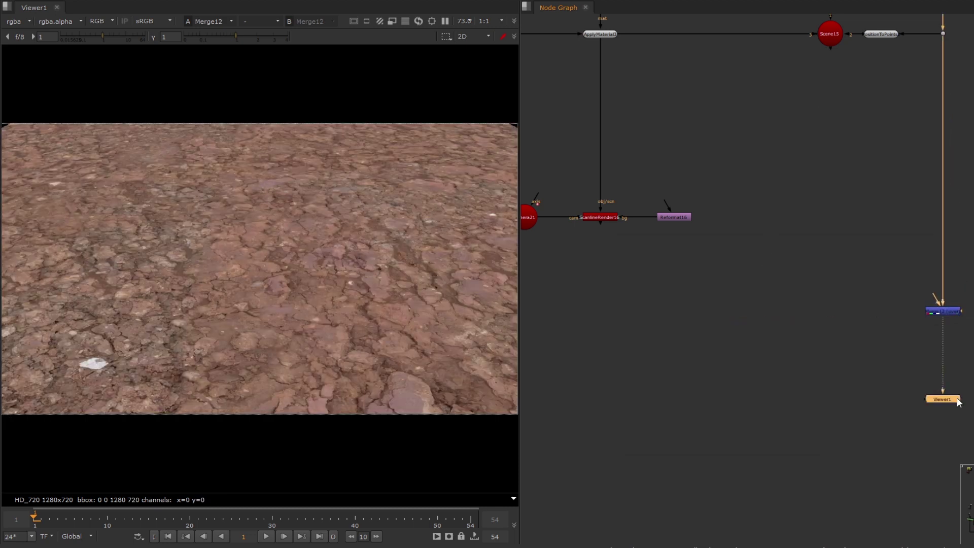
left_click_drag(781, 264, 598, 309, "ctrl")
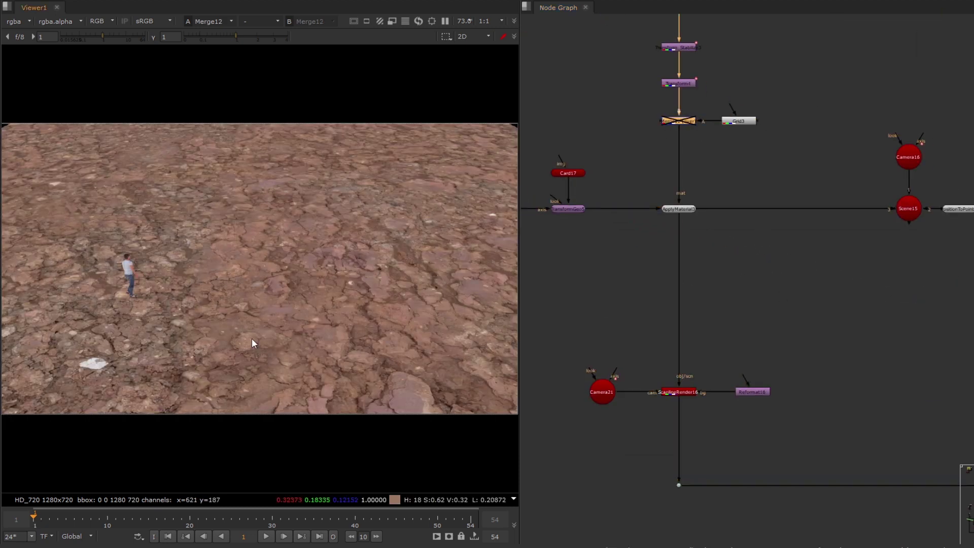
Step: Play the merged composite to check the man against the ground, and stop at frame 24
left_click(266, 536)
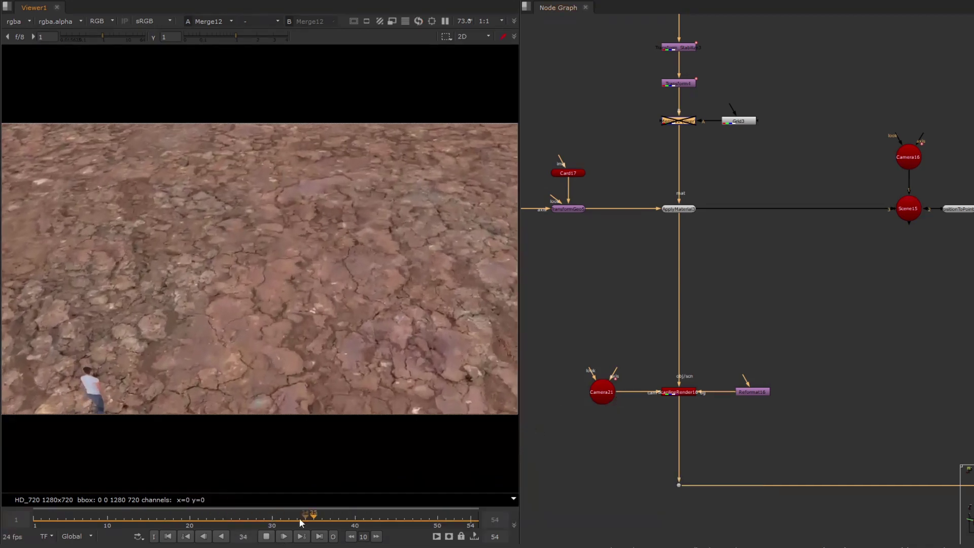
left_click(265, 536)
left_click_drag(272, 515, 223, 515)
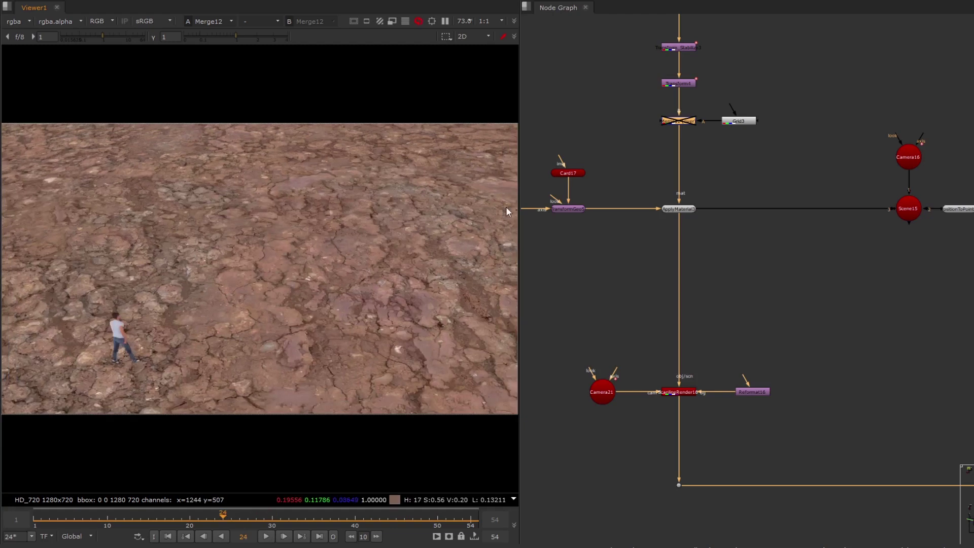
Step: Open Axis16's properties and re-enable the Merge11 grid overlay on the man's card
middle_click_drag(615, 191, 717, 198)
double_click(597, 211)
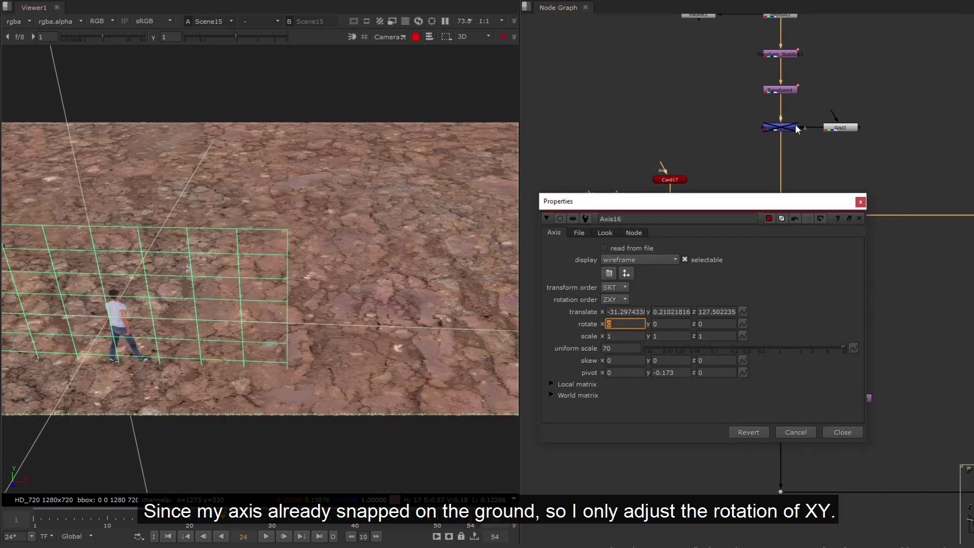
left_click(795, 129)
key("d")
Step: Set Axis16's X rotation to -20 to tilt the man's card against the ground
left_click(611, 324)
key("Left")
key("Down")
key("Down")
key("Down")
key("Down")
key("Down")
key("Down")
key("Down")
key("Down")
key("Up")
key("Up")
key("Up")
key("Up")
key("Up")
key("Up")
key("Up")
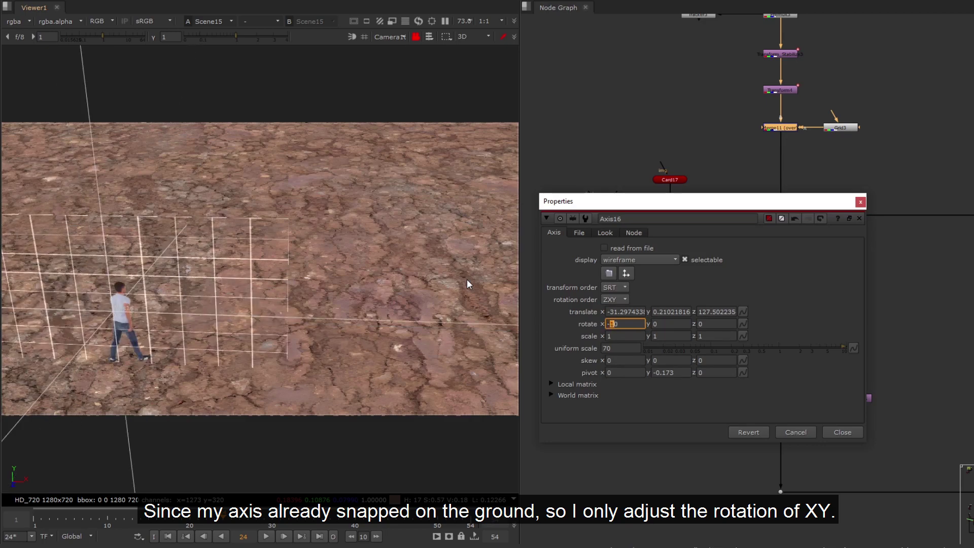
key("Down")
Step: Set Axis16's Y rotation to 20 and play the composite to check the man's walk over the ground
key("Tab")
key("Left")
key("Up")
key("Up")
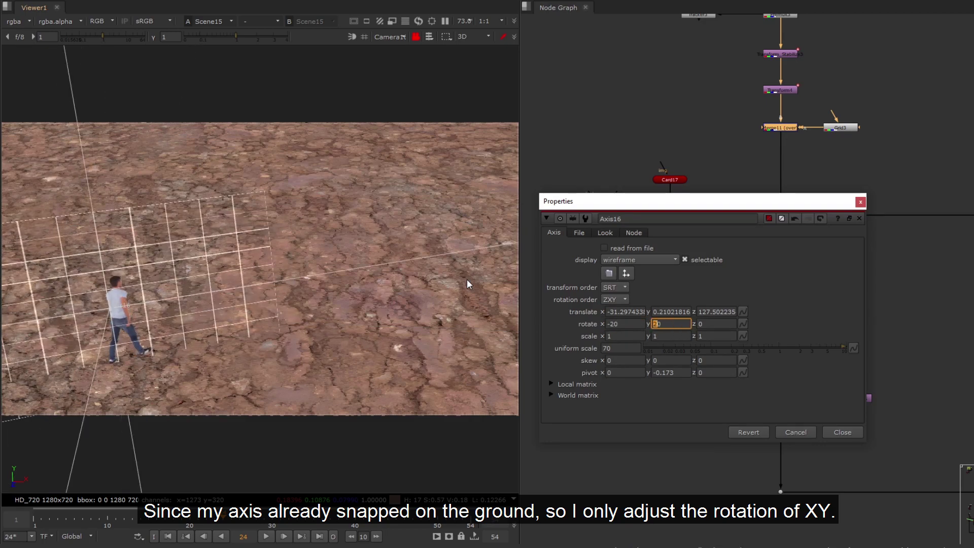
key("Up")
key("Up")
key("Up")
key("Down")
key("Down")
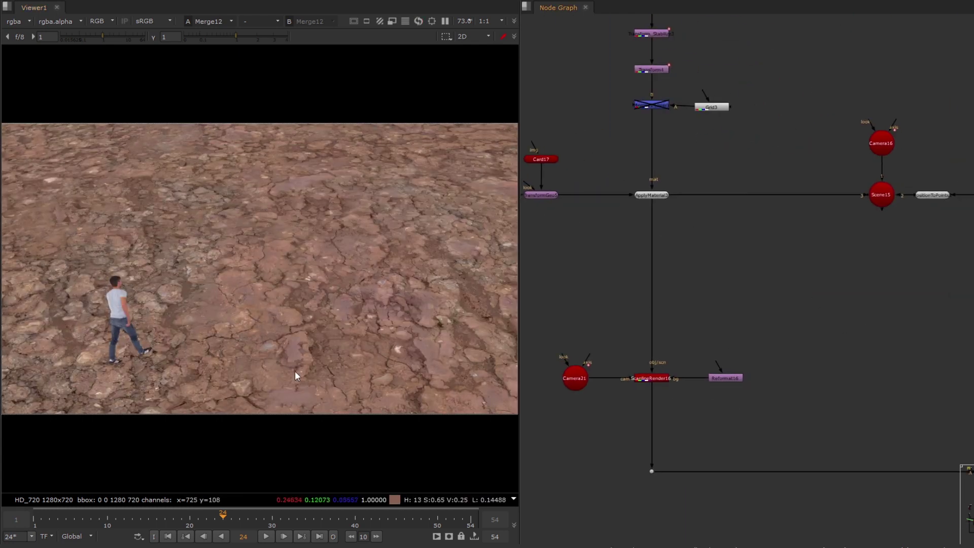
left_click(267, 536)
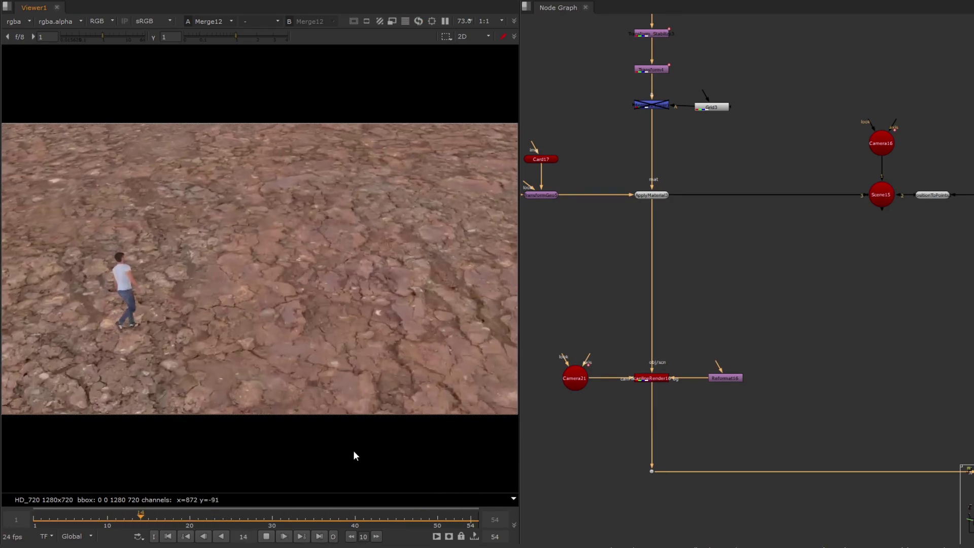
left_click(267, 537)
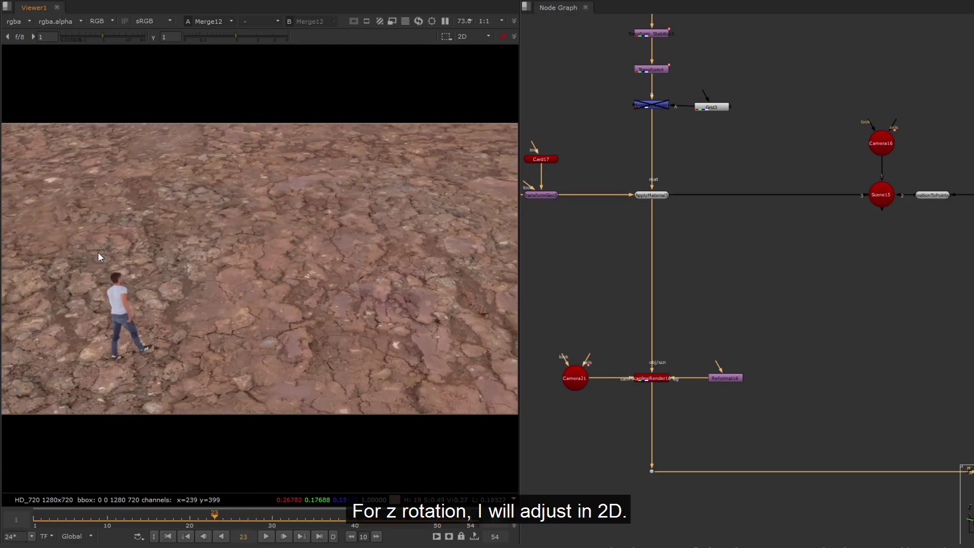
Step: Shift the walking-man nodes up, insert a Transform after Transform4, and view the Merge11 result
middle_click_drag(678, 143, 731, 348)
left_click_drag(807, 73, 531, 285)
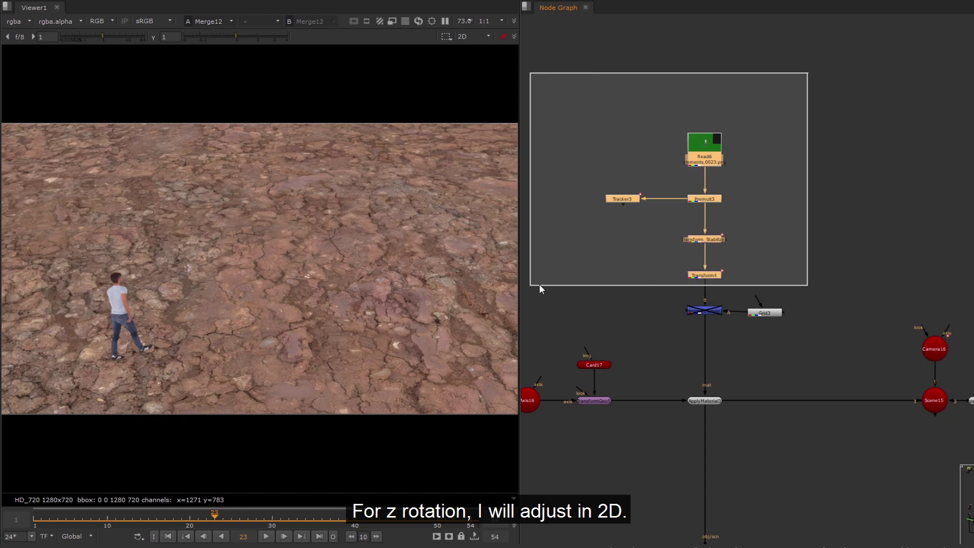
left_click_drag(706, 275, 706, 249)
key("1")
left_click(704, 248)
key("t")
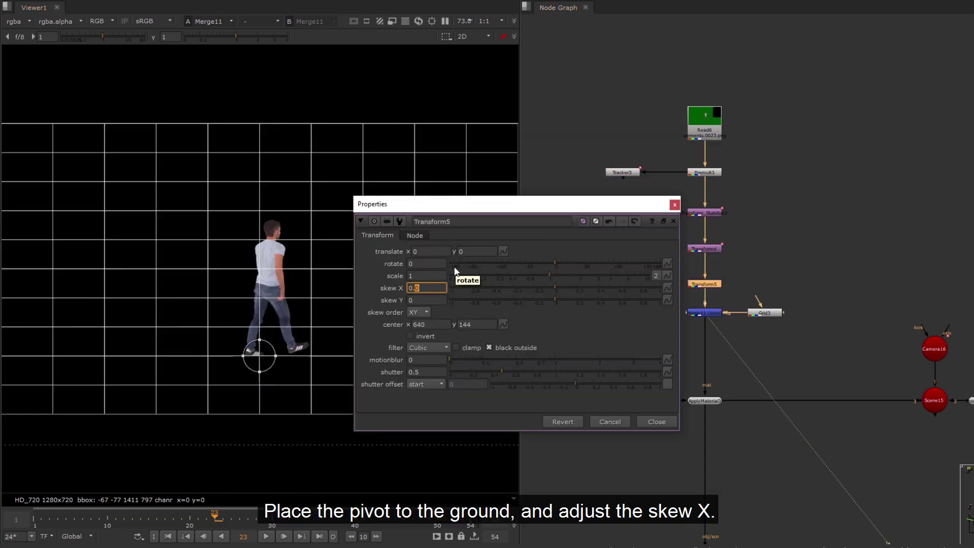
Step: Adjust Transform5's skew X around a pivot at the man's feet, judging it on Merge12 with the grid overlay disabled
scroll(777, 284, "down", 4)
middle_click_drag(777, 406, 778, 236)
left_click(923, 327)
key("1")
left_click(741, 130)
type(".1")
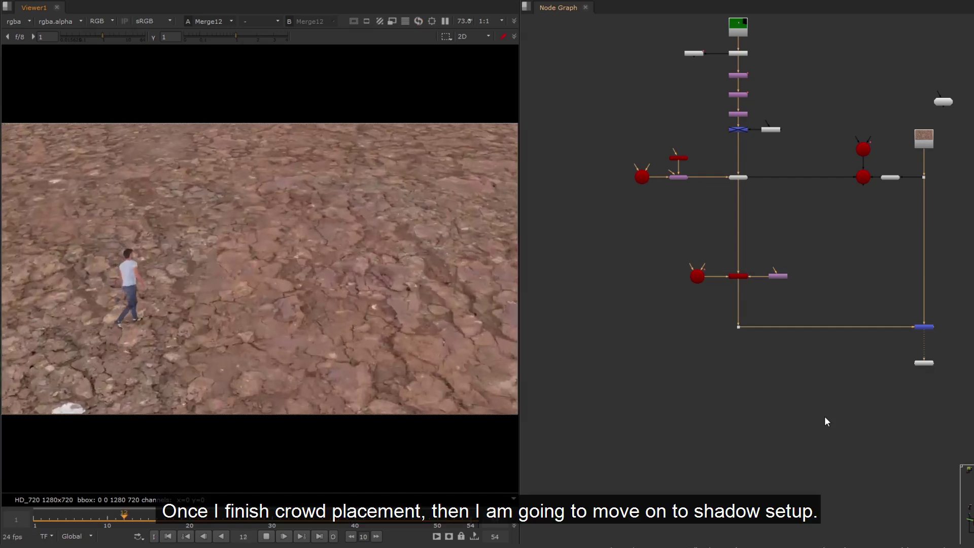
Step: Return to frame 1, move the walking-man nodes aside to make room, and view Scene15 in 3D
left_click(266, 536)
left_click(168, 536)
middle_click_drag(811, 152, 777, 241)
left_click_drag(790, 77, 594, 428)
left_click_drag(707, 267, 633, 267)
middle_click_drag(877, 364, 943, 277)
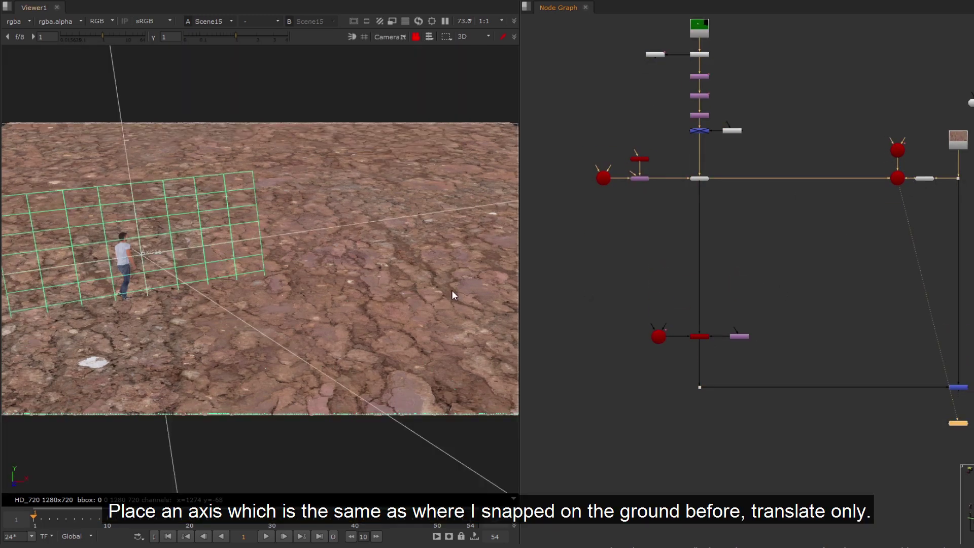
Step: Add a second Axis node and link only its translate values to those of Axis16
double_click(603, 178)
left_click_drag(748, 207, 389, 238)
key("Tab")
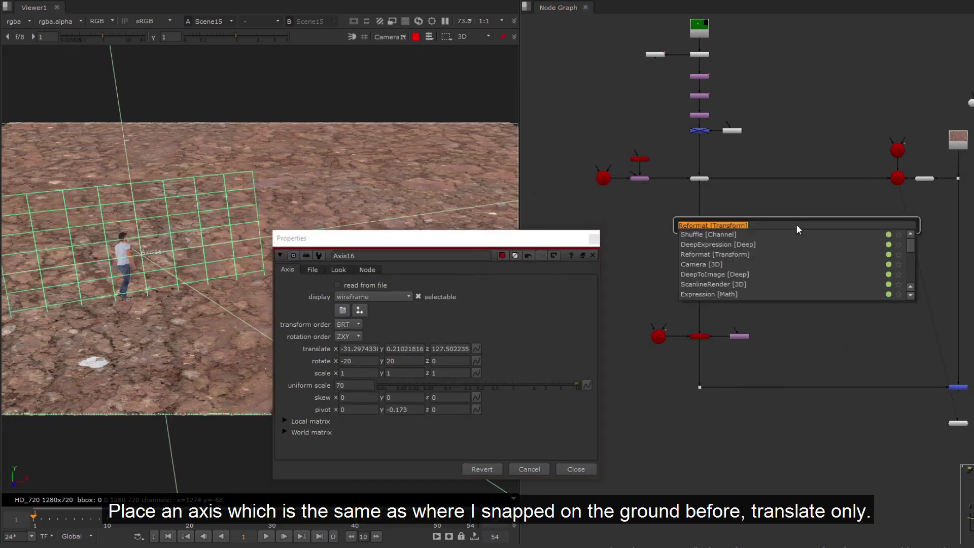
type("axis")
key("Return")
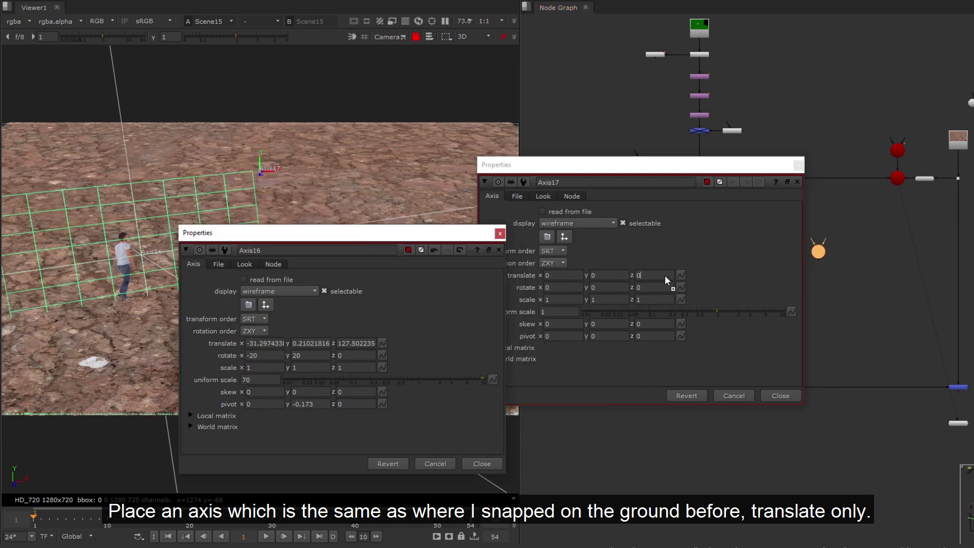
left_click(790, 401)
left_click(482, 464)
scroll(822, 244, "up", 3)
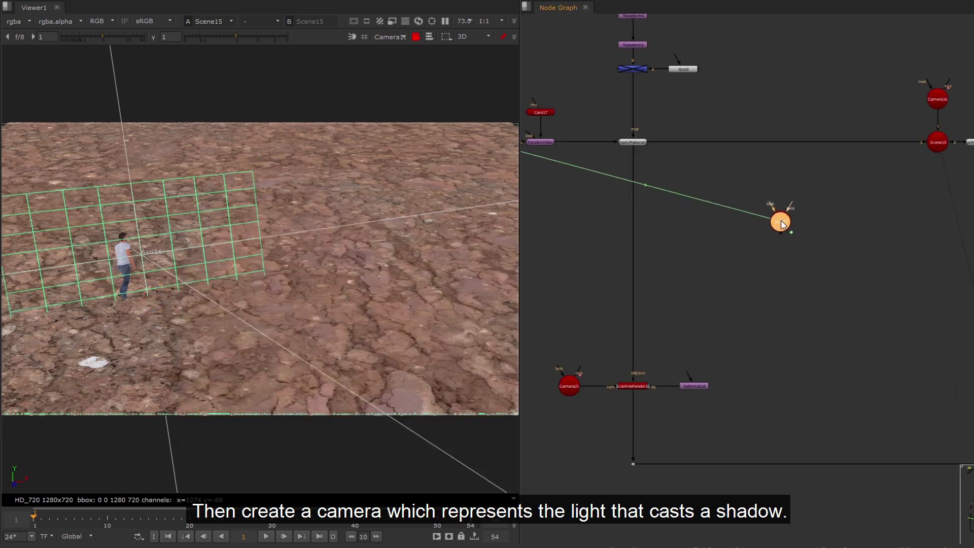
Step: Add a Camera node under Axis17 to act as the shadow-casting light, and set its Z translation to 20
key("Tab")
type("camera")
key("Return")
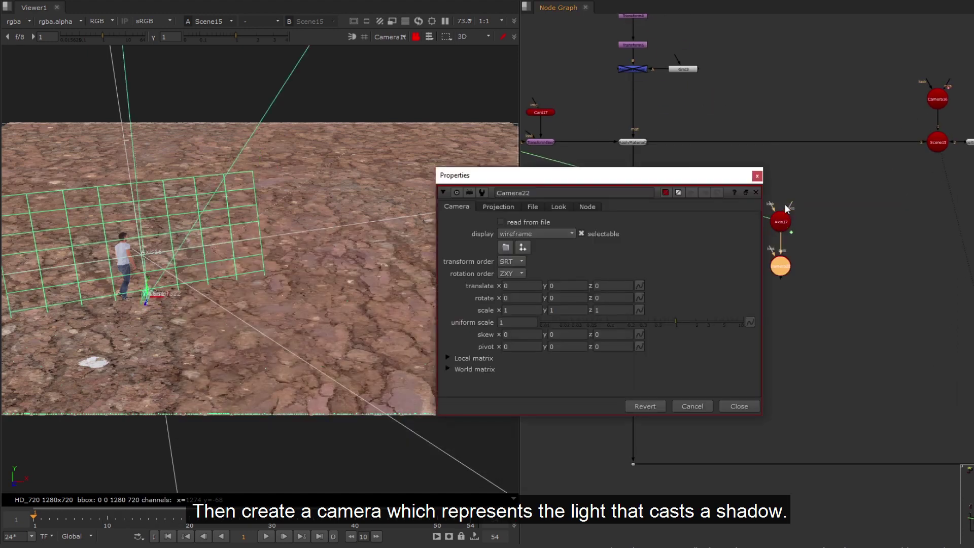
left_click(608, 286)
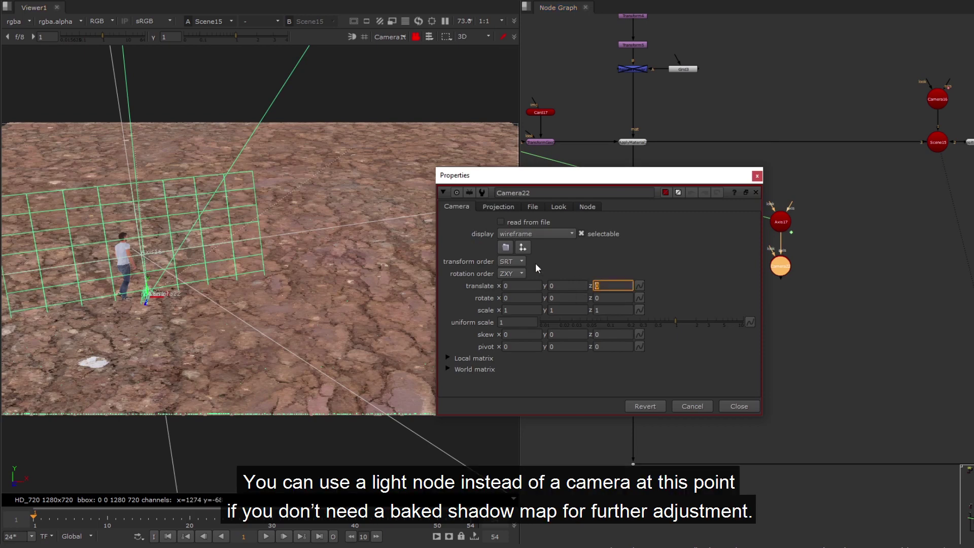
key("Return")
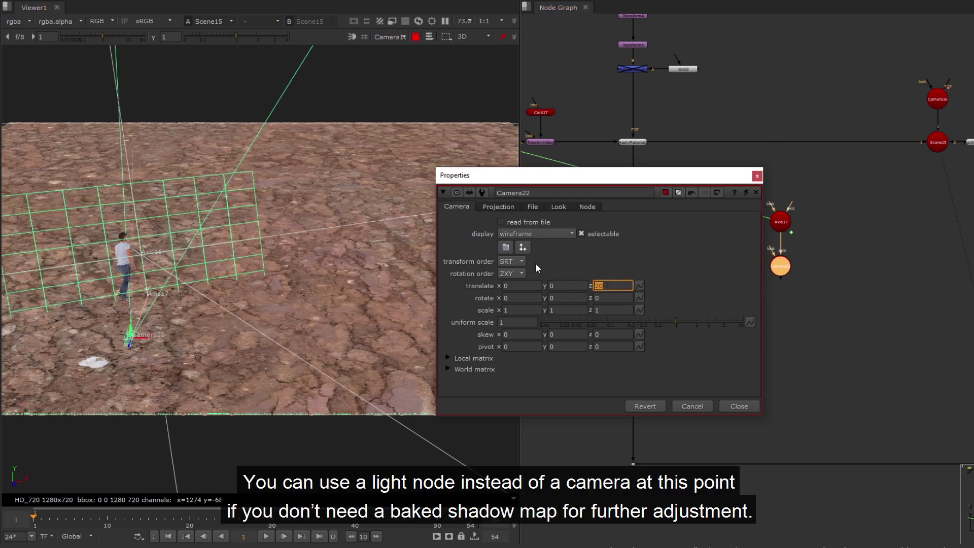
Step: Unlock the 3D view from the scene camera and examine the light camera's placement relative to the man's card
mouse_move(172, 359)
middle_mouse_down()
mouse_move(272, 348)
mouse_move(191, 362)
middle_mouse_up()
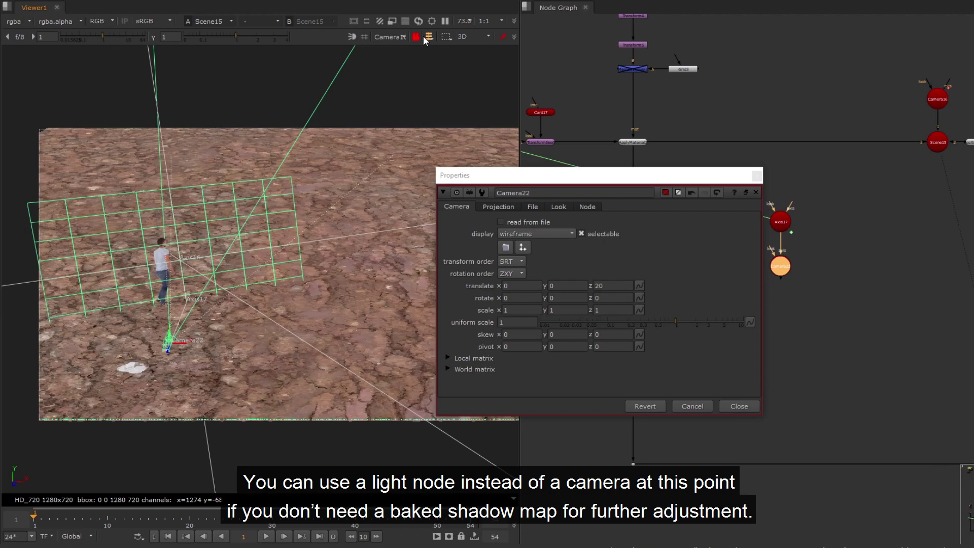
left_click(417, 37)
left_click_drag(128, 385, 231, 341, "ctrl")
key("f")
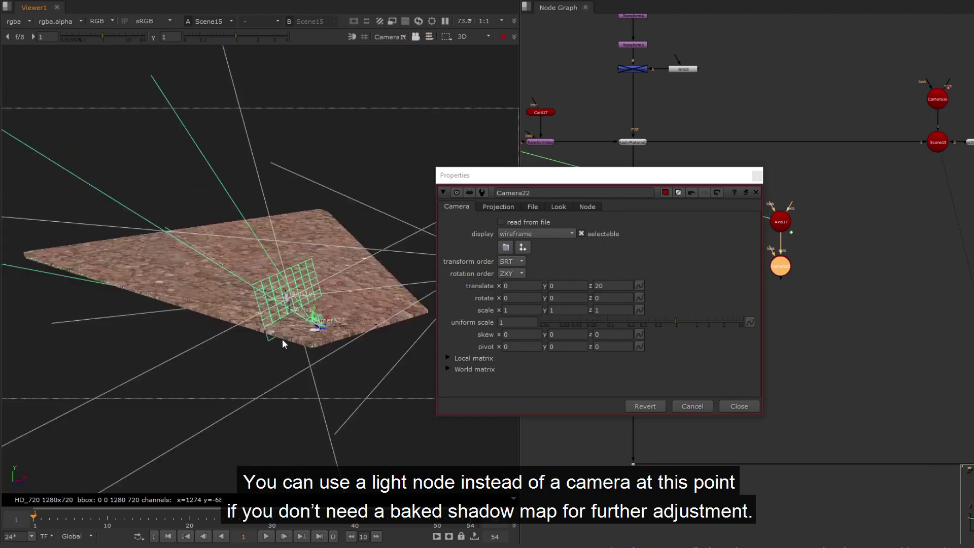
left_click_drag(363, 300, 277, 259, "ctrl")
middle_click_drag(278, 263, 252, 336)
scroll(313, 348, "up", 5)
middle_click_drag(312, 348, 308, 157)
scroll(307, 205, "down", 3)
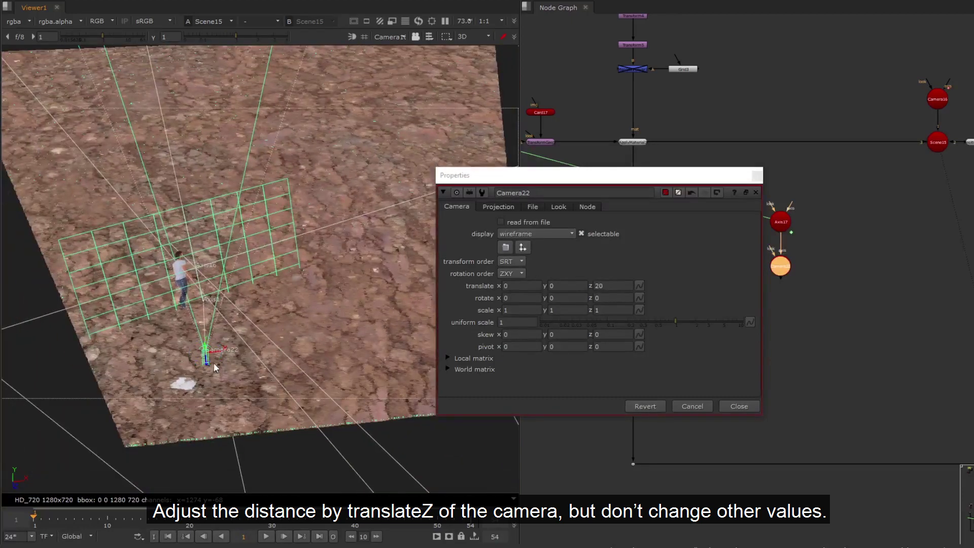
left_click_drag(215, 368, 299, 277, "ctrl")
Step: Set the X rotation of Axis17 to -30 to tilt the light camera downward
left_click(755, 192)
left_click(782, 225)
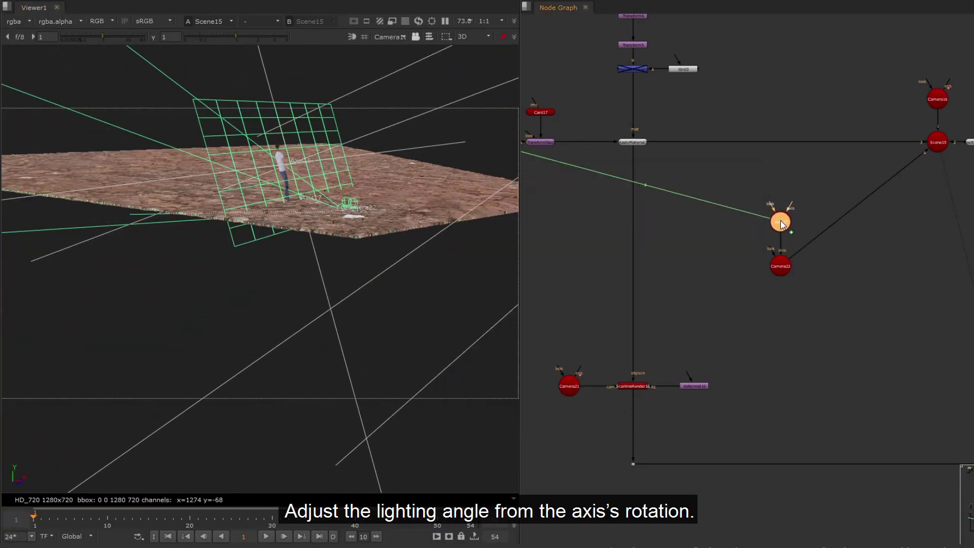
double_click(780, 224)
type("-30")
key("Return")
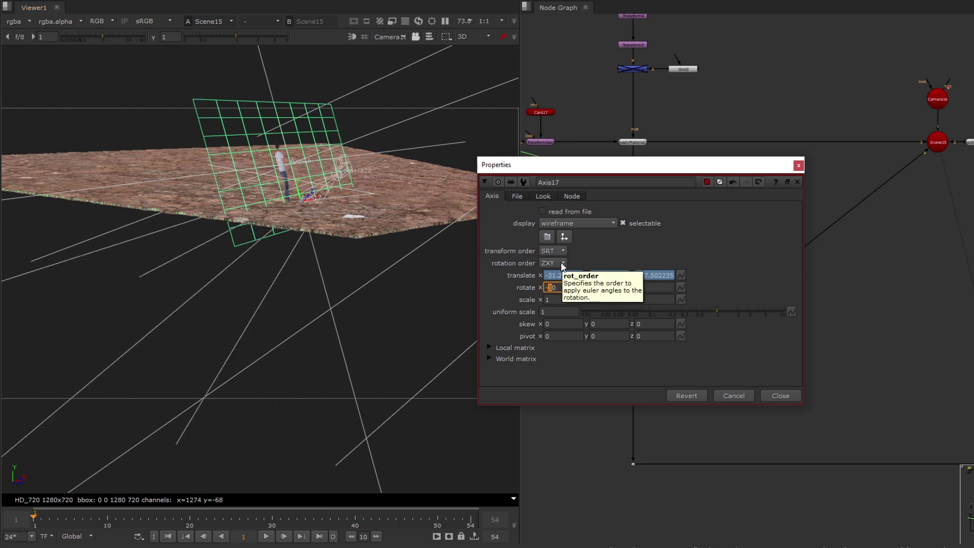
left_click(794, 394)
Step: Disconnect the light camera from Scene15 and make room beside it for its own render
left_click(844, 245)
key("Tab")
type("ax")
key("Return")
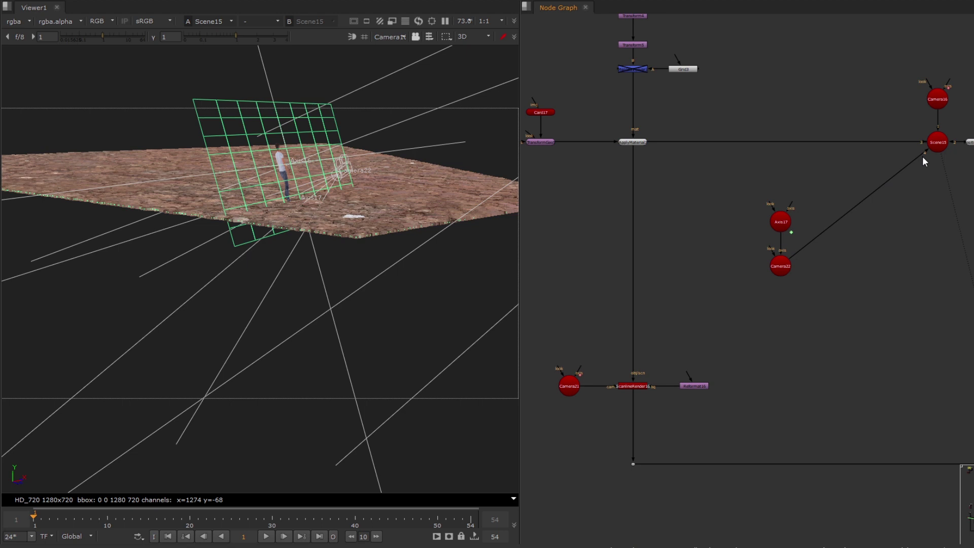
left_click_drag(922, 156, 895, 178)
left_click_drag(783, 267, 767, 251, "ctrl")
middle_click_drag(813, 219, 784, 230)
Step: Add a ScanlineRender for the man's card through Camera22, with a Reformat node as its background
left_click(784, 230)
key("Tab")
type("scan")
key("Return")
left_click(772, 155)
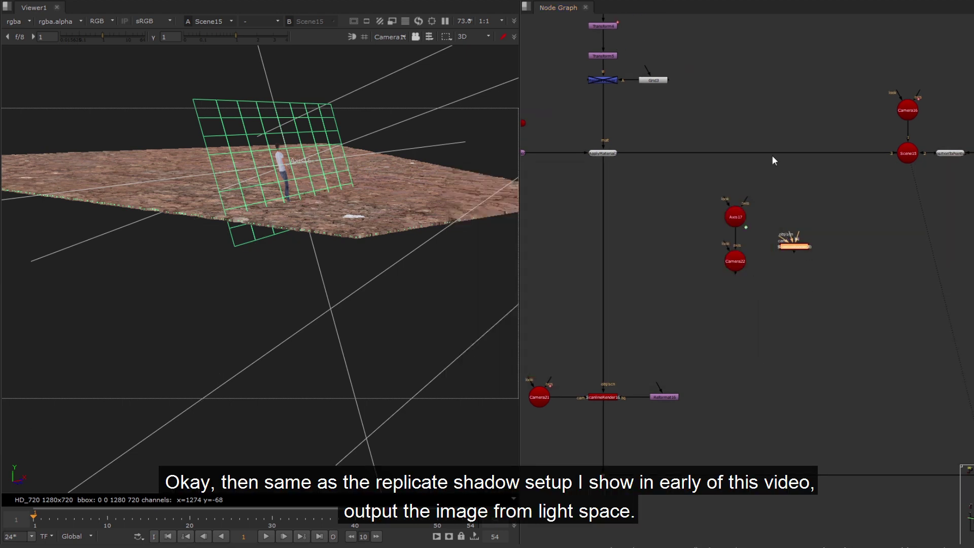
left_click(843, 253)
key("Tab")
type("ref")
left_click_drag(790, 268, 852, 254)
key("Return")
left_click(797, 359)
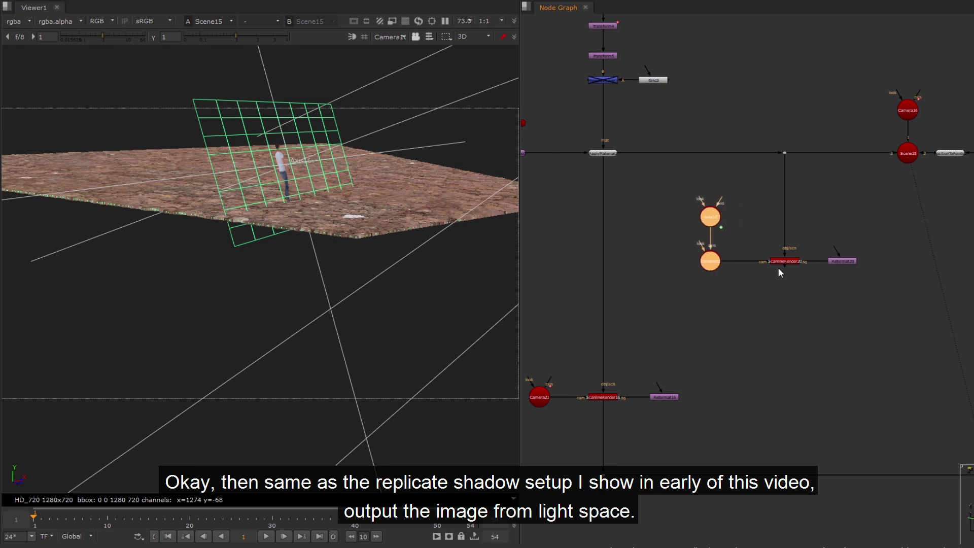
Step: Set the light render's Reformat to square_512 and view the ScanlineRender output in 2D
double_click(848, 263)
left_click(598, 247)
left_click(573, 451)
left_click(815, 191)
left_click(786, 261)
key("1")
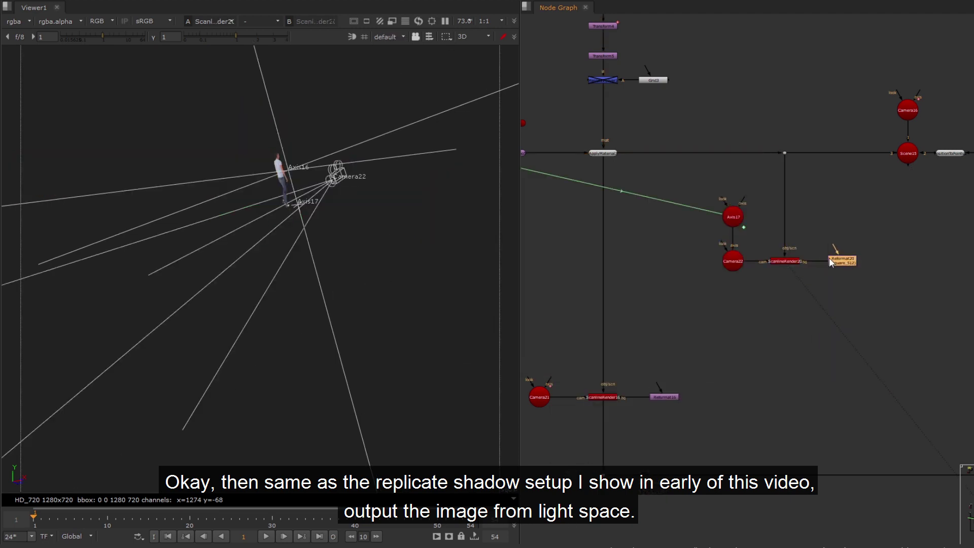
key("Tab")
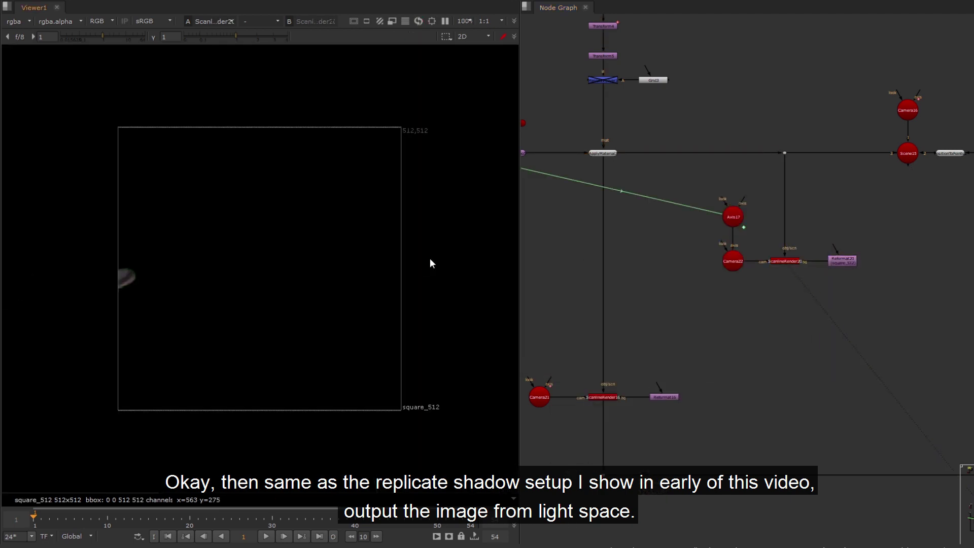
Step: Lower Camera22's focal length to 10 so the whole man fits inside the light view
double_click(734, 262)
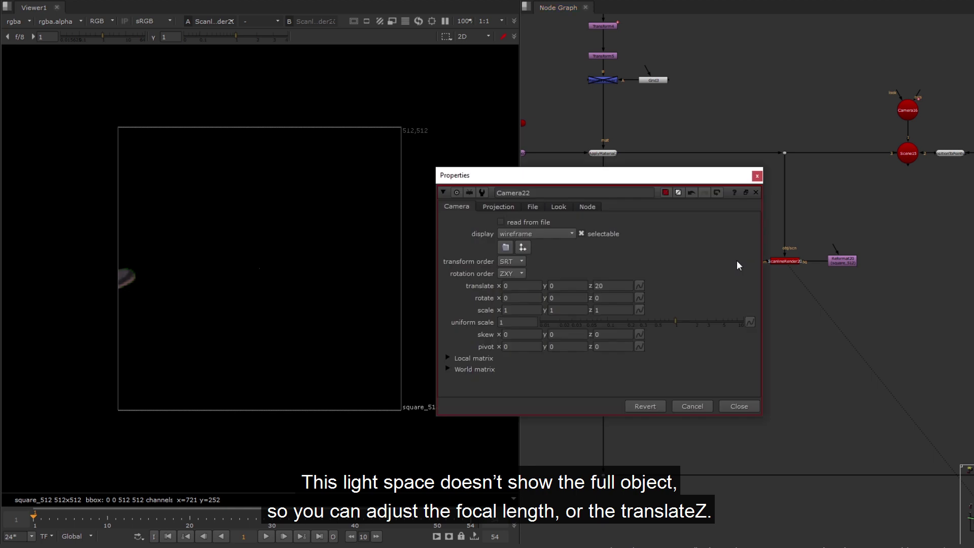
left_click(492, 208)
type("20")
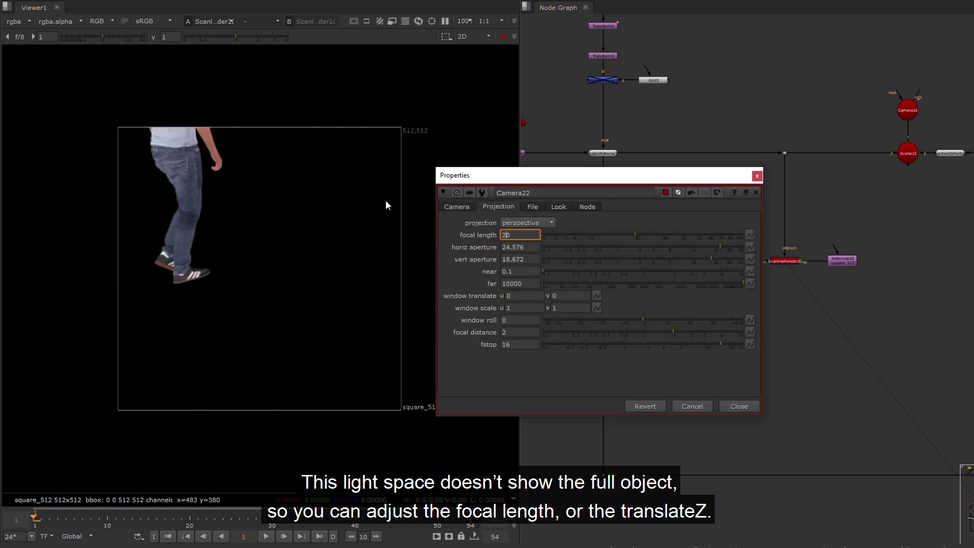
key("Down")
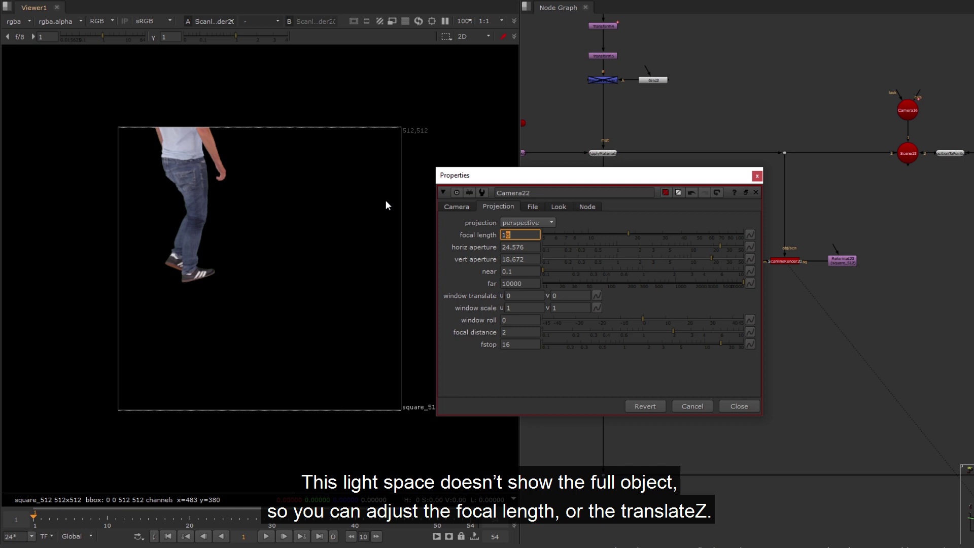
left_click(738, 406)
Step: Examine the man's framing in the light view across the frame range, and return to frame 1
left_click(321, 537)
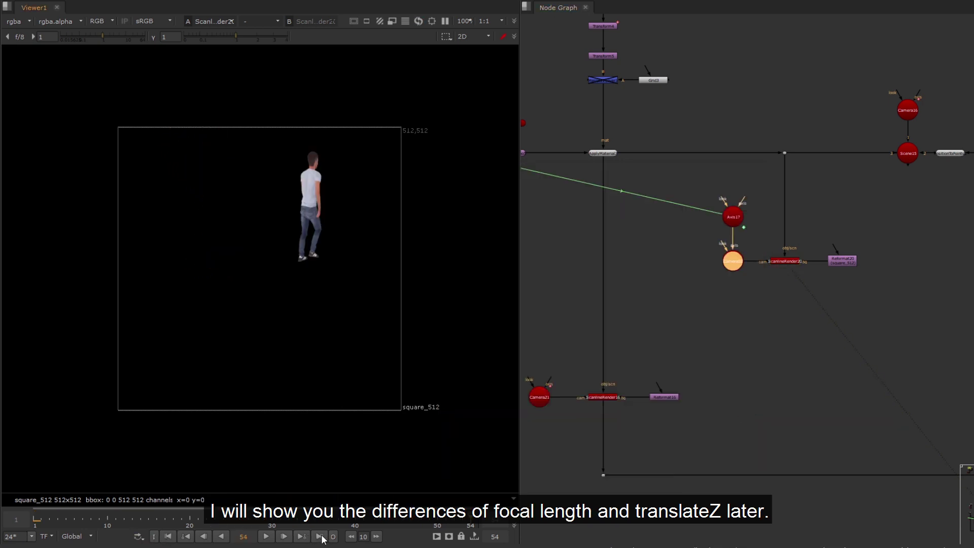
left_click_drag(54, 515, 332, 514)
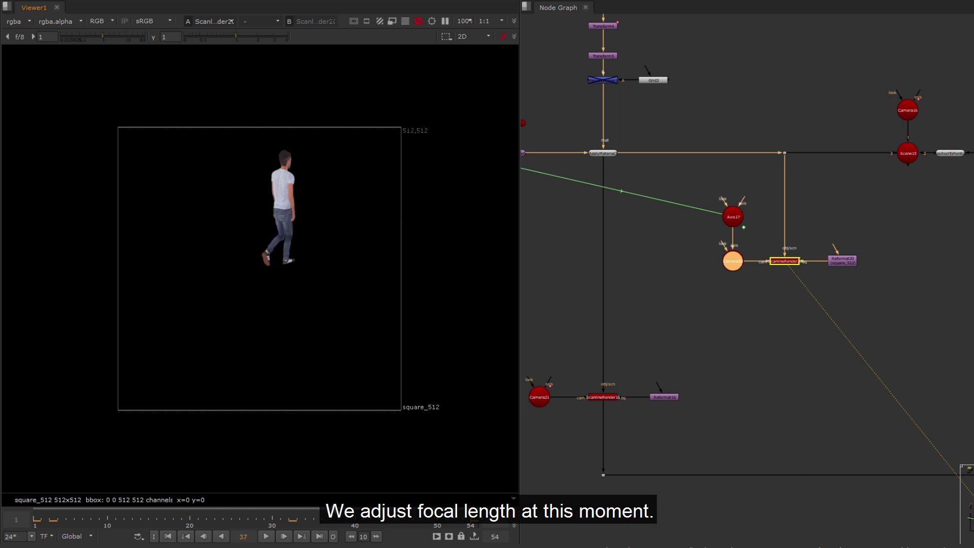
mouse_move(458, 508)
left_mouse_down()
mouse_move(471, 512)
mouse_move(446, 513)
left_mouse_up()
left_click(168, 536)
left_click(791, 320)
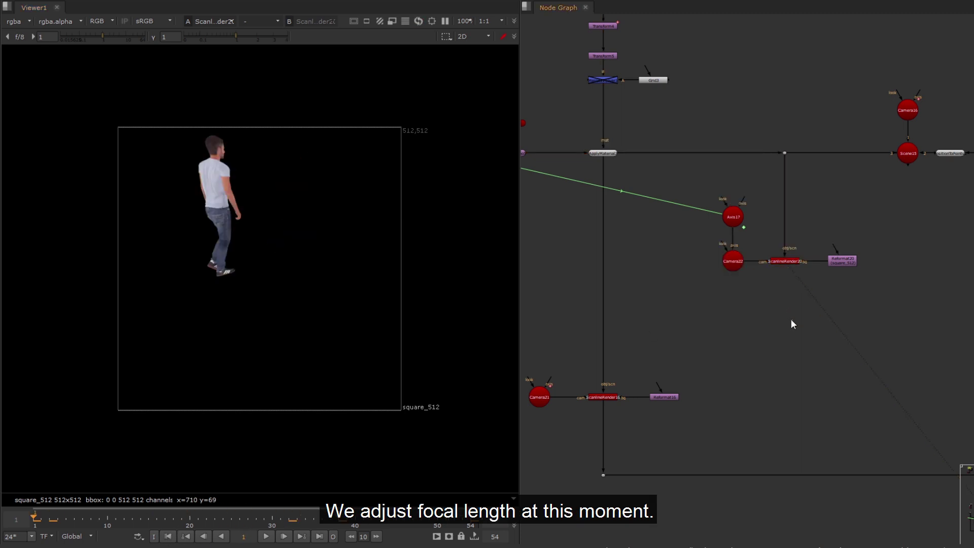
Step: Place the geo.abc ground geometry below the light render and add a Project3D node fed by that render and Camera22
middle_click_drag(806, 197, 739, 246)
left_click_drag(963, 87, 672, 366)
scroll(675, 366, "up", 3)
left_click_drag(641, 307, 727, 349)
left_click(720, 264)
key("Tab")
type("proj")
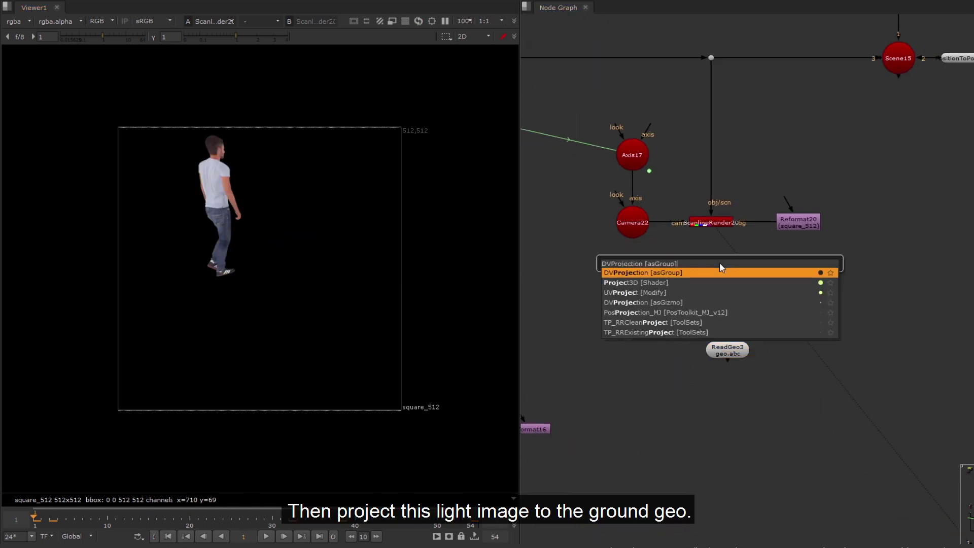
key("Return")
left_click_drag(719, 271, 721, 232)
left_click(672, 381)
left_click_drag(704, 274, 641, 228)
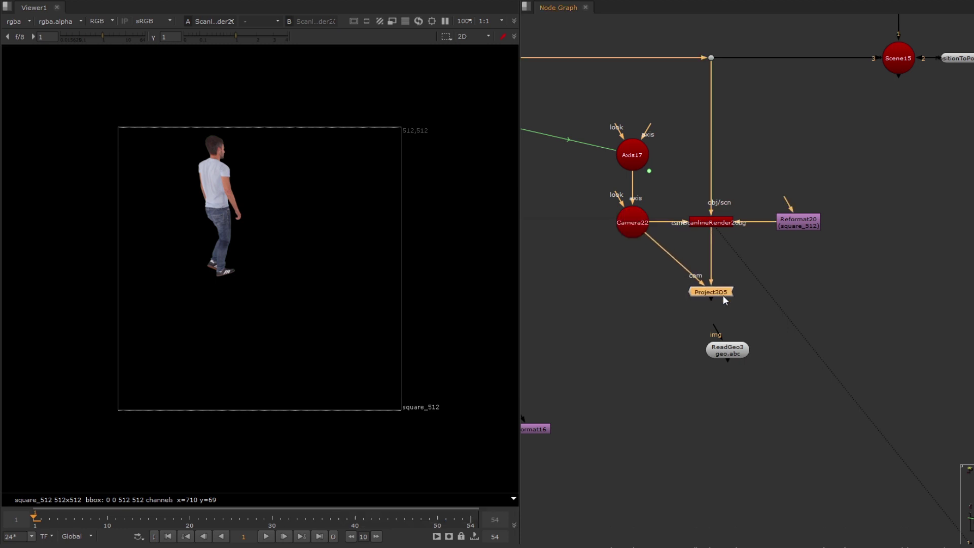
Step: Move the final Merge branch down to make room for the shadow render
scroll(717, 339, "down", 4)
middle_click_drag(718, 339, 801, 228)
left_click_drag(664, 297, 956, 357)
left_click_drag(935, 313, 935, 368)
Step: Duplicate the scene camera, ScanlineRender and Reformat, and use them to render and view the projected ReadGeo3 ground
left_click_drag(743, 289, 626, 246)
key("ctrl+c")
left_click(848, 264)
key("ctrl+v")
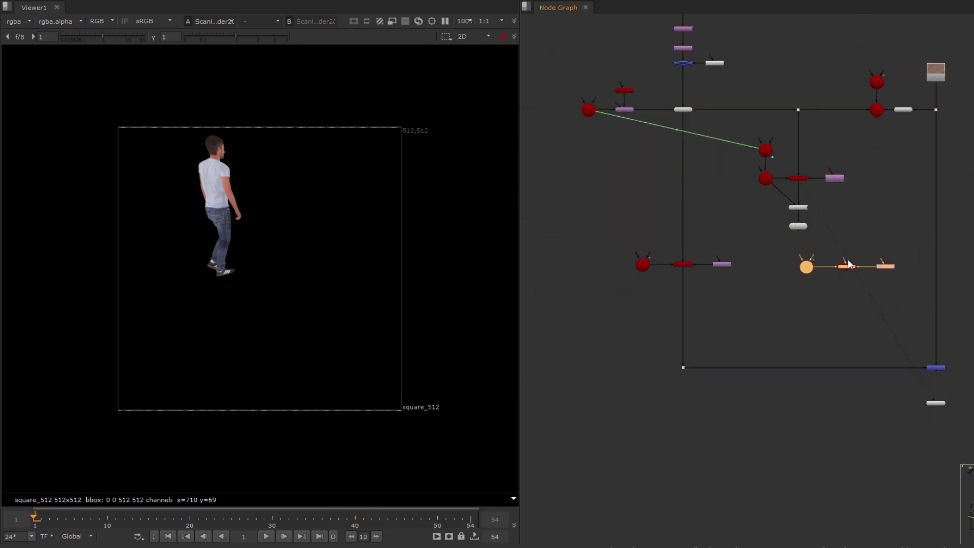
left_click(804, 264)
key("1")
middle_click_drag(916, 292, 871, 247)
Step: Insert a Grade node on the background plate above the Merge, mask it with the projected shadow render, and darken it
left_click(872, 247)
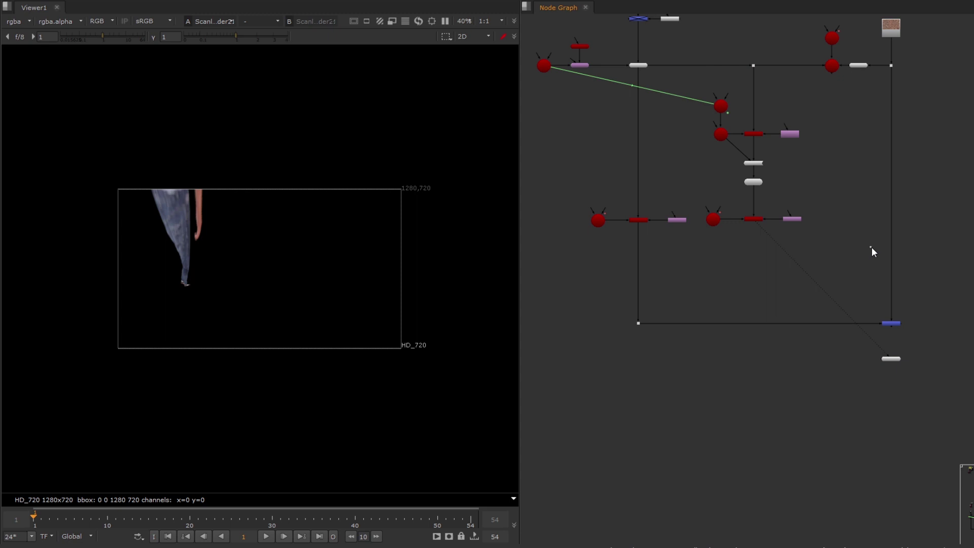
key("g")
scroll(875, 246, "up", 5)
left_click(832, 396)
left_click_drag(873, 248, 916, 268)
key("1")
left_click_drag(934, 265, 597, 181)
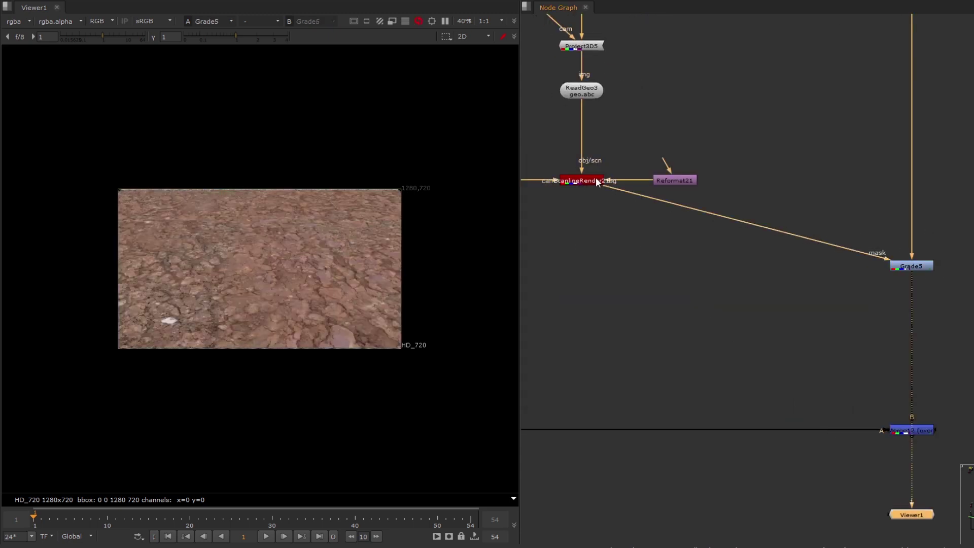
double_click(911, 265)
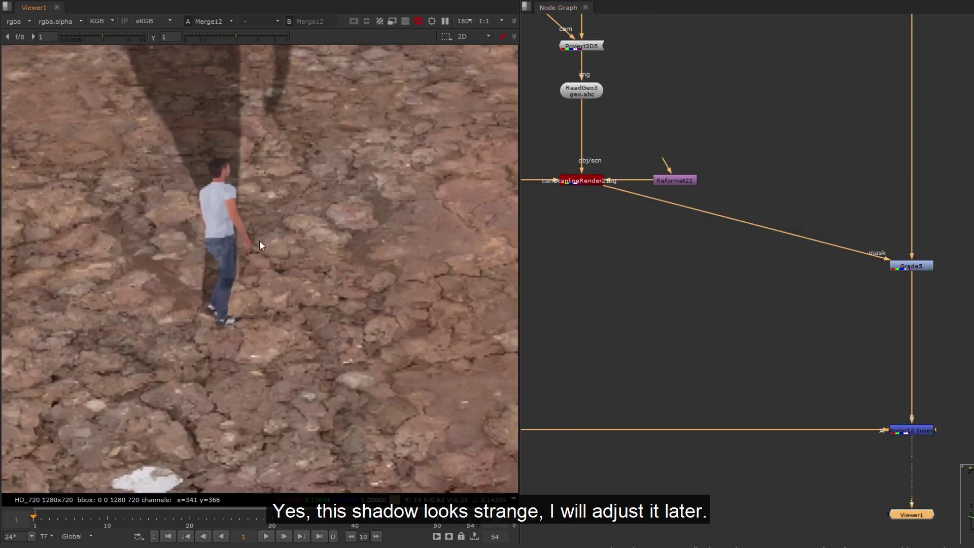
Step: Adjust the X rotation of Axis17 to steepen the light angle and shorten the man's shadow
scroll(295, 259, "up", 1)
key("f")
middle_click_drag(673, 74, 849, 320)
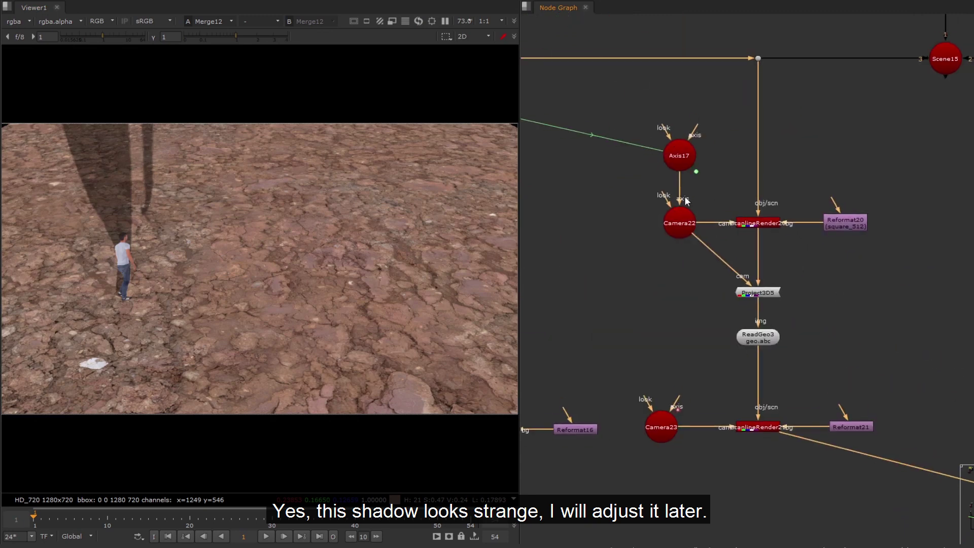
double_click(688, 149)
left_click(551, 287)
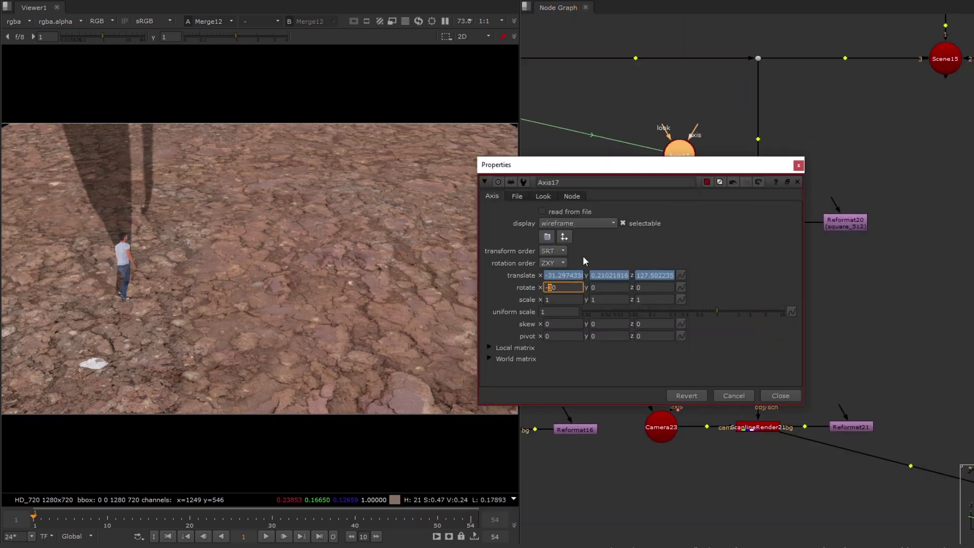
key("Down")
key("Down")
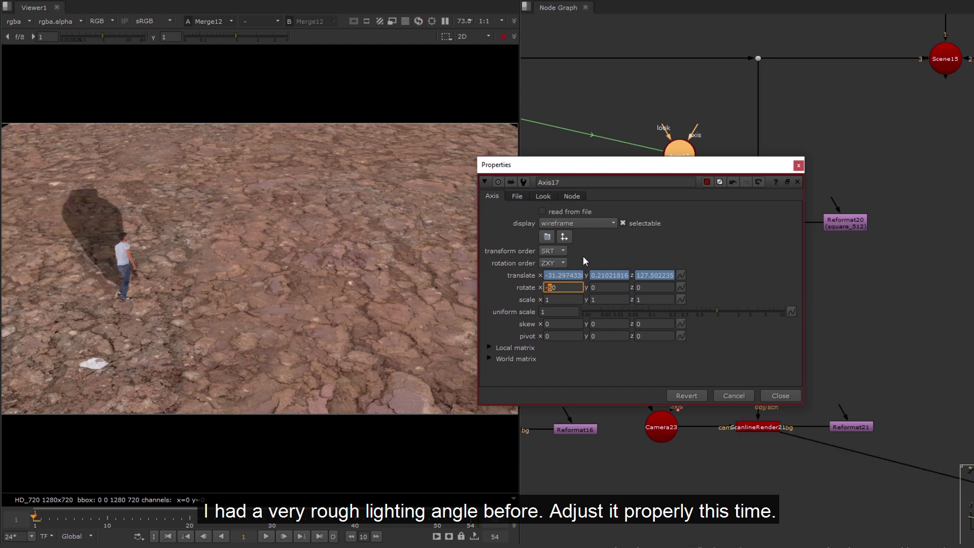
key("Up")
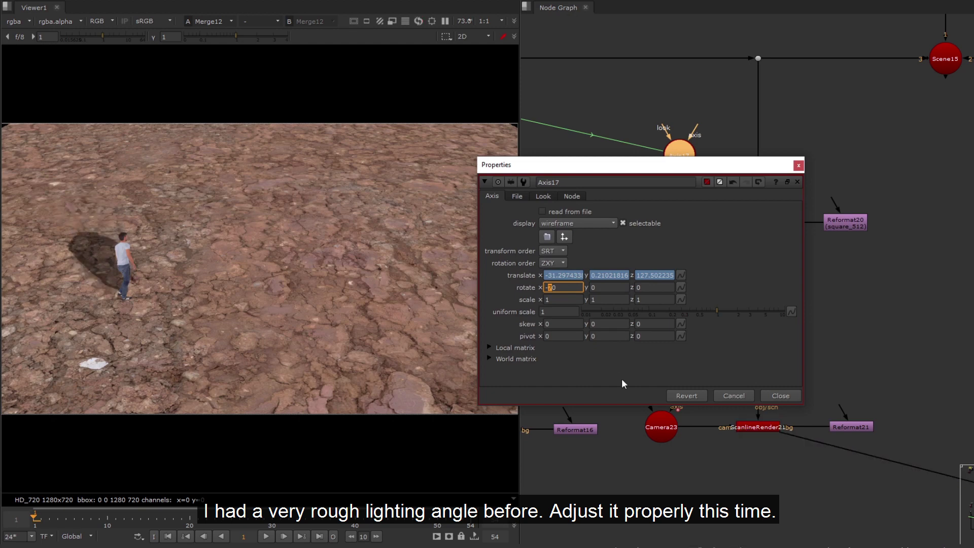
left_click(781, 395)
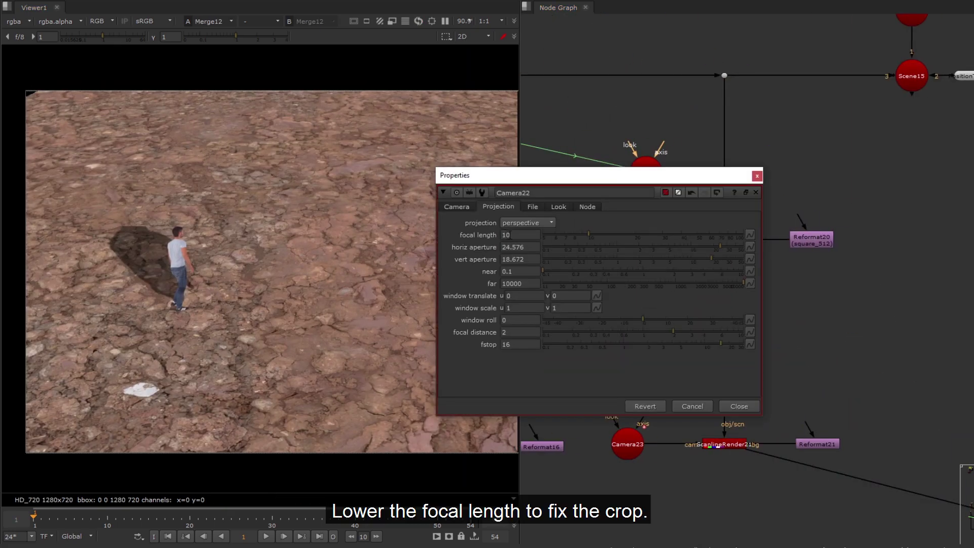
Step: Try a lower focal length on Camera22 against the shadow crop, and restore it to 50
key("Down")
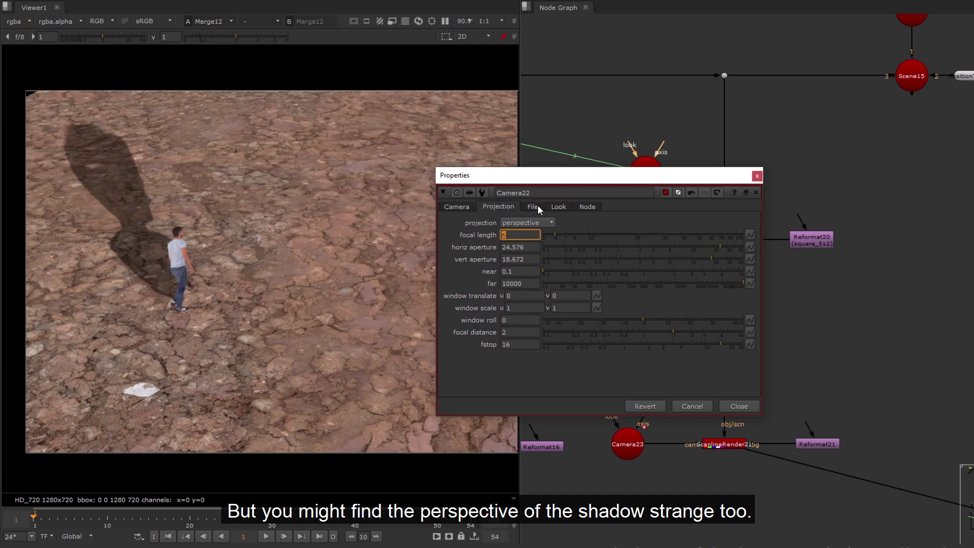
type("50")
key("Return")
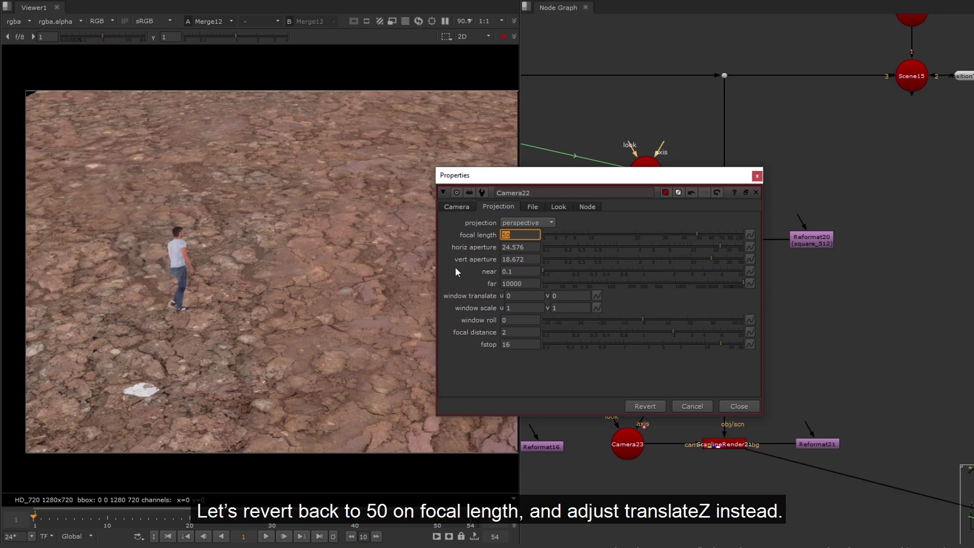
Step: Increase Camera22's Z translation until the light render keeps the whole man in frame over the frame range
left_click(463, 205)
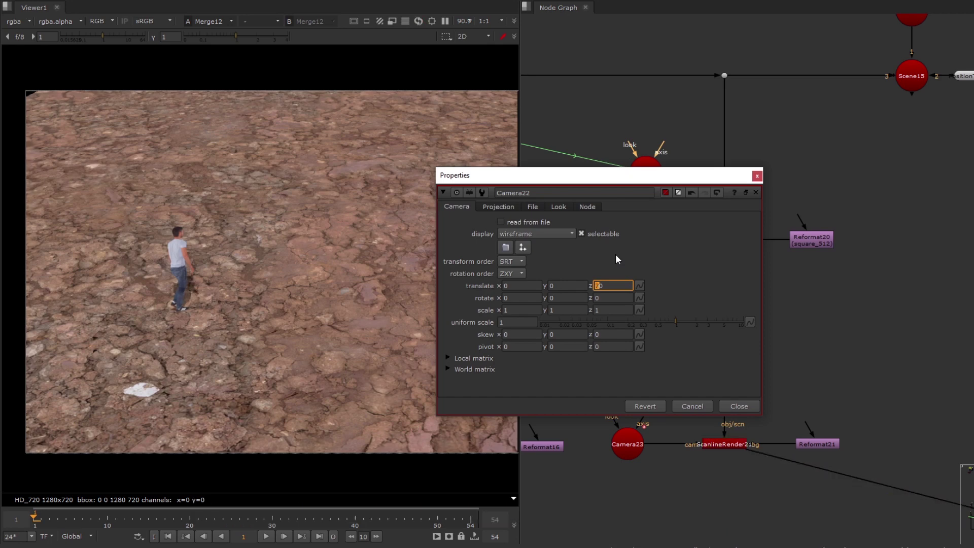
left_click(737, 406)
key("1")
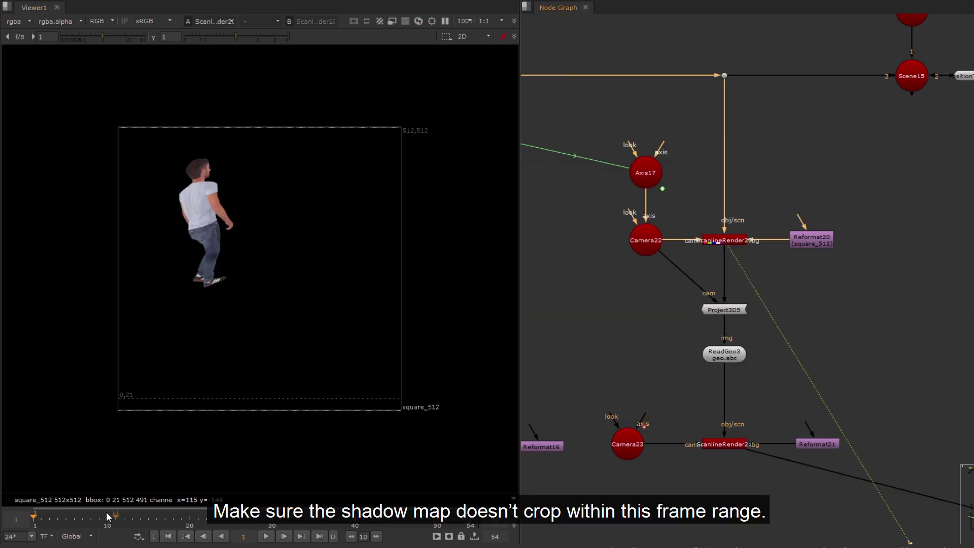
left_click_drag(107, 515, 446, 518)
double_click(645, 240)
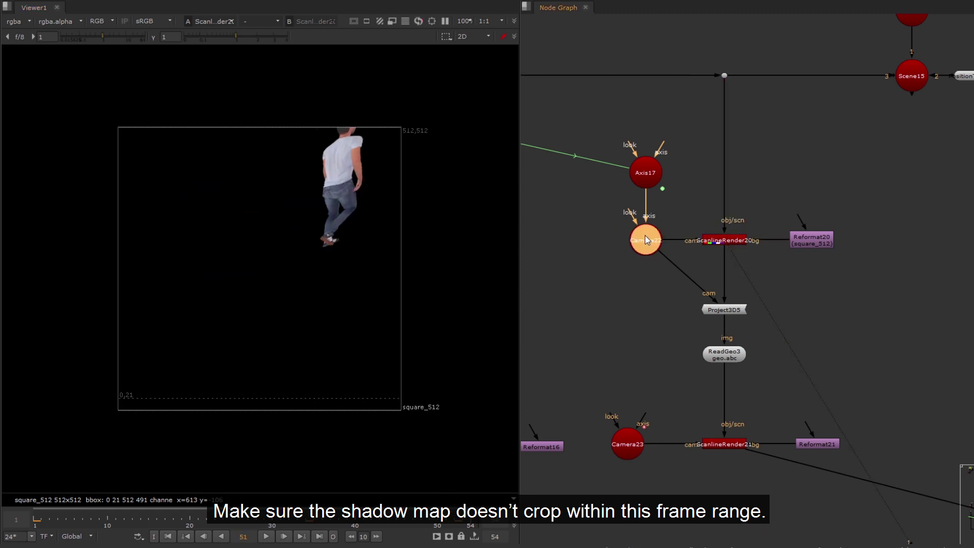
key("Up")
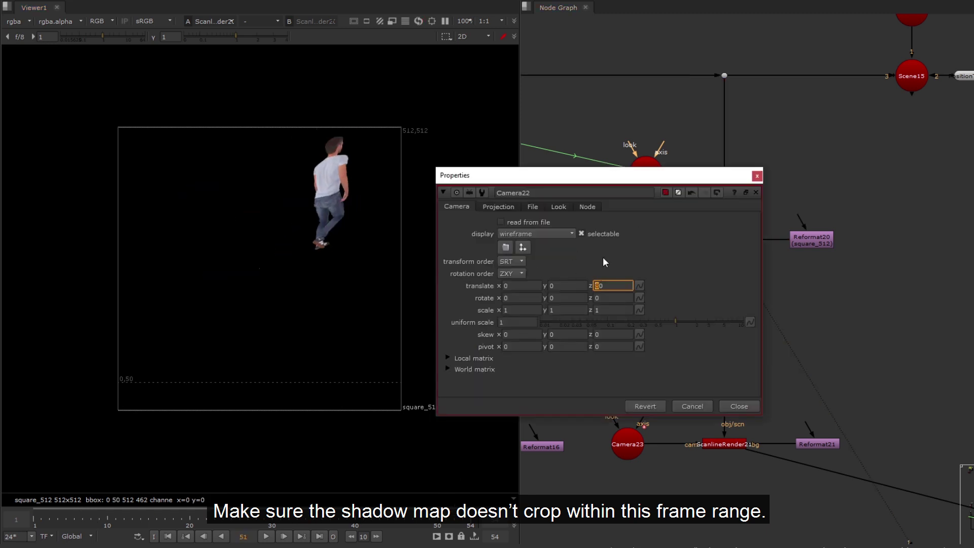
left_click(748, 406)
Step: View the final Merge and route the Grade's mask connection through a dot below the shadow ScanlineRender
middle_click_drag(912, 306, 684, 8)
left_click(825, 396)
key("1")
middle_click_drag(736, 393, 872, 451)
left_click_drag(787, 242, 631, 289, "ctrl")
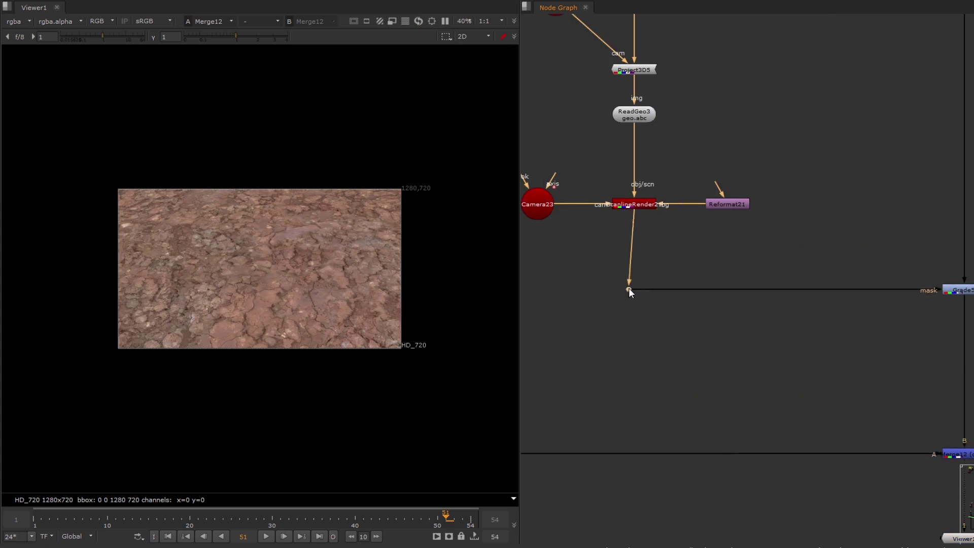
scroll(893, 383, "down", 4)
left_click(928, 420)
middle_click_drag(870, 431, 831, 393)
Step: Return to frame 1 and examine the man's shadow in the full composite
left_click(91, 517)
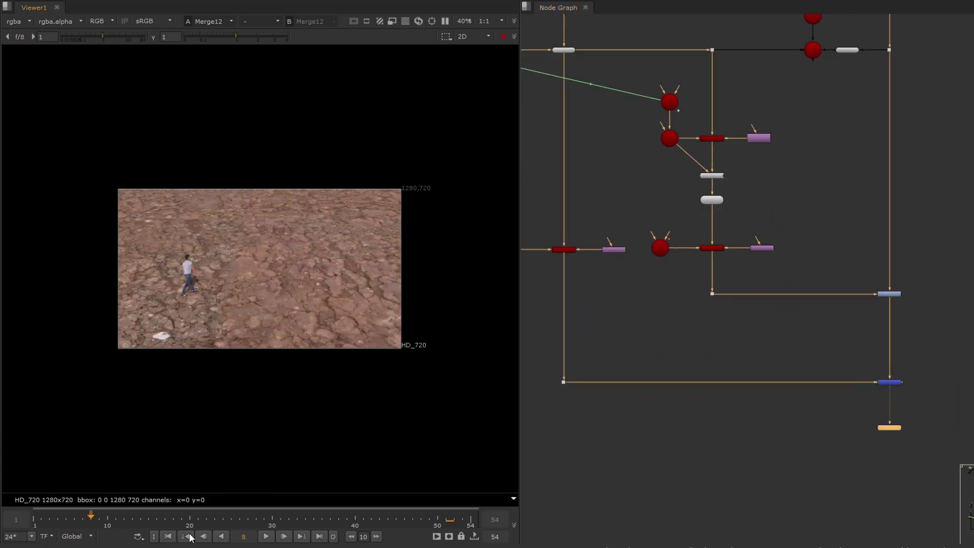
left_click(188, 535)
key("f")
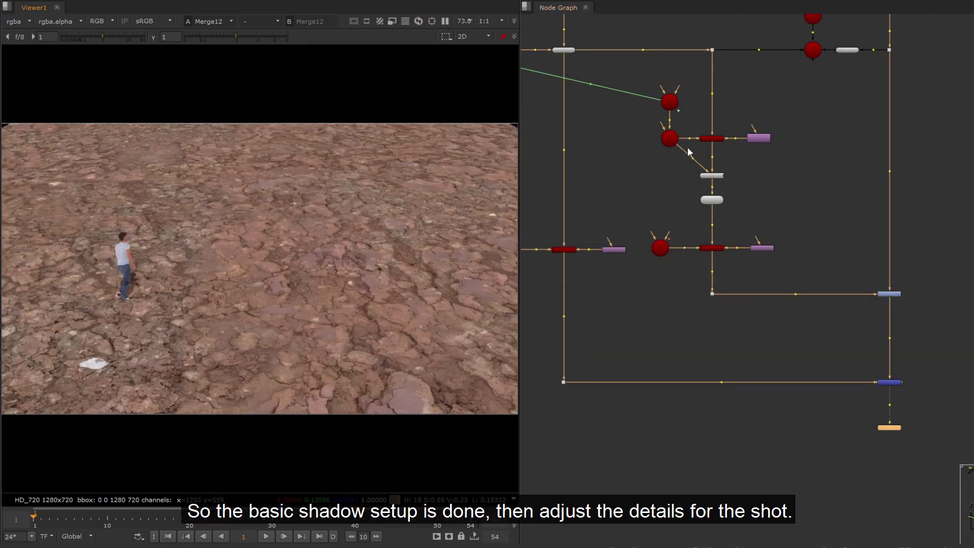
middle_click_drag(687, 148, 713, 192)
scroll(112, 303, "up", 8)
scroll(114, 301, "down", 1)
middle_click(215, 266)
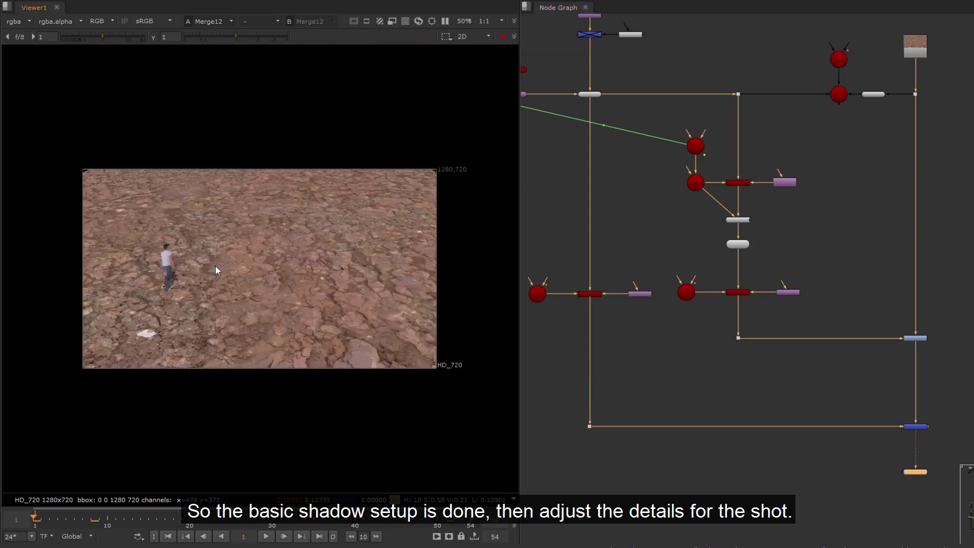
key("f")
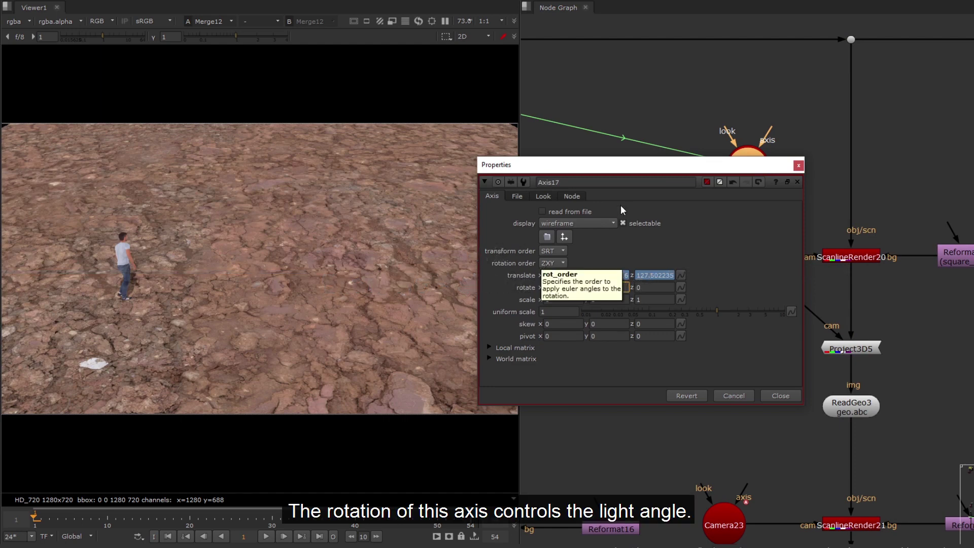
Step: Set Axis17's X rotation to -30 to change the length of the man's shadow
left_click(662, 250)
left_click_drag(605, 287, 583, 287)
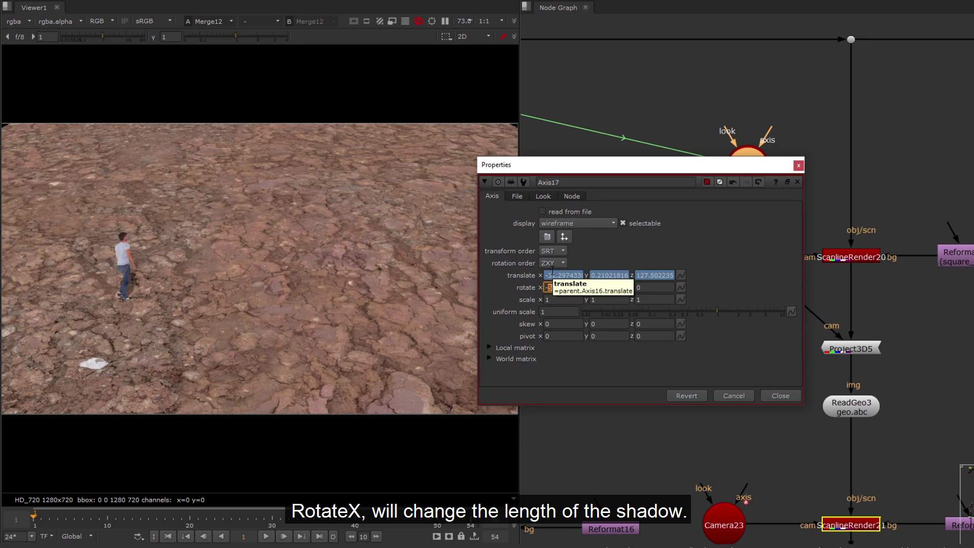
key("Down")
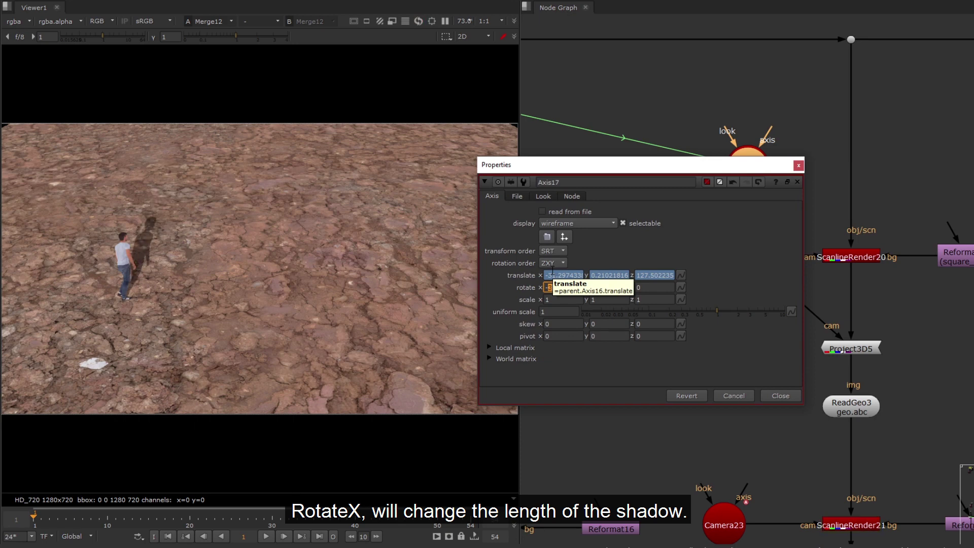
Step: Rotate the light around the man by stepping Axis17's Y rotation up to 240
left_click(607, 288)
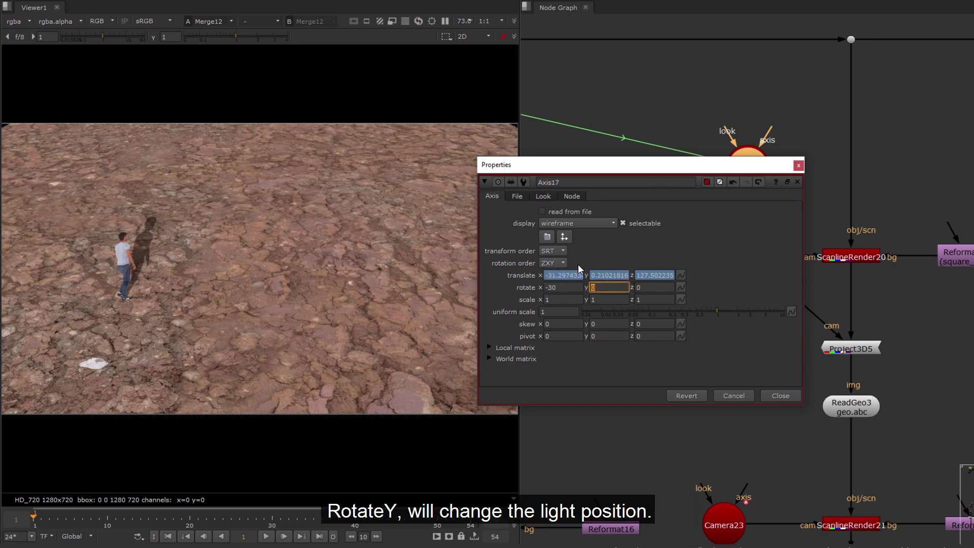
key("Up")
key("Up")
key("Up")
key("Up")
key("Up")
key("Up")
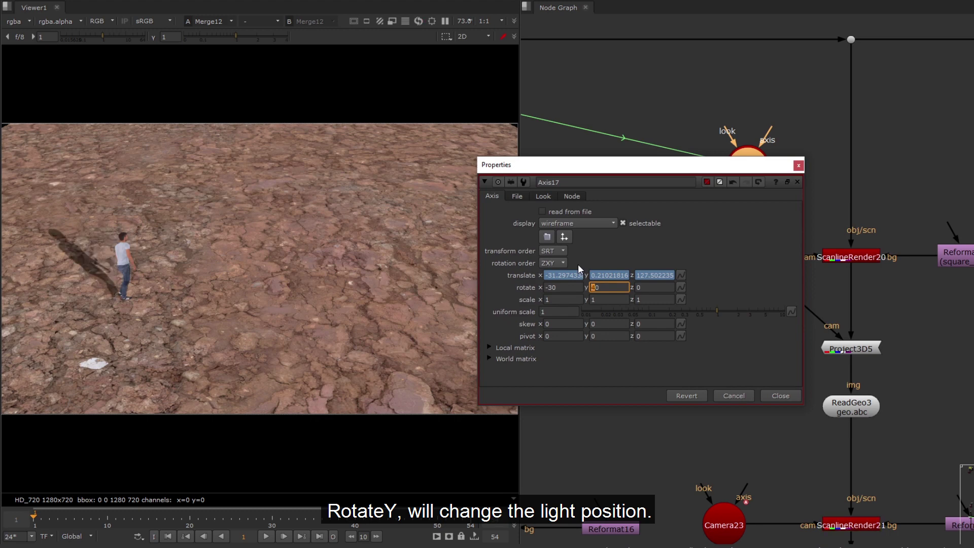
key("Up")
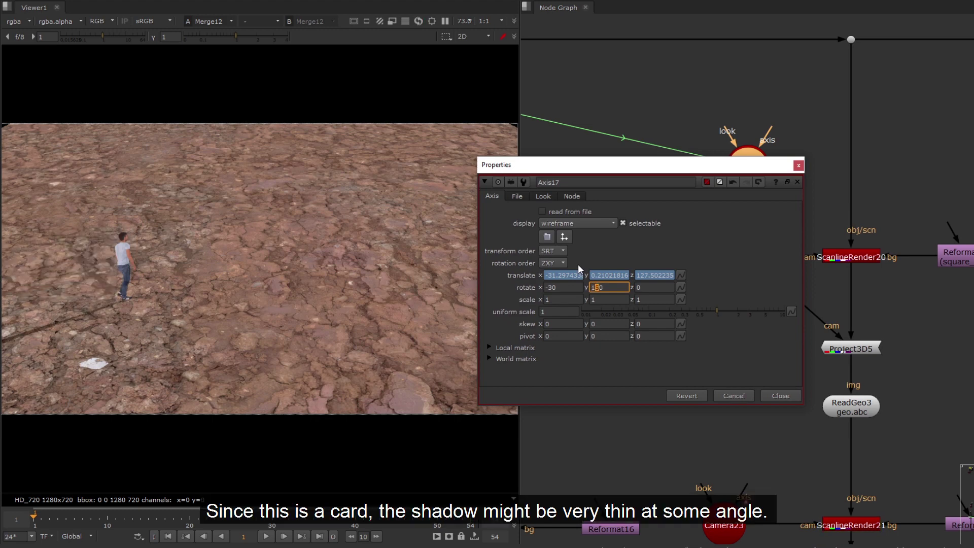
key("Up")
key("Up")
key("Up")
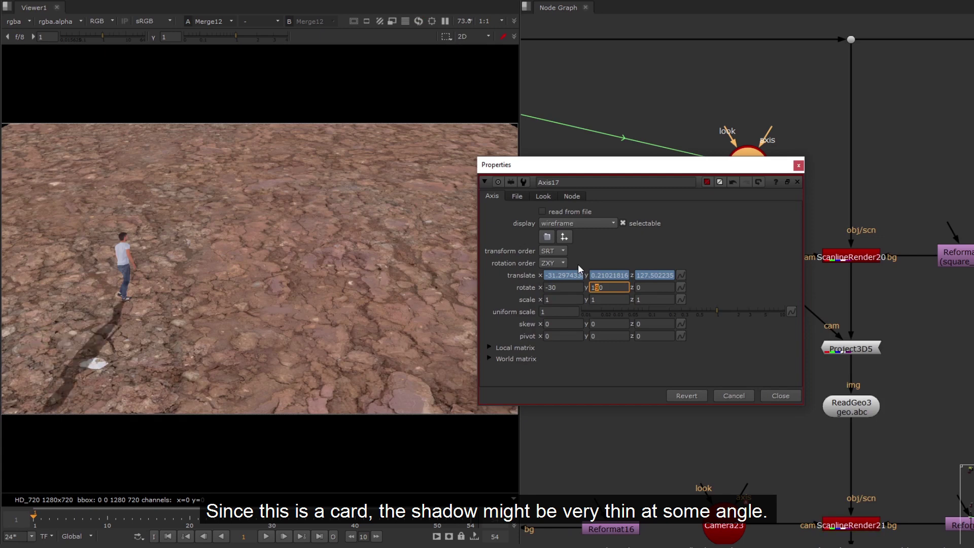
key("Up")
key("Up")
key("Up")
key("Up")
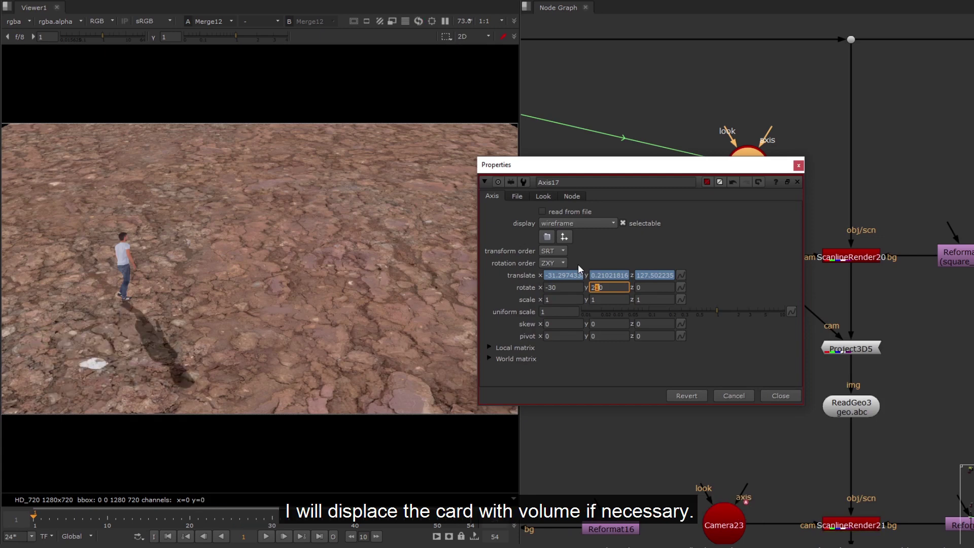
key("Up")
key("Up")
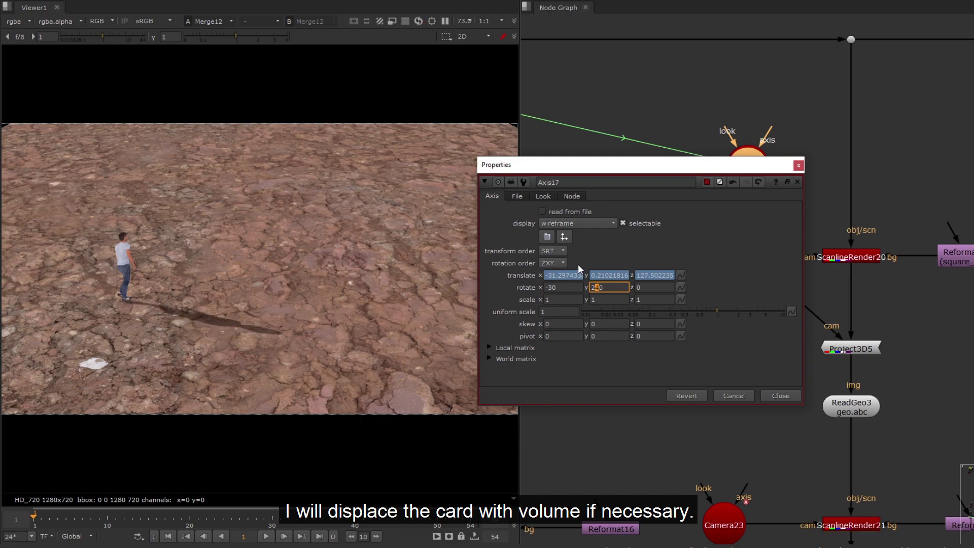
Step: Play back and scrub the composite with a close view of the man to check how the shadow sticks to his feet
left_click(269, 535)
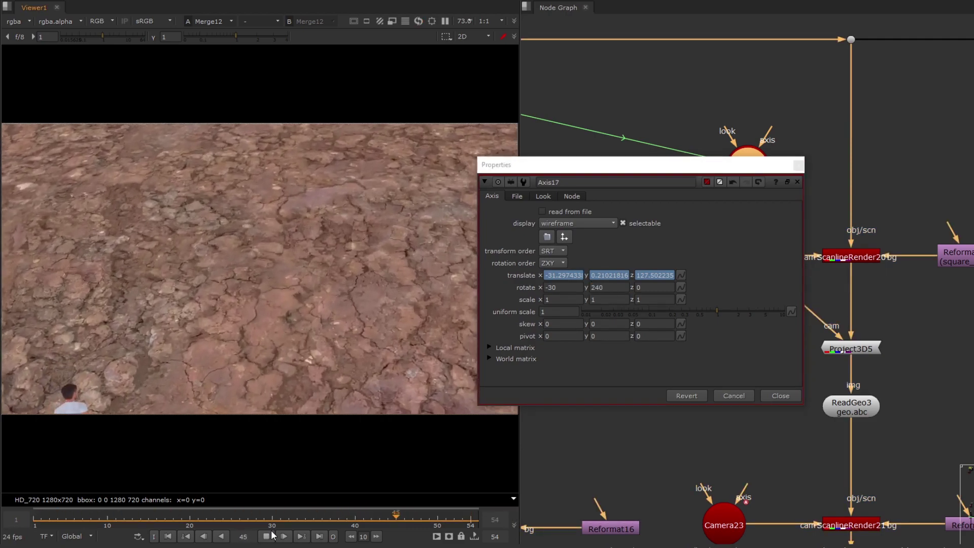
left_click(266, 536)
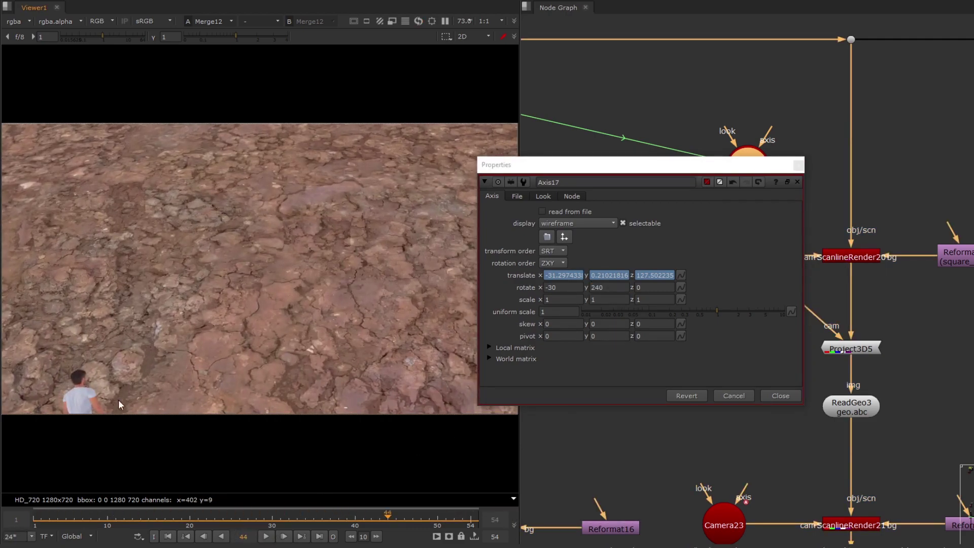
left_click_drag(107, 516, 33, 516)
scroll(131, 313, "up", 6)
middle_click_drag(131, 313, 278, 259)
scroll(203, 361, "down", 2)
scroll(278, 259, "down", 1)
left_click(266, 536)
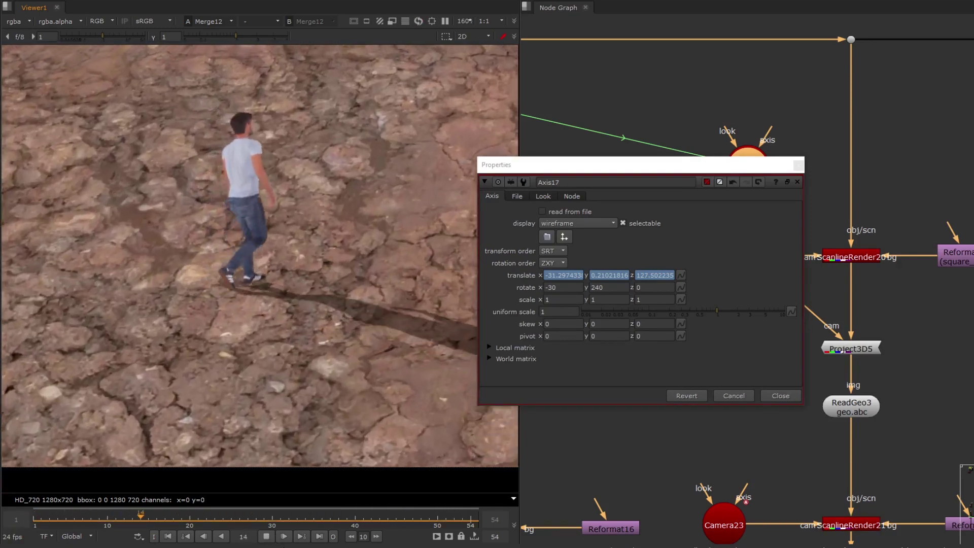
left_click(266, 536)
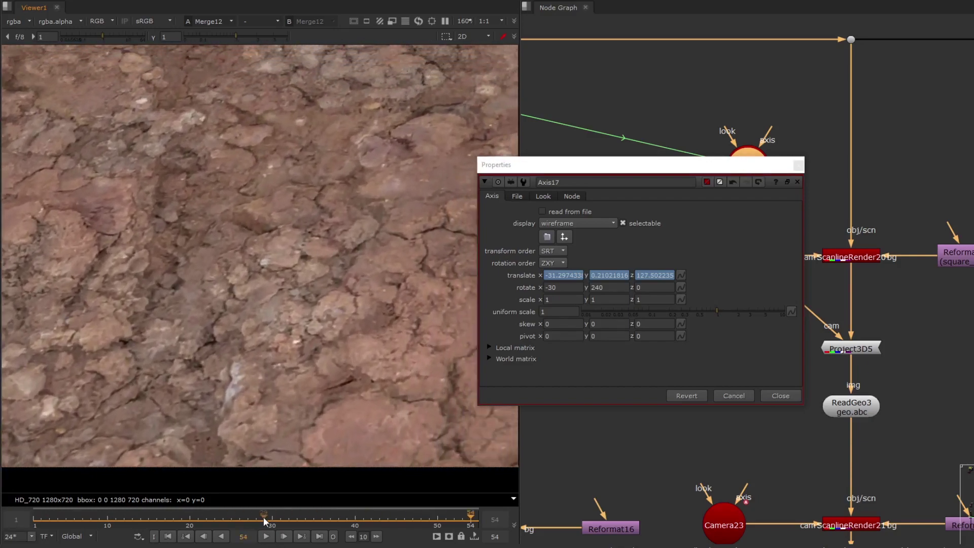
left_click_drag(167, 516, 190, 511)
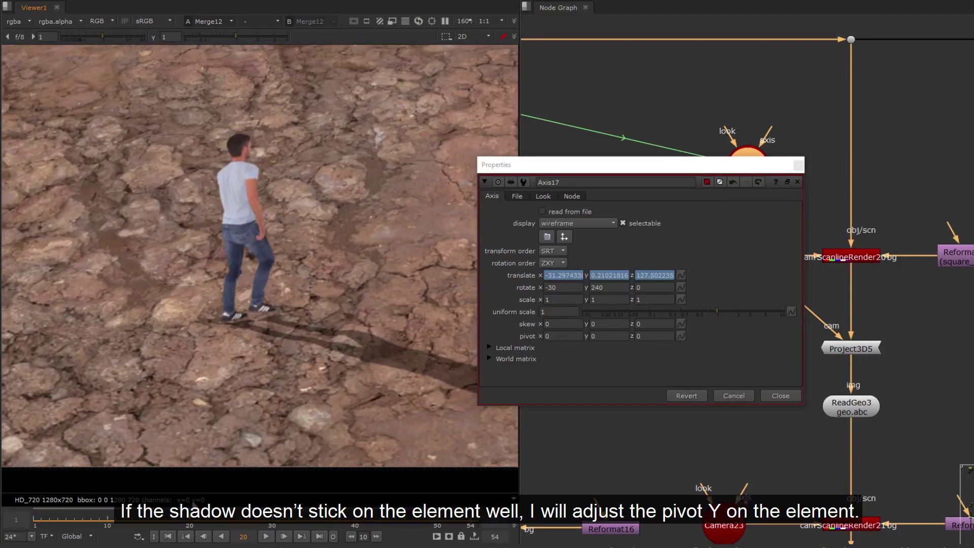
Step: Set Axis16's pivot Y to -0.17 so the man sits on the ground and meets his shadow
left_click(784, 398)
middle_click_drag(548, 202, 957, 383)
double_click(609, 223)
middle_click_drag(888, 330, 673, 195)
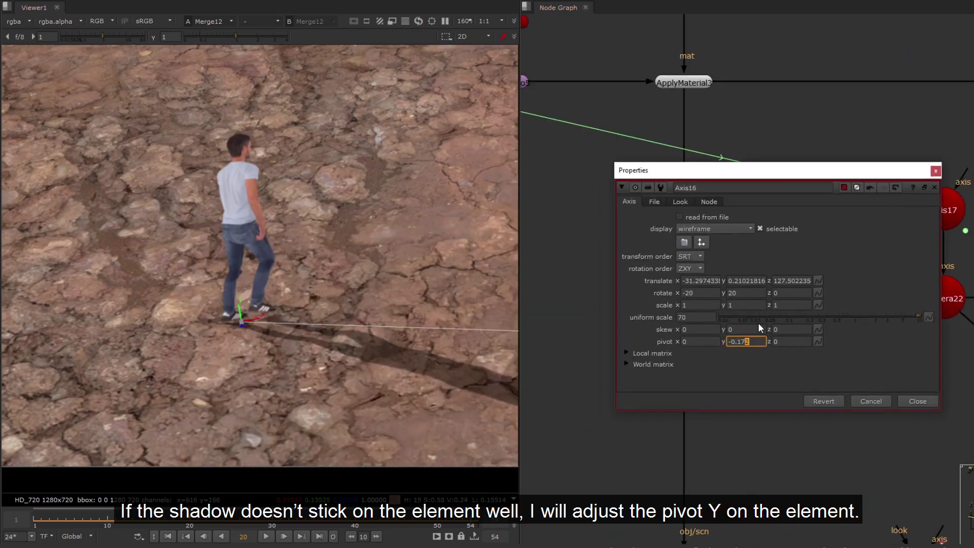
key("Up")
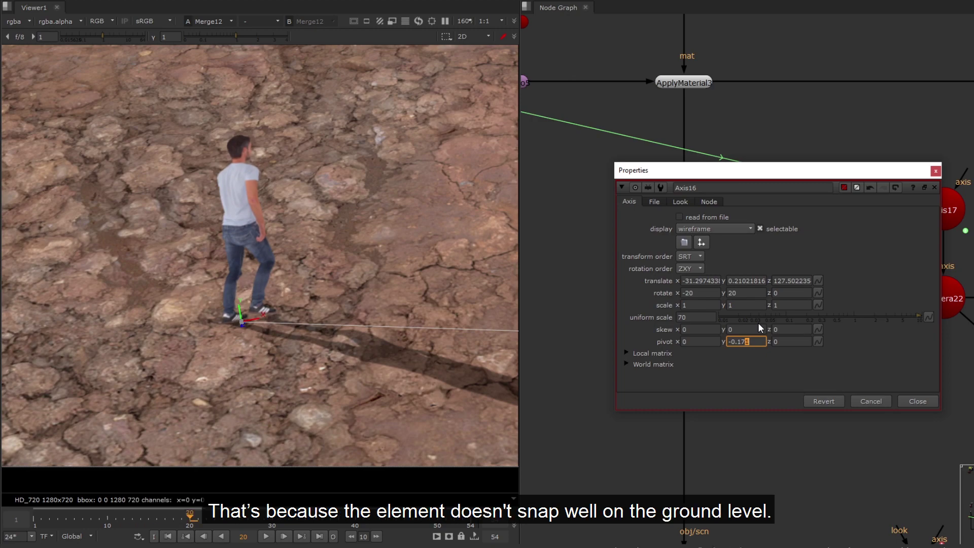
left_click(918, 401)
key("l")
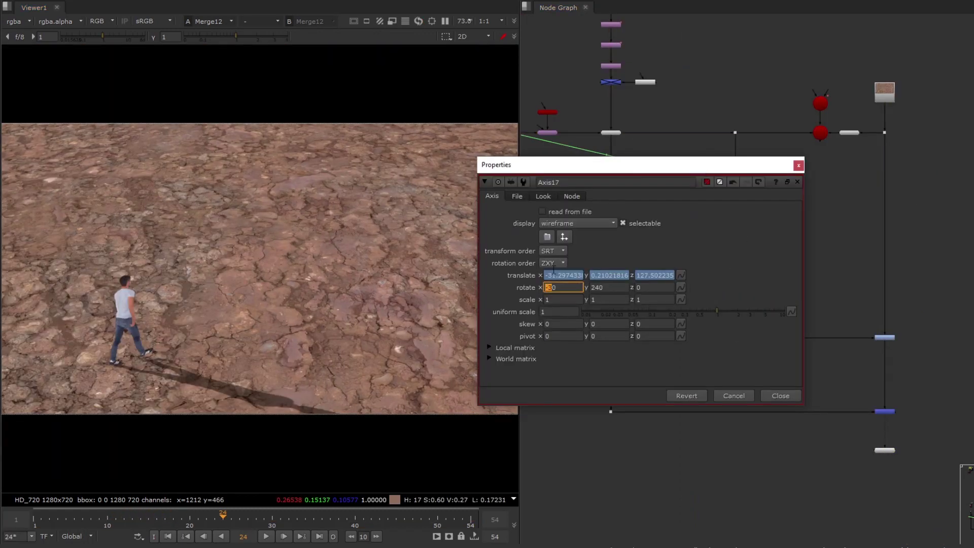
Step: Set Axis17's rotation to -50 in X and 170 in Y, and check the shadow at an earlier frame
key("Down")
key("Down")
key("Tab")
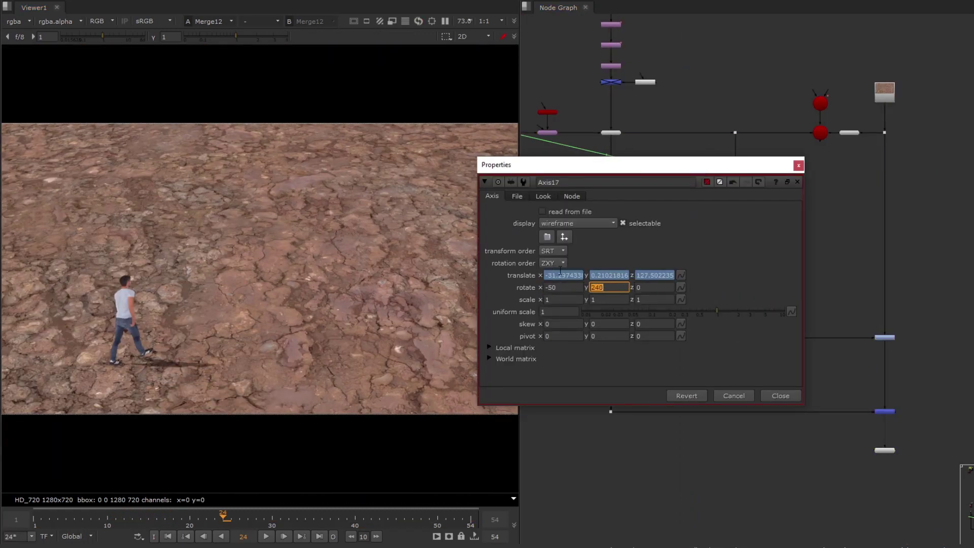
key("Down")
key("Down")
key("Down")
key("Down")
key("Down")
key("Down")
key("Down")
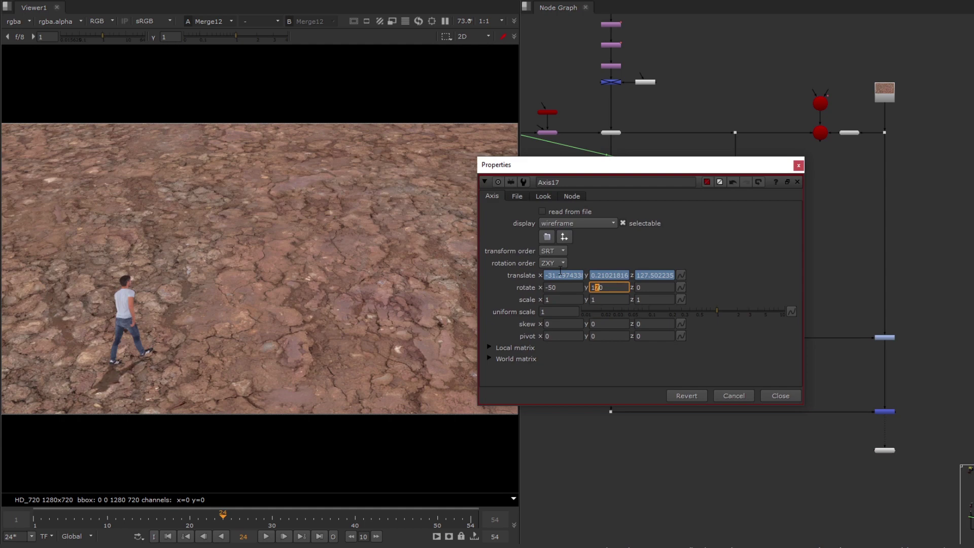
left_click_drag(282, 519, 127, 519)
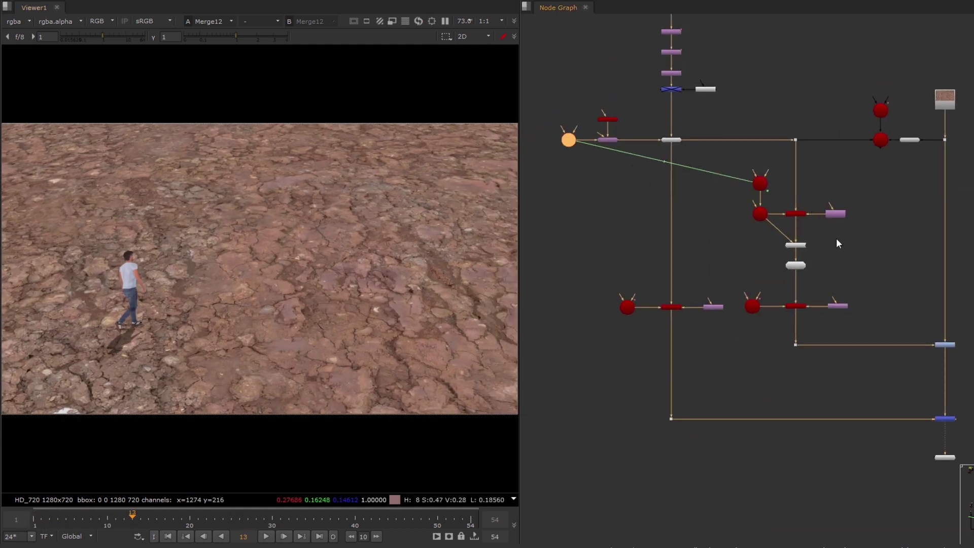
Step: Soften the baked shadow map below ScanlineRender20 with a Ramp copied in through a ShuffleCopy to drive a ZDefocus
key("1")
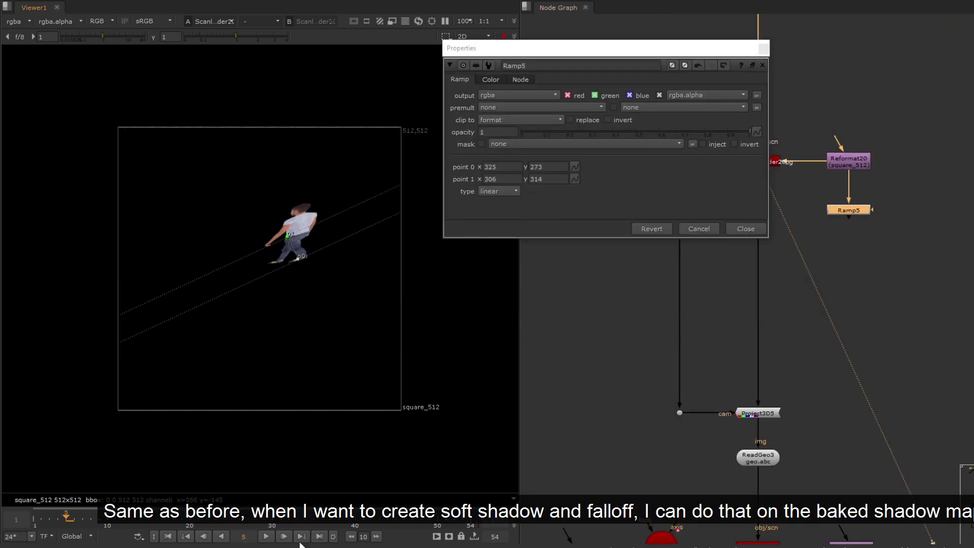
left_click(300, 541)
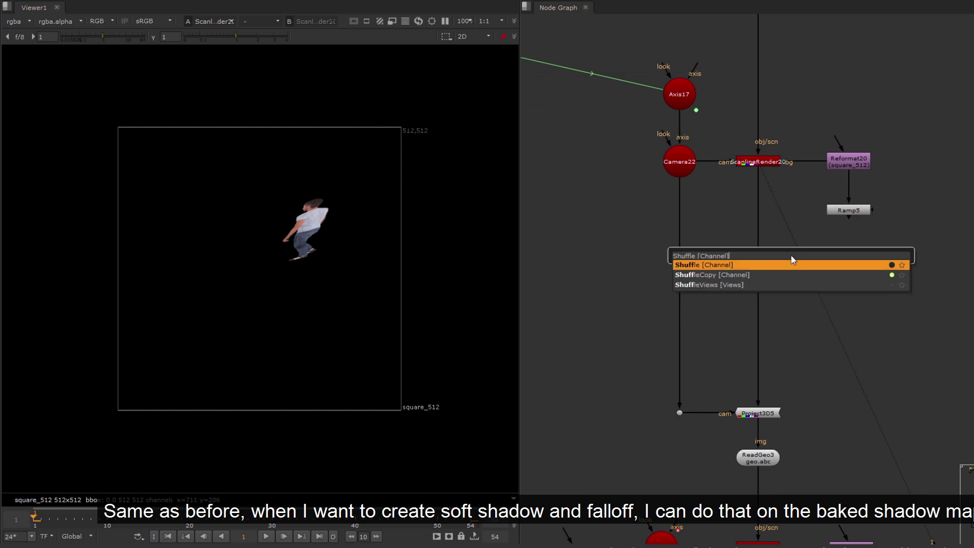
key("Return")
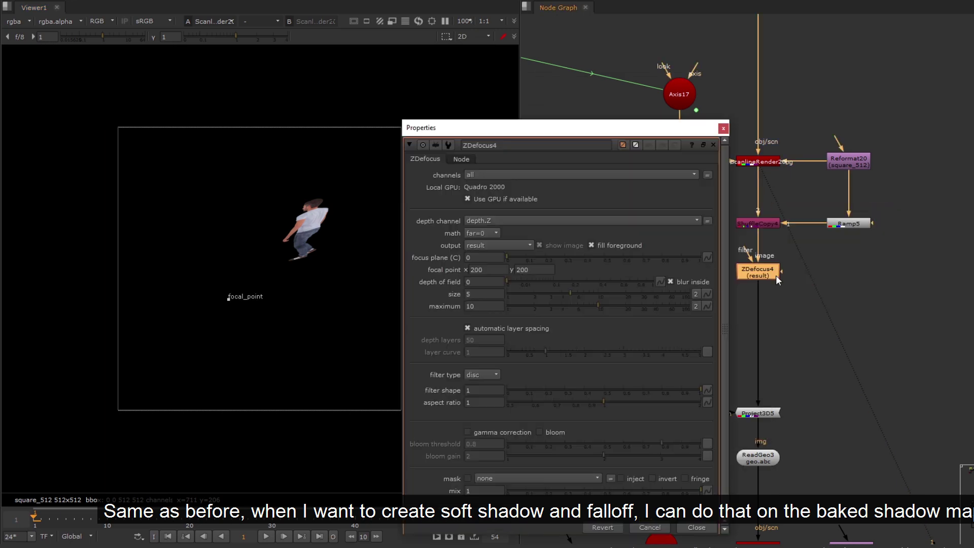
left_click(483, 294)
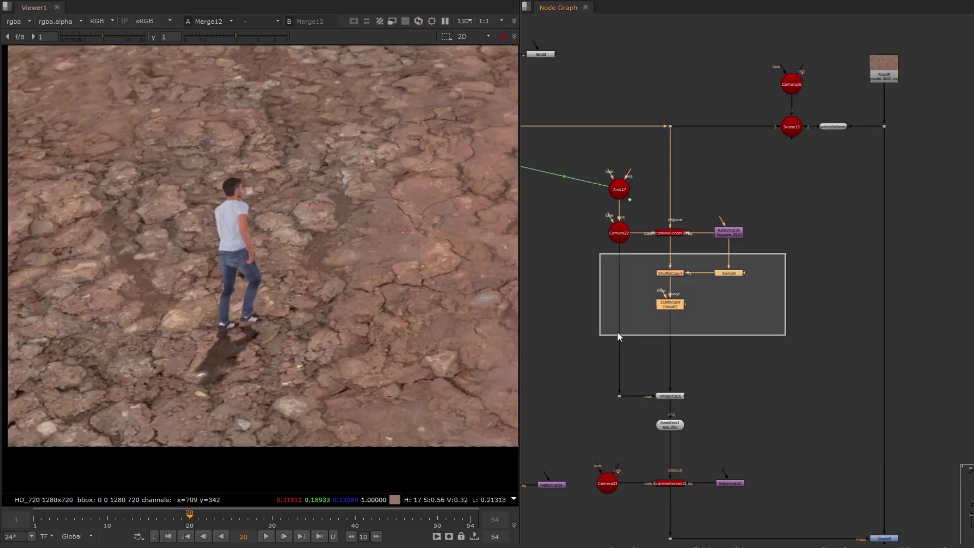
Step: Set the Merge between ScanlineRender20 and the ShuffleCopy to stencil, with Ramp5 as its A input, for the shadow falloff
double_click(669, 273)
left_click(421, 261)
left_click(416, 313)
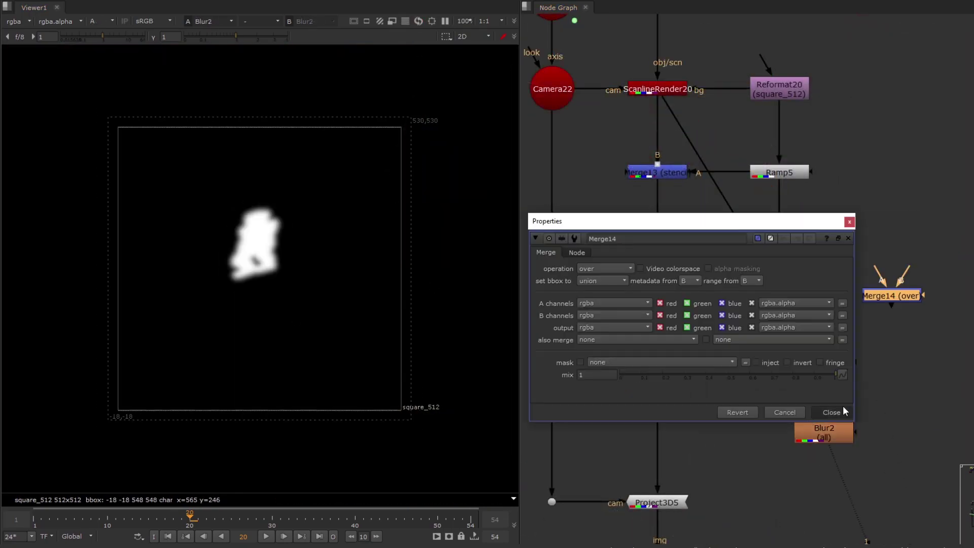
Step: Set the Merge feeding Dilate1 to stencil, taking ScanlineRender20 as its B input, for a contact shadow pass
left_click(838, 408)
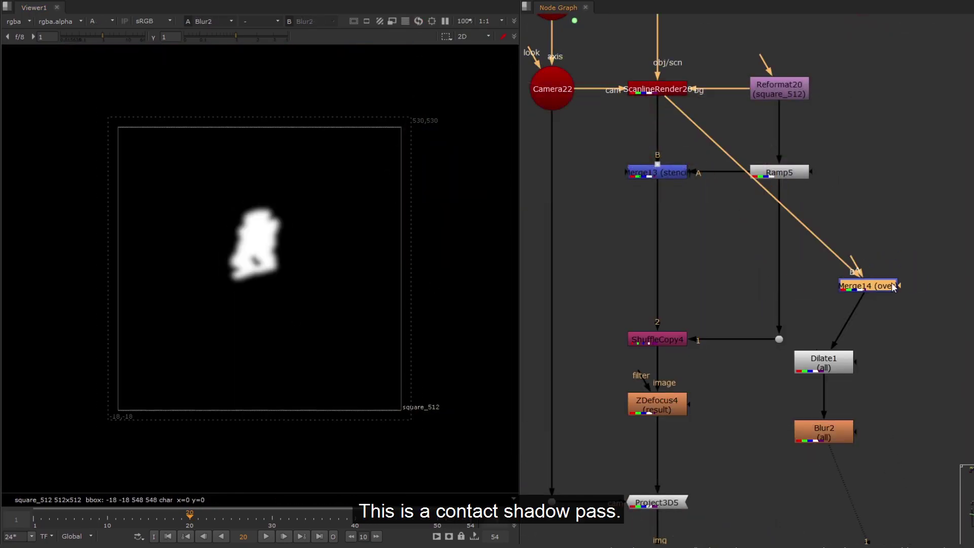
left_click(599, 269)
left_click(603, 323)
Step: Set Grade6 to all channels and brighten the ramp until the stencil leaves only the area around the man's feet
double_click(875, 219)
left_click(654, 171)
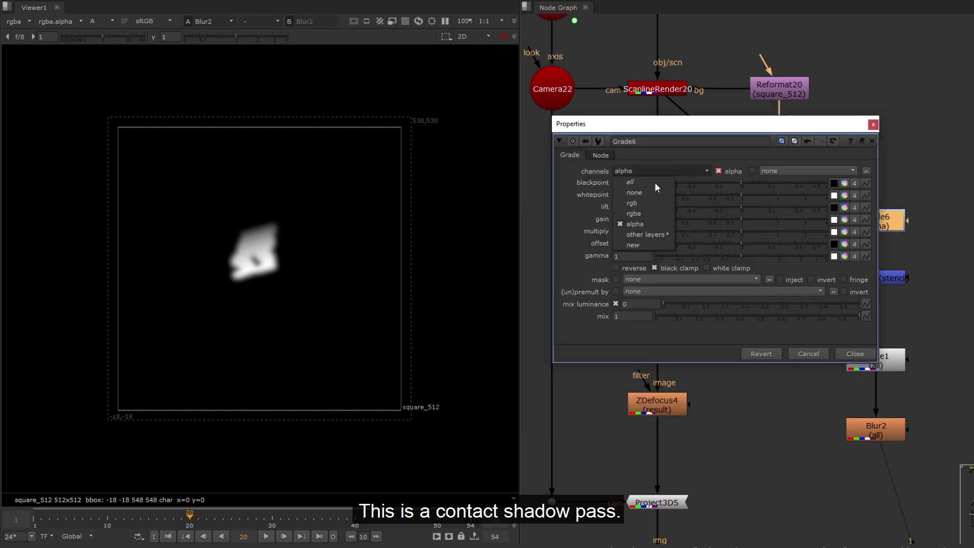
left_click(654, 182)
left_click_drag(741, 183, 667, 197)
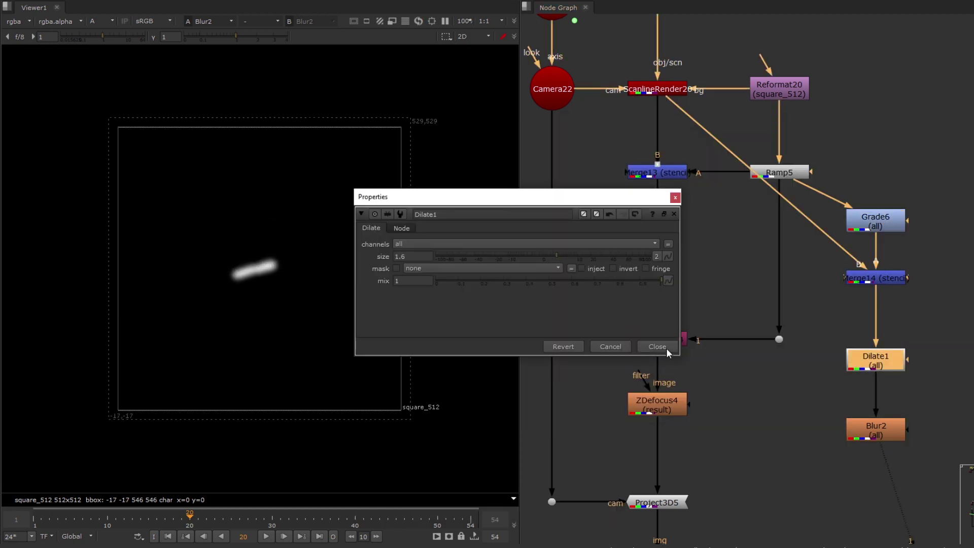
Step: Route the projected contact shadow render through a dot into the mask of a second Grade above the shadow Grade
scroll(835, 242, "down", 10)
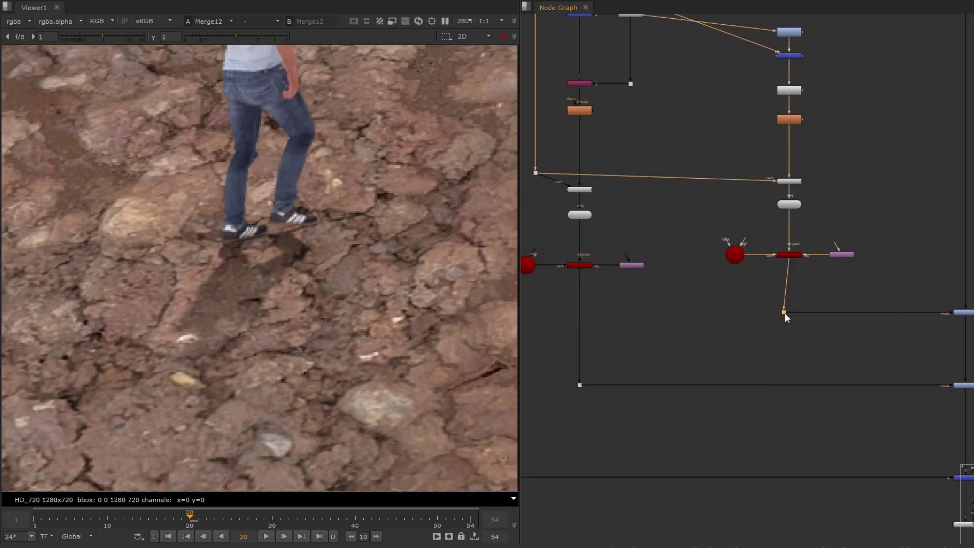
double_click(784, 312)
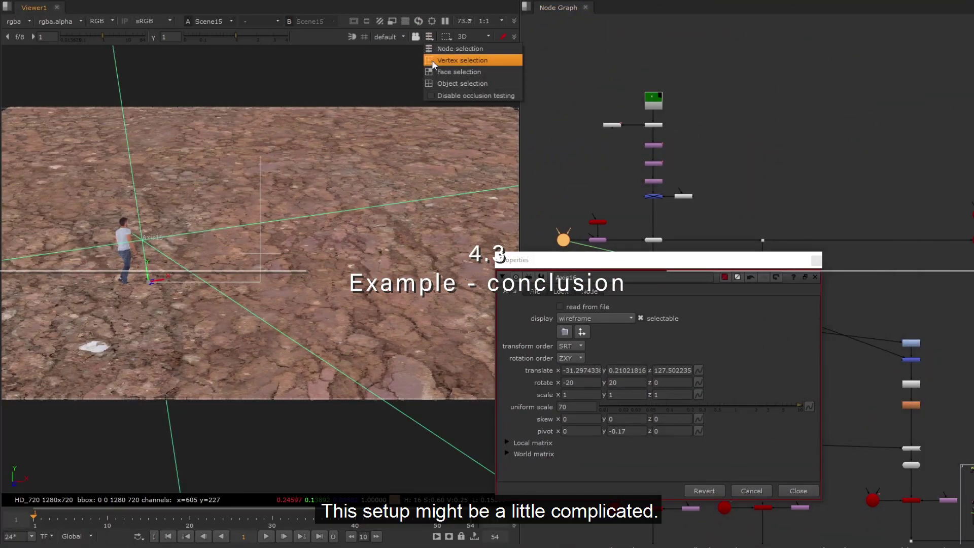
Step: Match Axis16's position to a ground vertex farther from the camera using vertex selection, and return to node selection
left_click(434, 63)
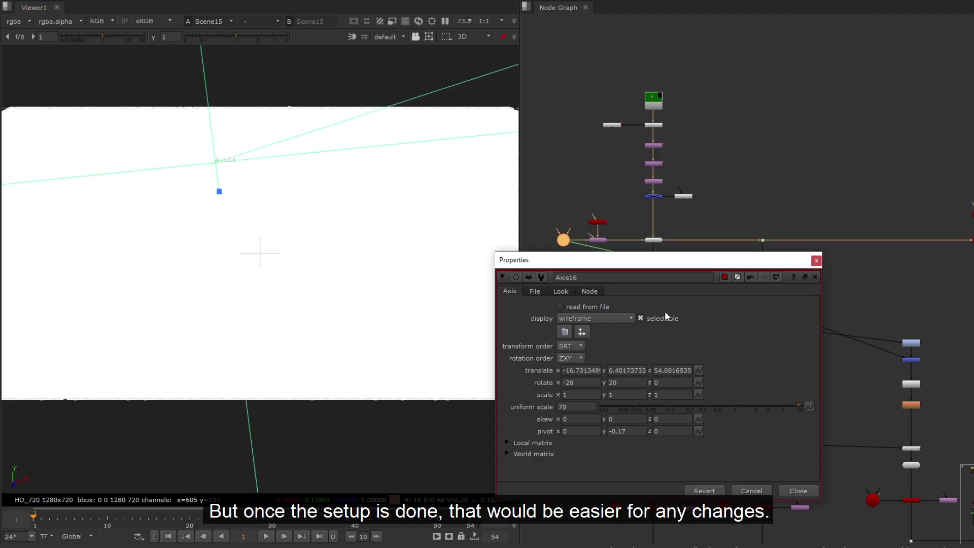
left_click(429, 36)
left_click(441, 48)
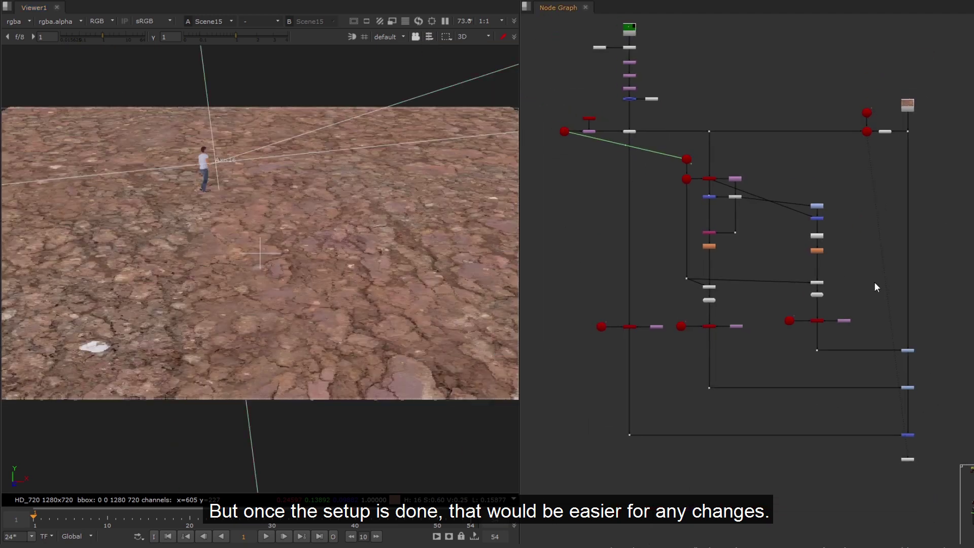
Step: View the final Merge and play back the composite with the man at his new position
middle_click_drag(874, 283, 861, 246)
left_click_drag(894, 423, 895, 441)
left_click_drag(917, 387, 865, 413)
key("1")
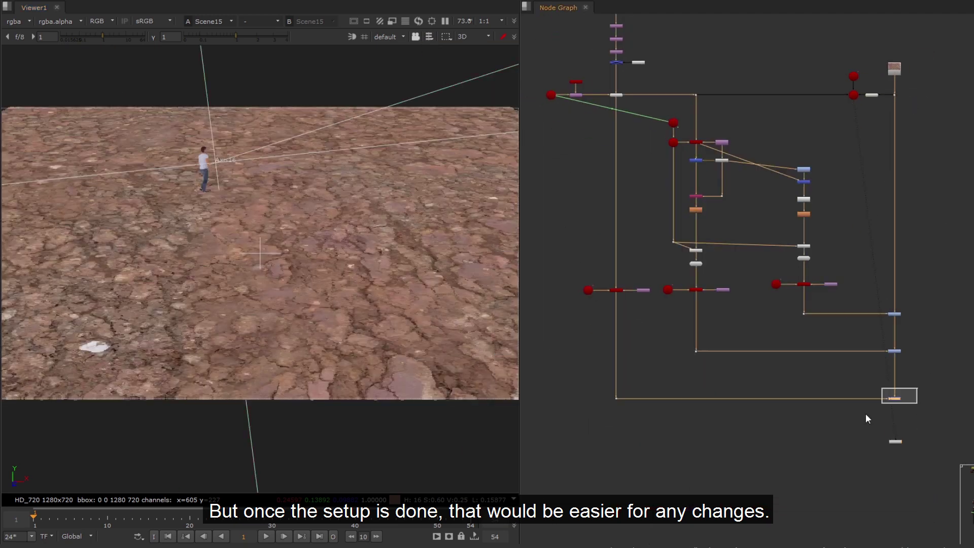
left_click(269, 536)
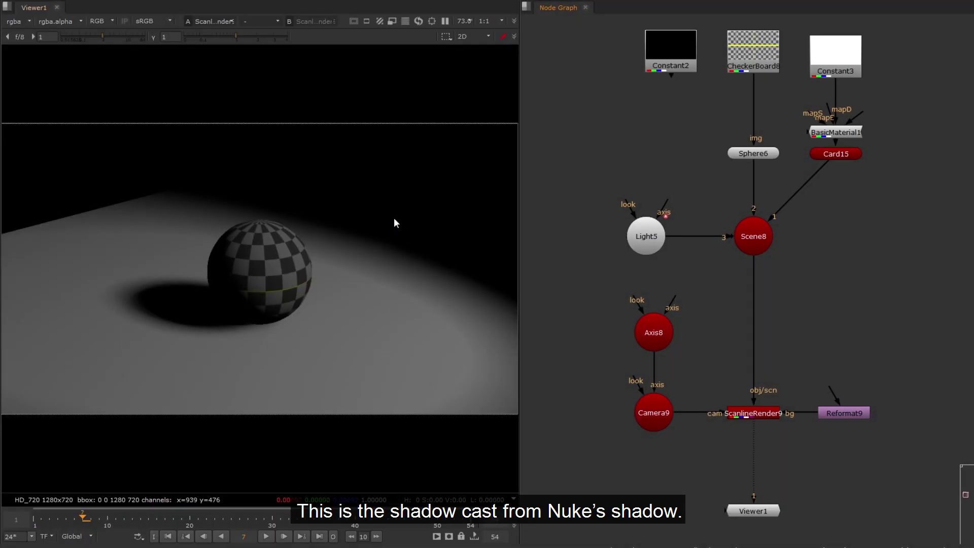
Step: Output Light5's shadow to the mask layer and display that layer in the viewer
double_click(648, 243)
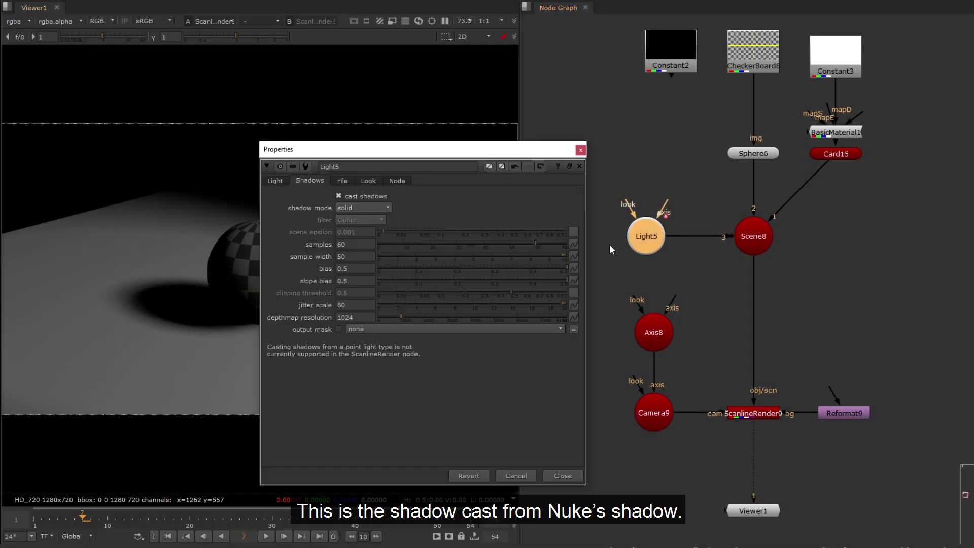
left_click(369, 329)
left_click(388, 439)
left_click(553, 473)
left_click(22, 21)
left_click(30, 85)
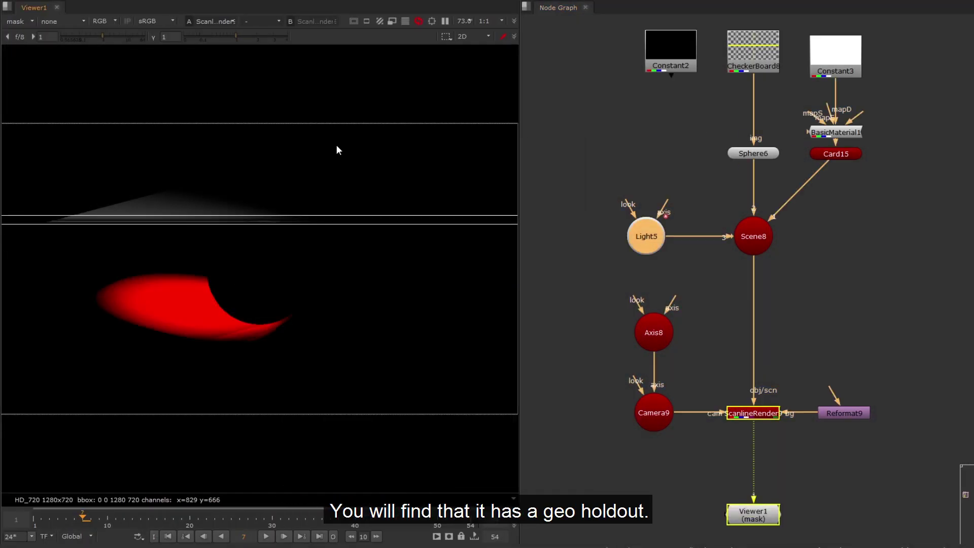
Step: Try inserting a FillMat node between CheckerBoard8 and Sphere6 to remove the sphere's holdout from the shadow mask
left_click(696, 116)
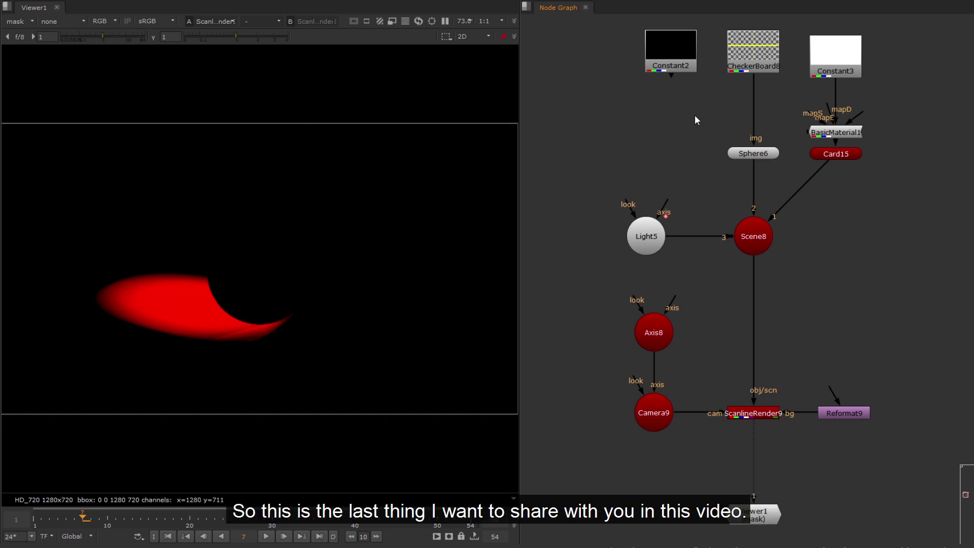
key("Tab")
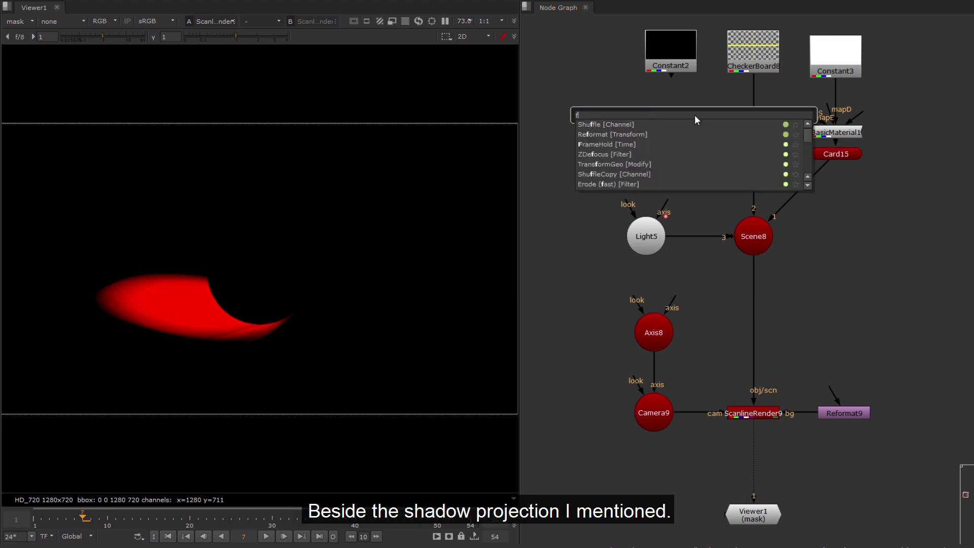
type("fill")
key("Return")
left_click_drag(695, 115, 751, 114)
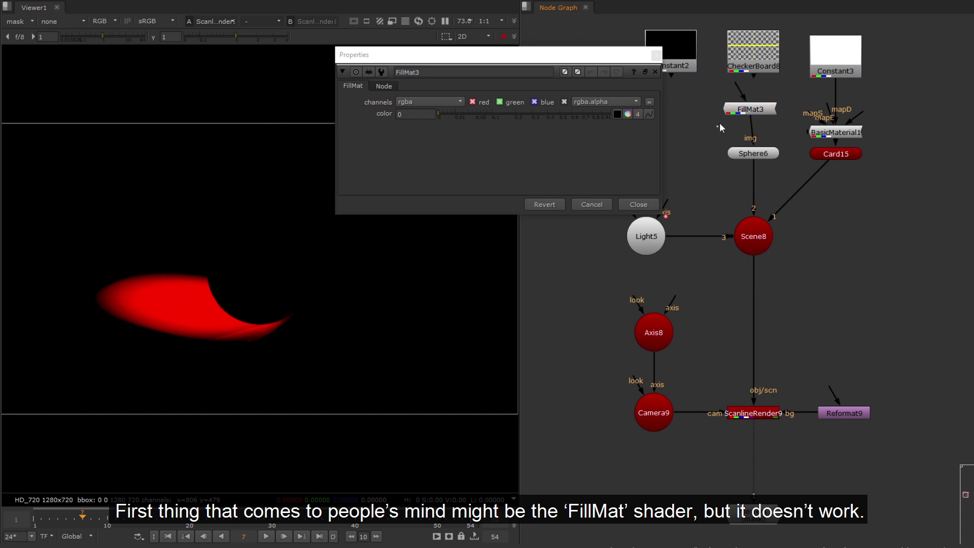
Step: Delete the FillMat and CheckerBoard8 above Sphere6, and connect the all-black Constant2 as the sphere's texture instead
left_click_drag(718, 125, 791, 21)
key("Delete")
double_click(671, 53)
left_click_drag(671, 54, 757, 64)
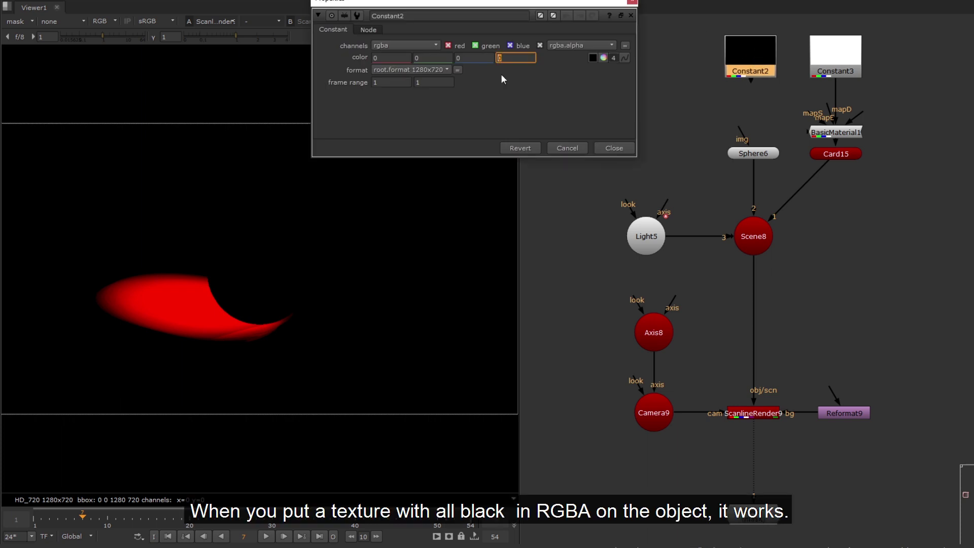
left_click_drag(751, 70, 753, 75)
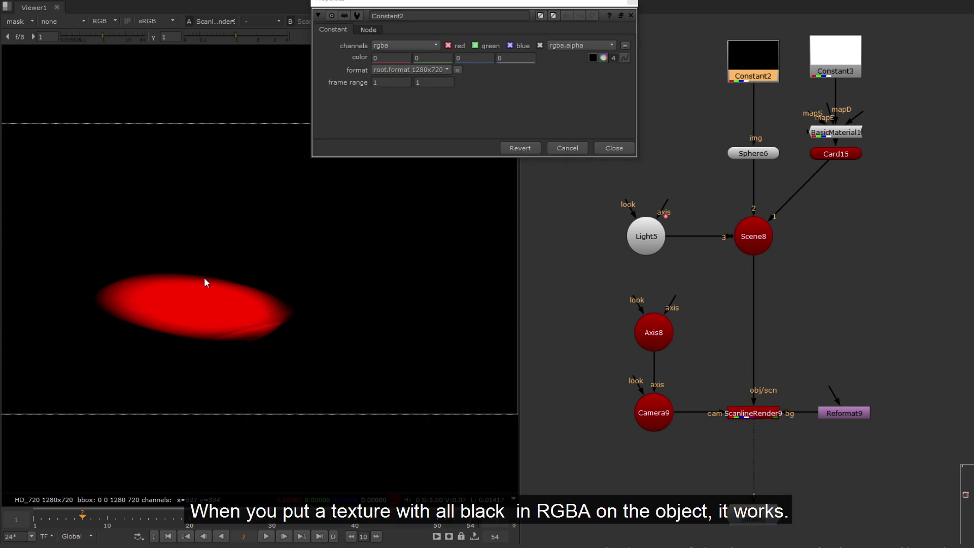
left_click(615, 148)
Step: Try the clipped alpha and full alpha shadow modes on Light5, and return the mode to solid
double_click(646, 236)
left_click_drag(474, 151, 540, 61)
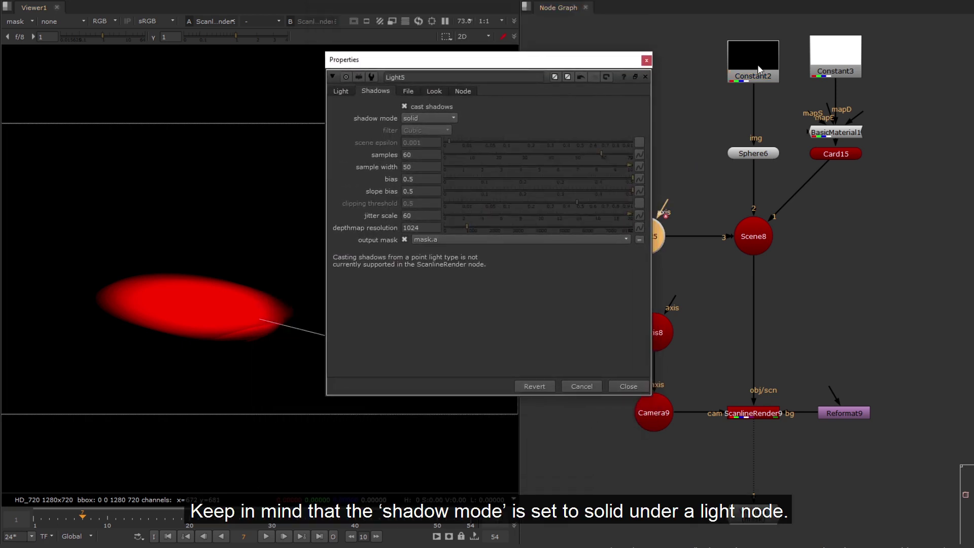
left_click(756, 65)
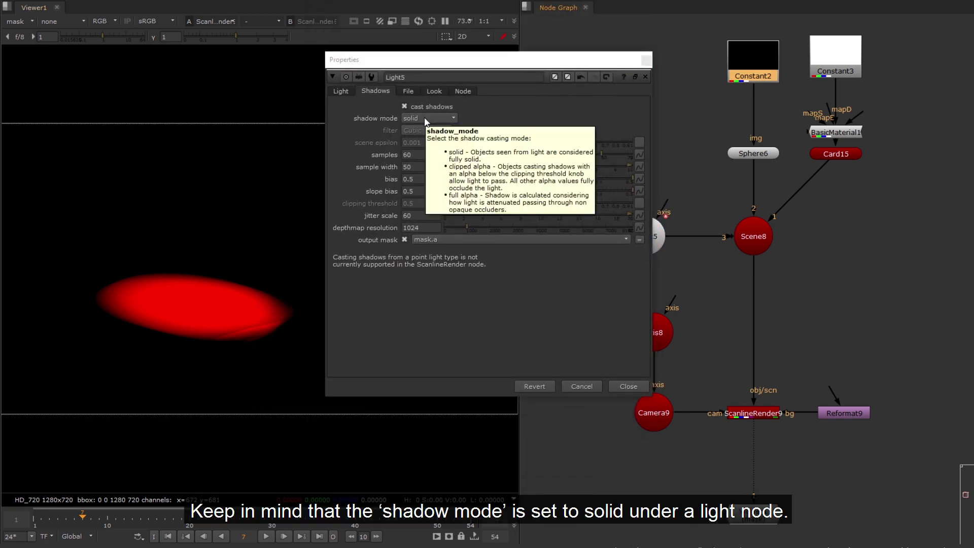
left_click(439, 118)
left_click(435, 129)
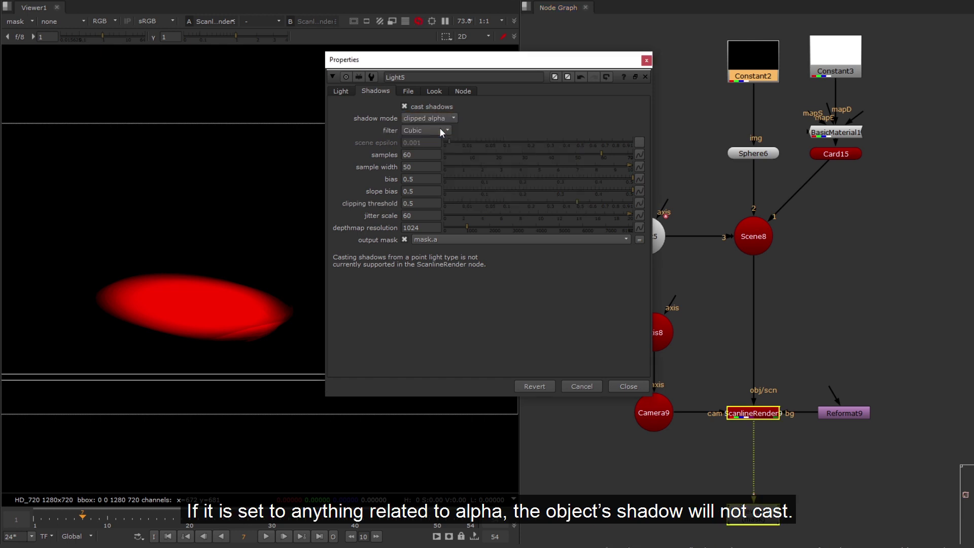
left_click(439, 117)
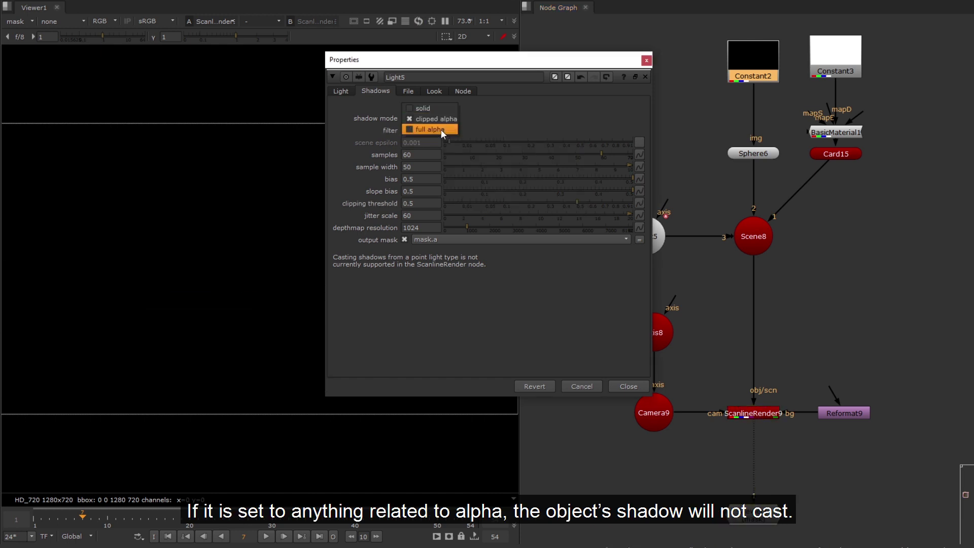
left_click(440, 129)
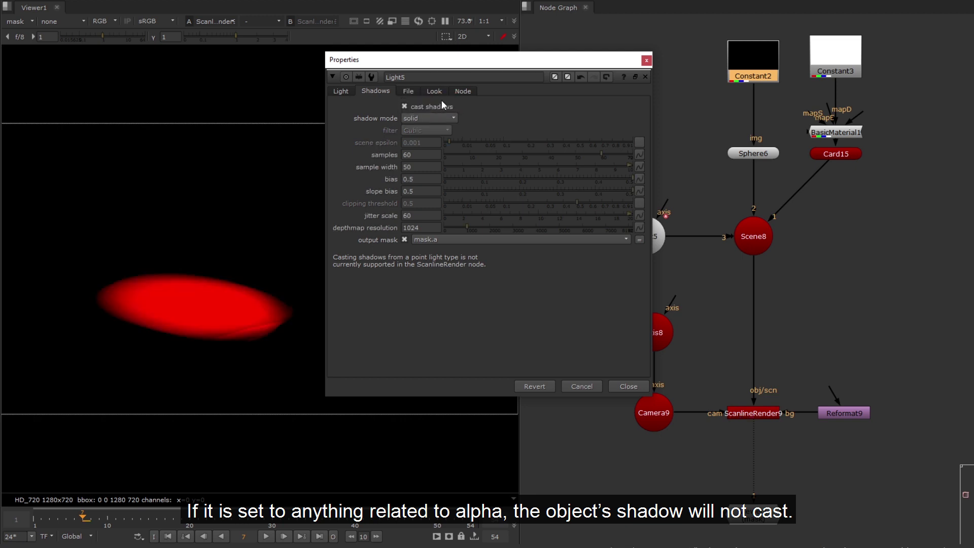
Step: Switch the viewer from the mask layer to the rgba channels of the scanline render
left_click(18, 21)
left_click(26, 53)
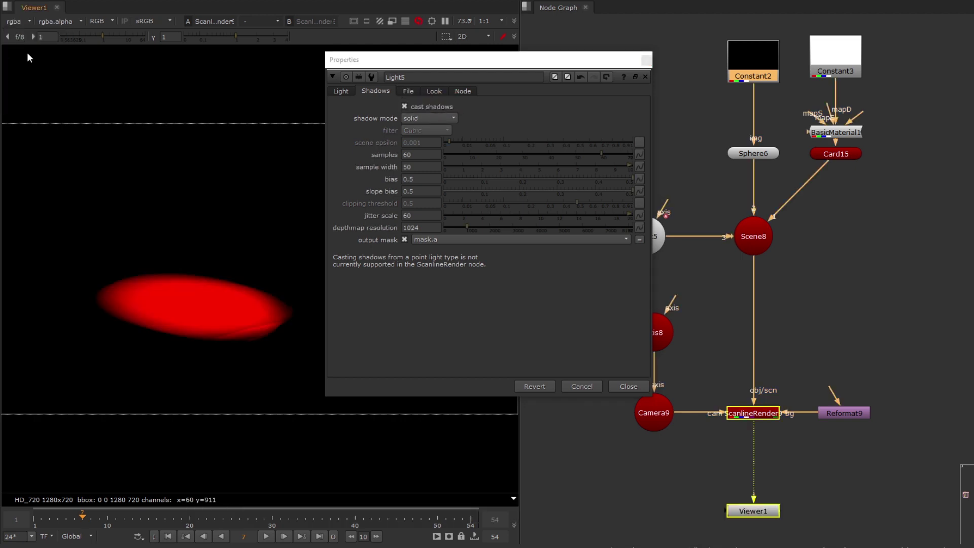